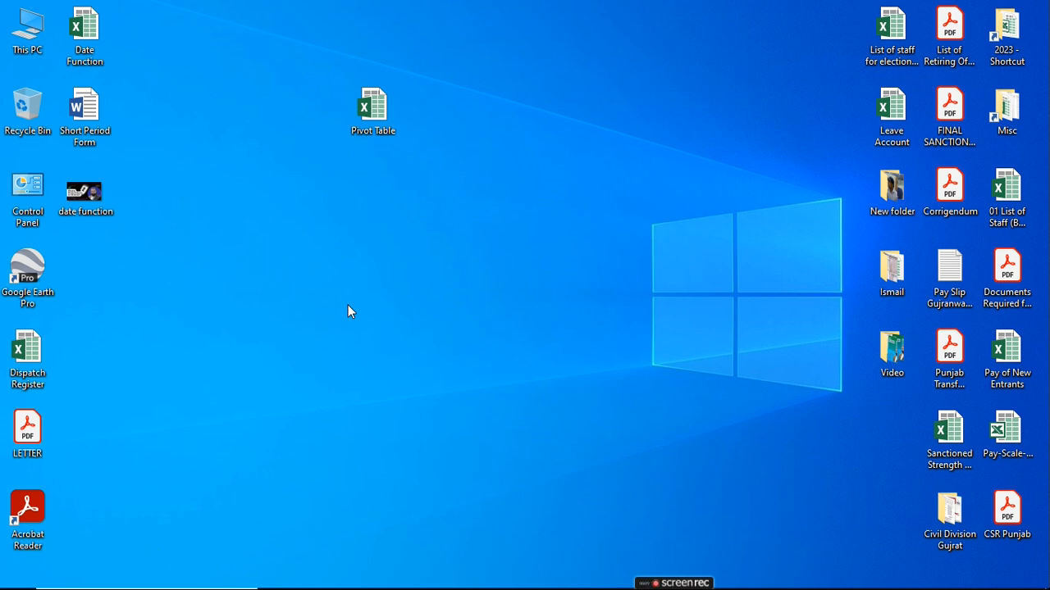
# - Switch to the Date Function workbook in Excel and look through its sheets from Work Day to Year Month Day
pyautogui.moveTo(327, 588)
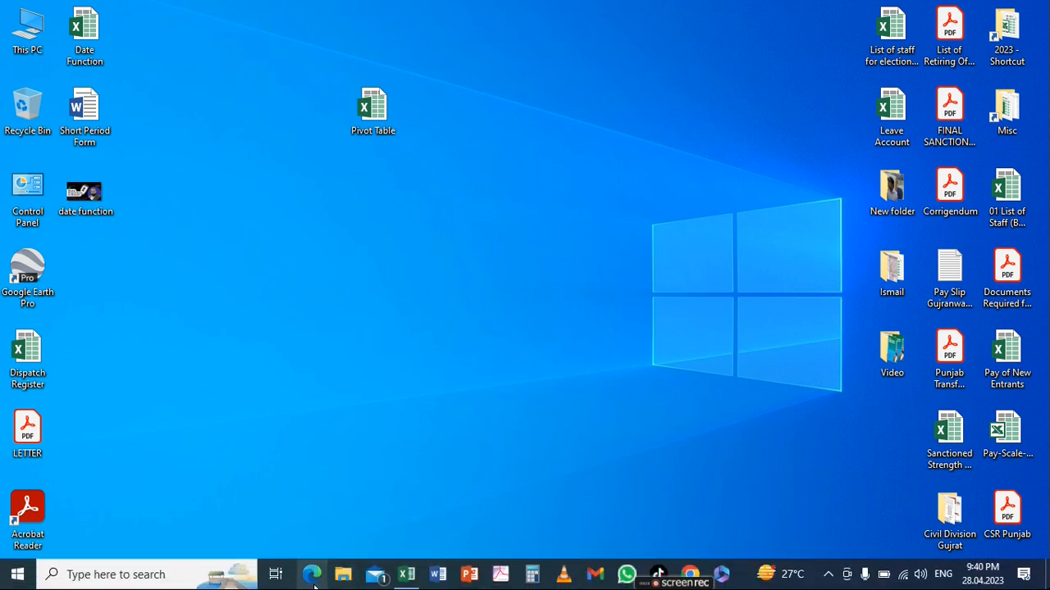
pyautogui.click(413, 579)
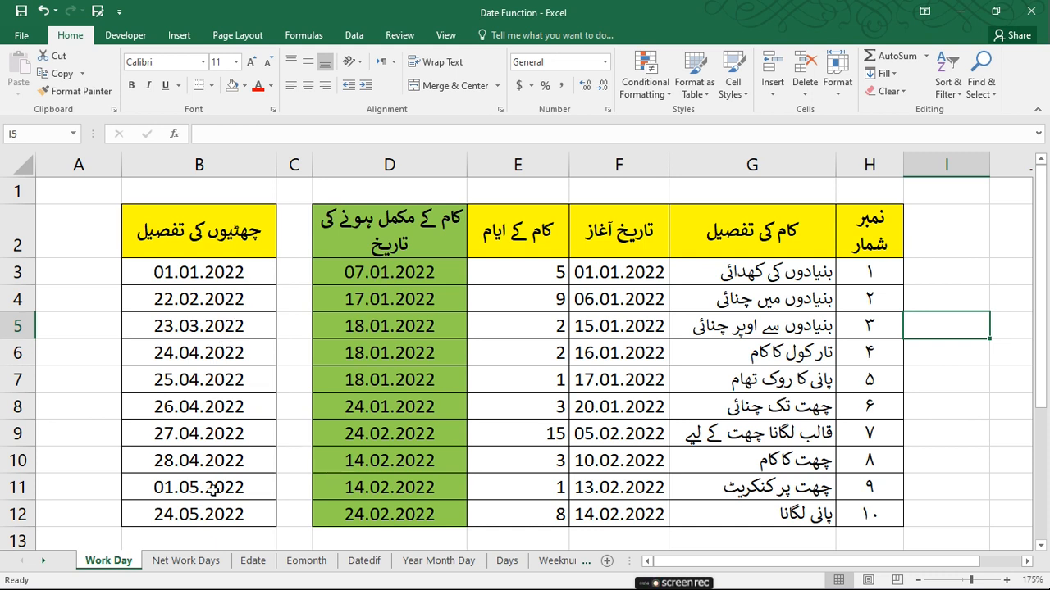
pyautogui.click(185, 561)
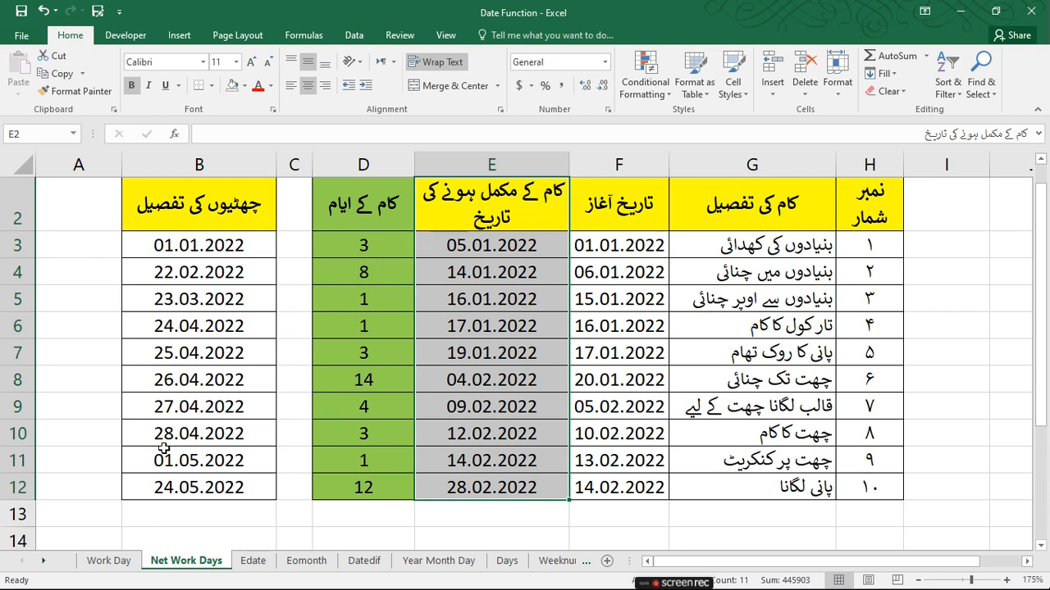
pyautogui.click(254, 563)
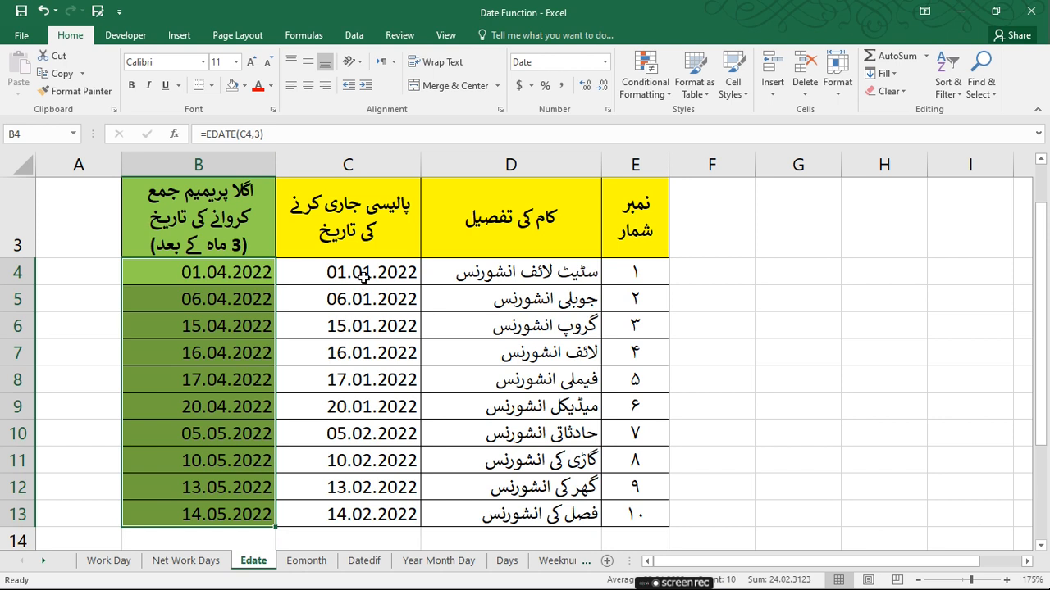
pyautogui.click(222, 296)
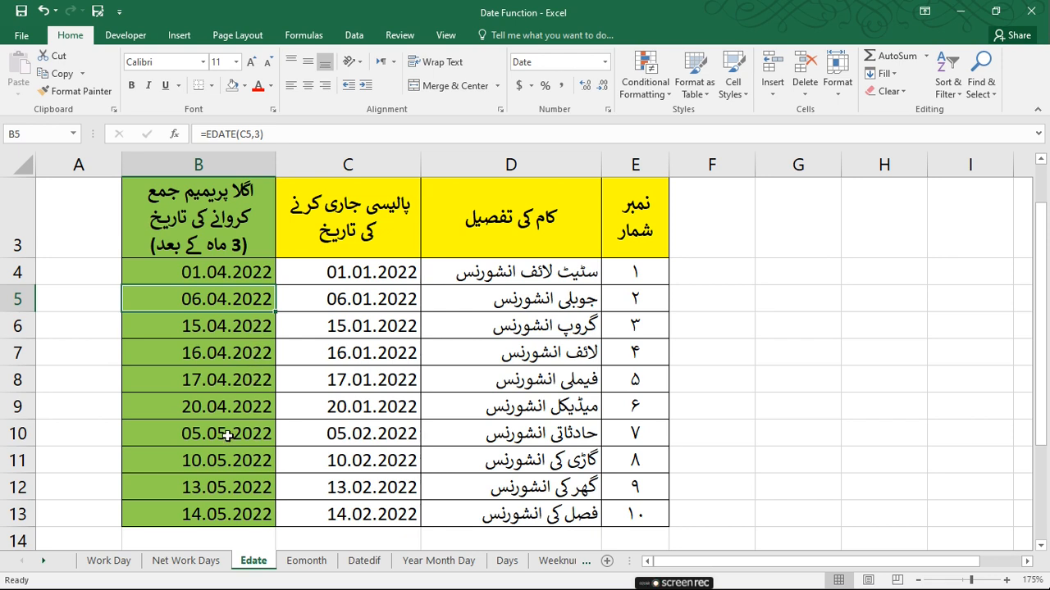
pyautogui.click(306, 561)
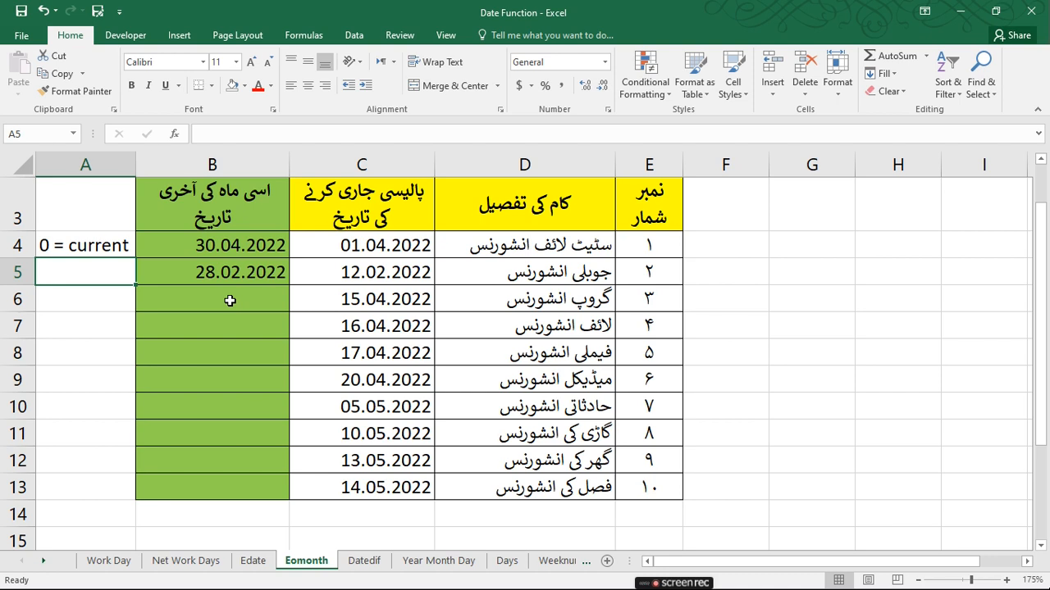
pyautogui.click(364, 561)
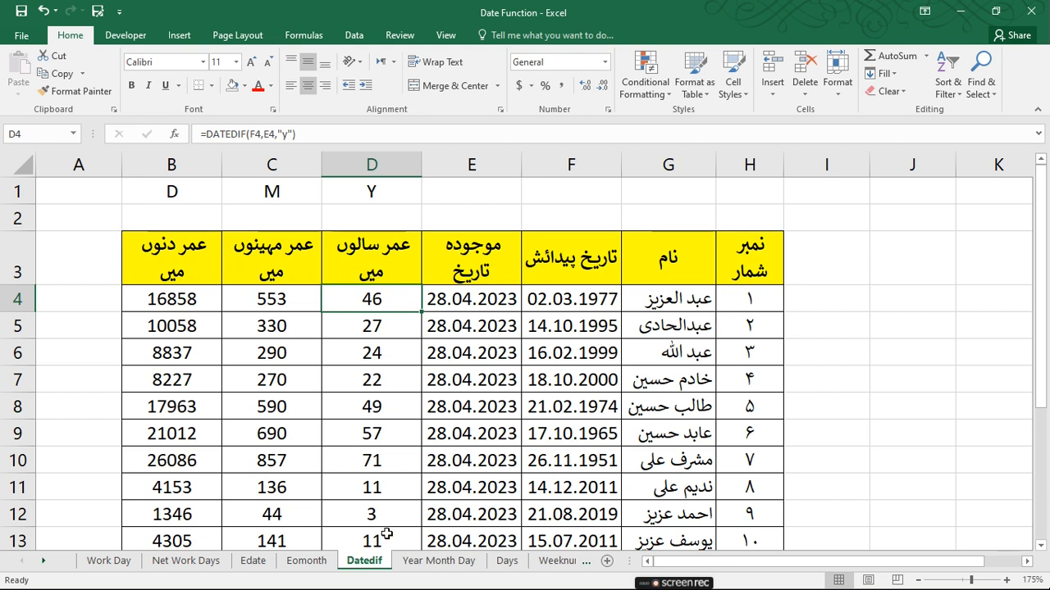
pyautogui.click(440, 563)
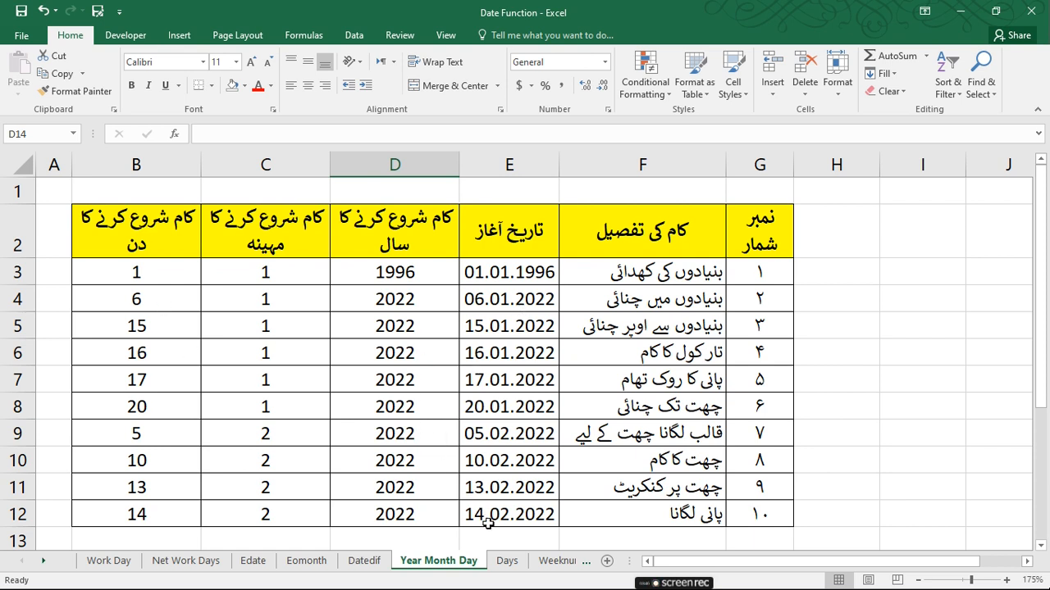
# - Examine the DAYS formula in cell B3 of the Days sheet, leaving it without changes
pyautogui.click(507, 561)
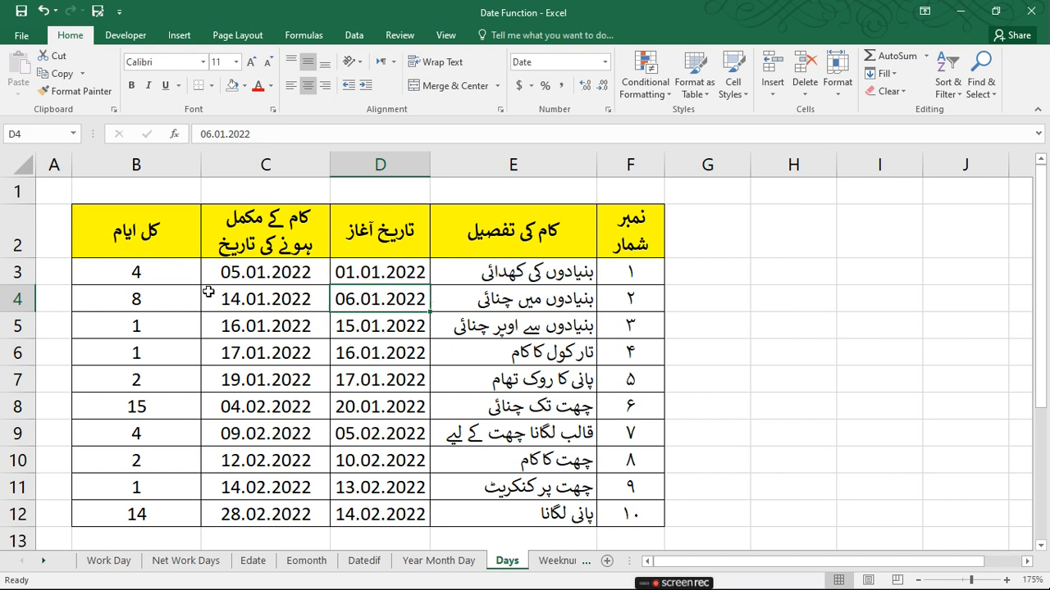
pyautogui.click(145, 277)
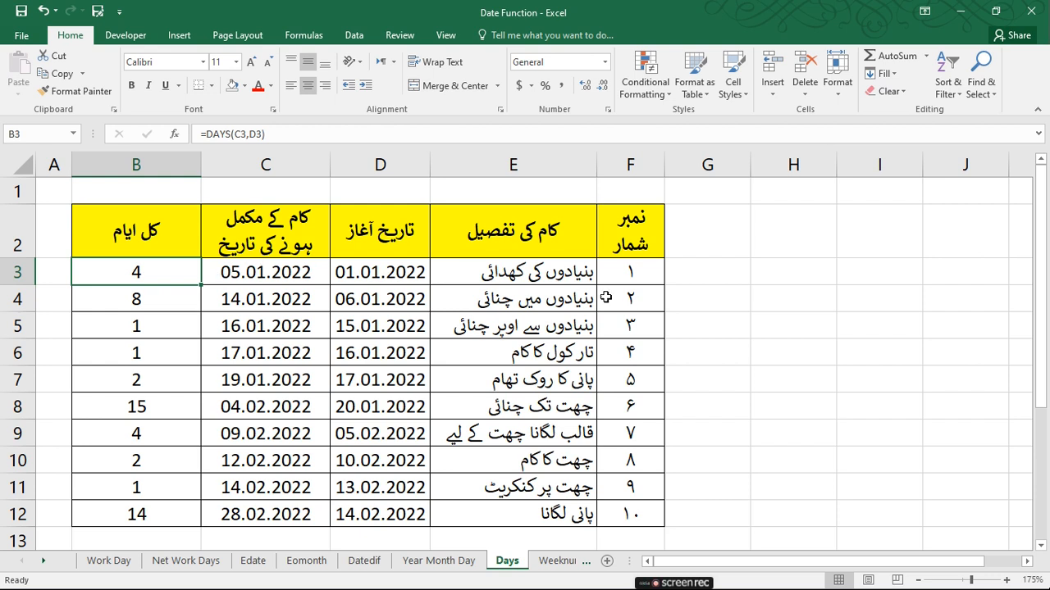
pyautogui.doubleClick(162, 274)
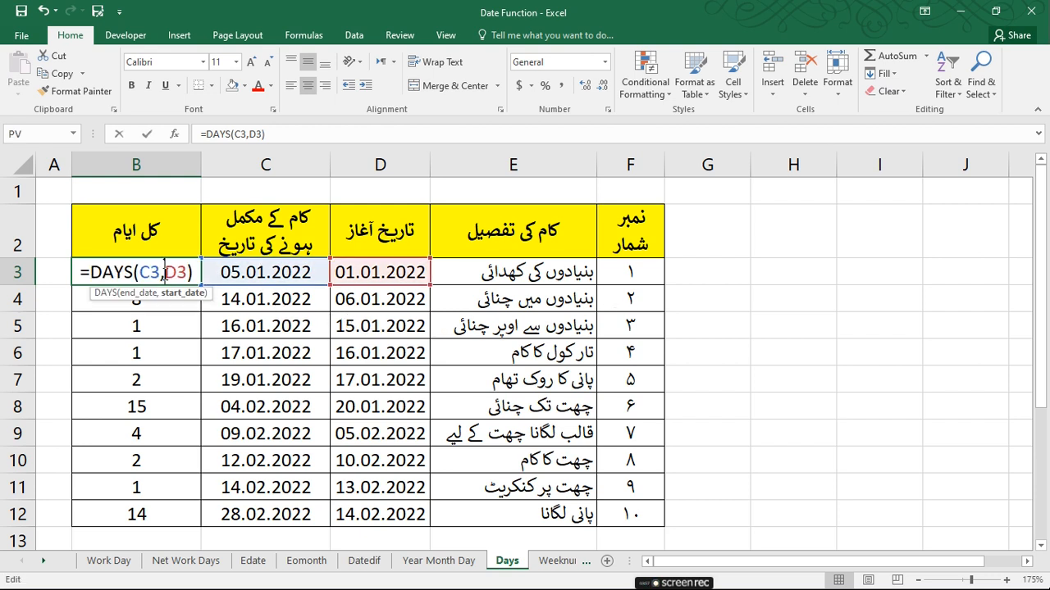
pyautogui.click(187, 325)
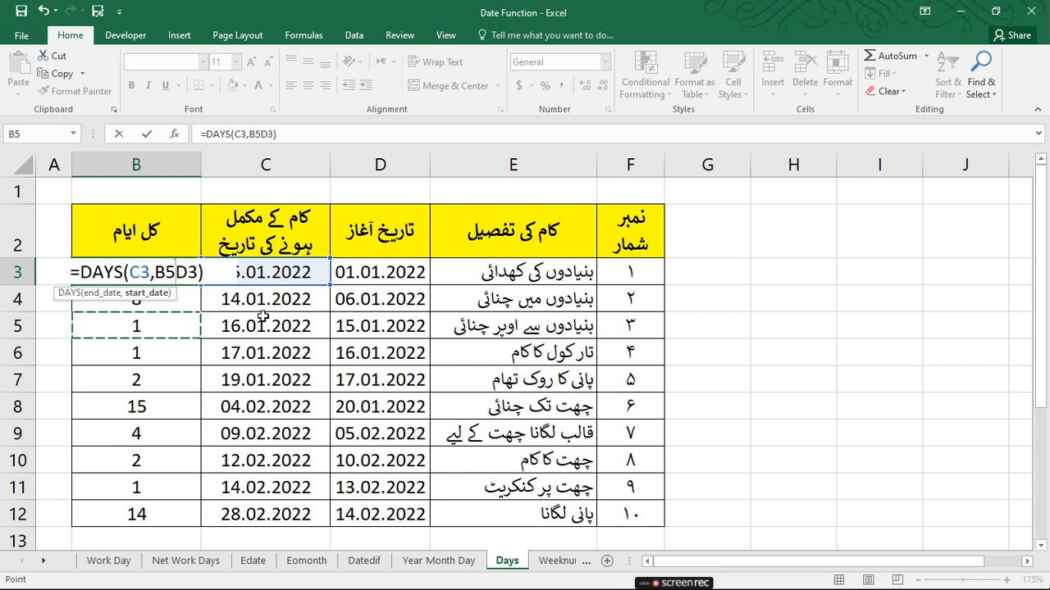
pyautogui.press('Escape')
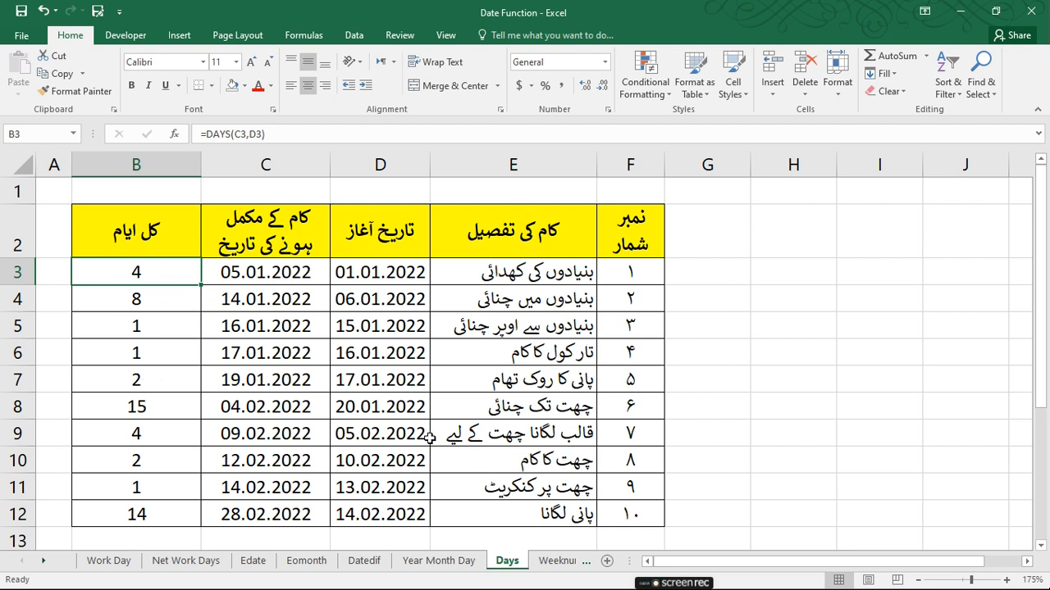
# - View the Weeknum sheet and examine Sheet1's combined DATEDIF formula in L10 with its source dates in G10 and H10
pyautogui.click(549, 561)
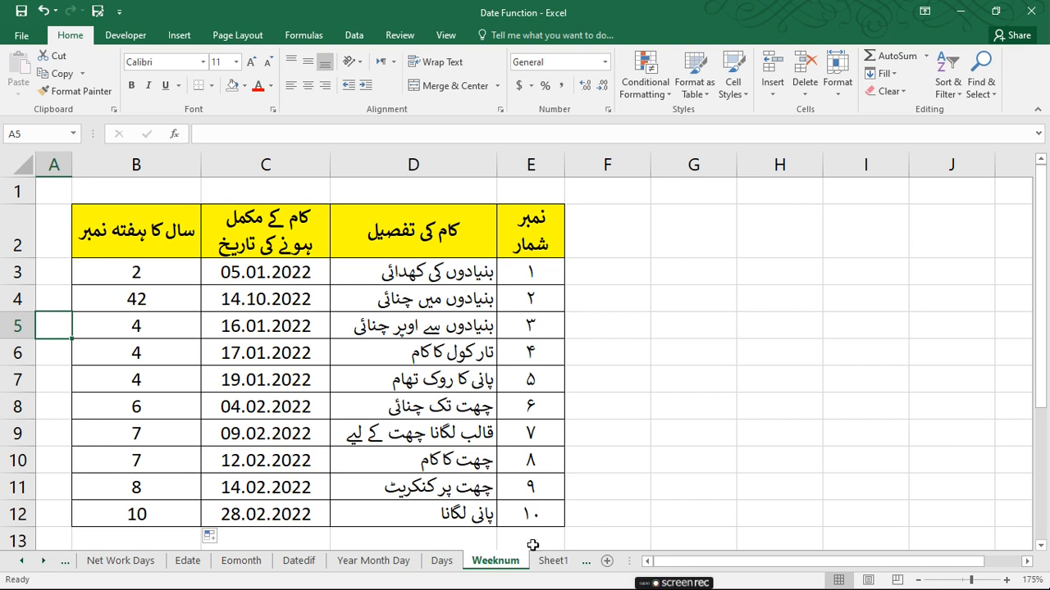
pyautogui.click(555, 561)
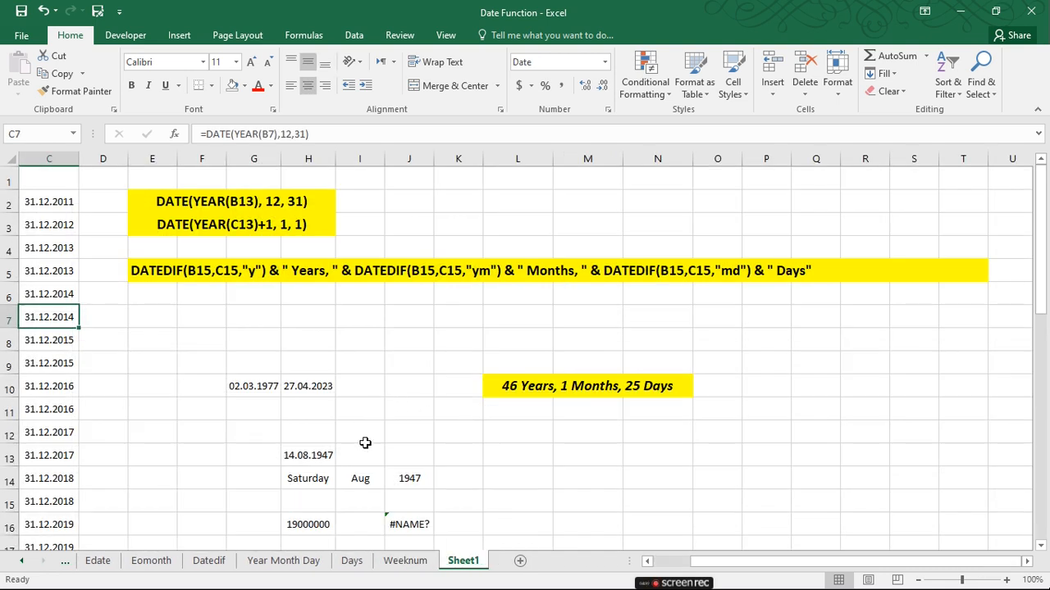
pyautogui.moveTo(723, 565); pyautogui.dragTo(685, 564)
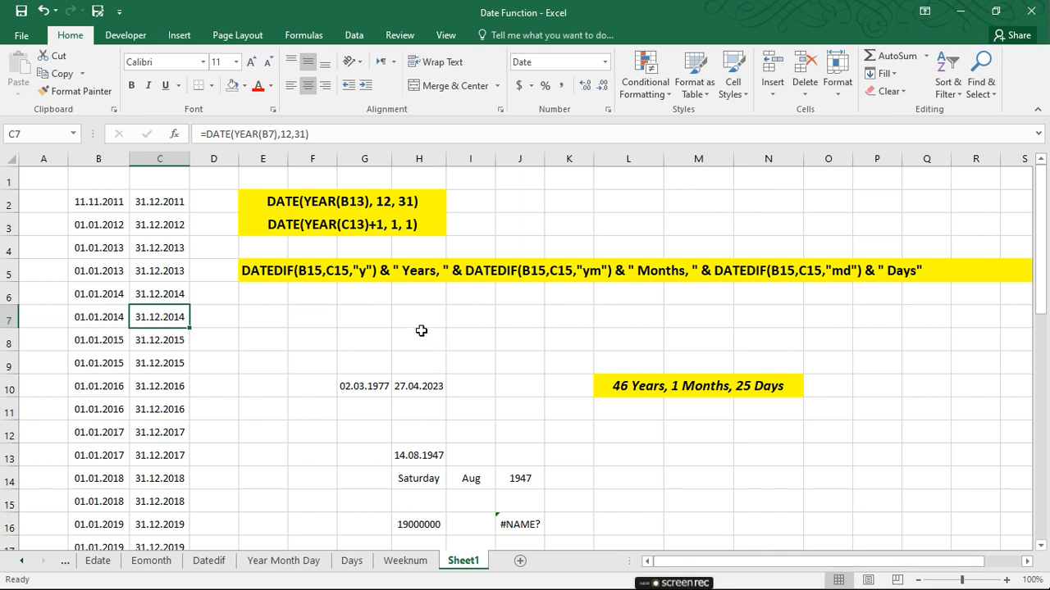
pyautogui.click(635, 398)
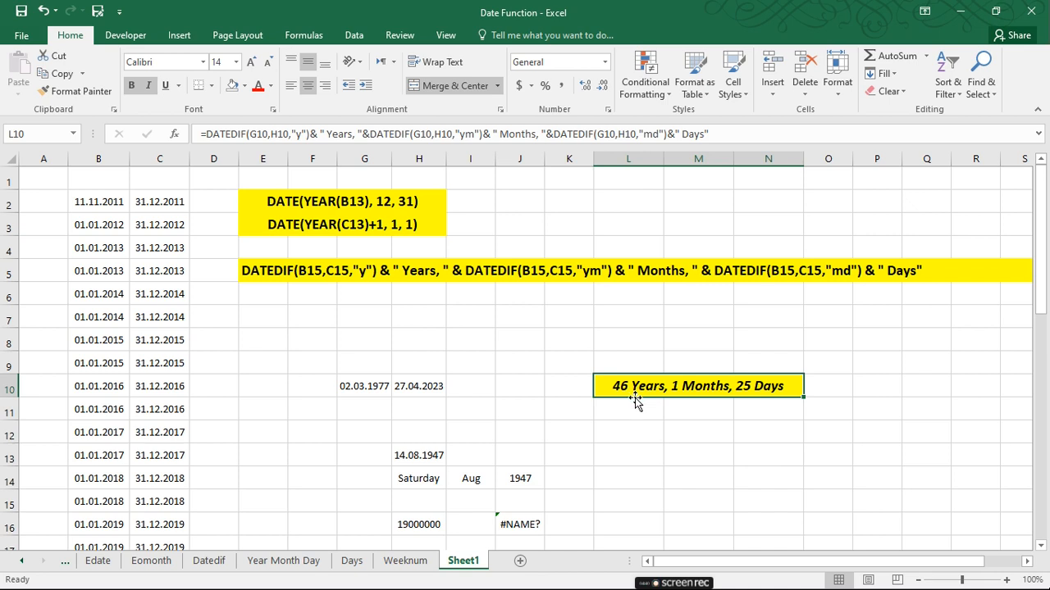
pyautogui.doubleClick(636, 389)
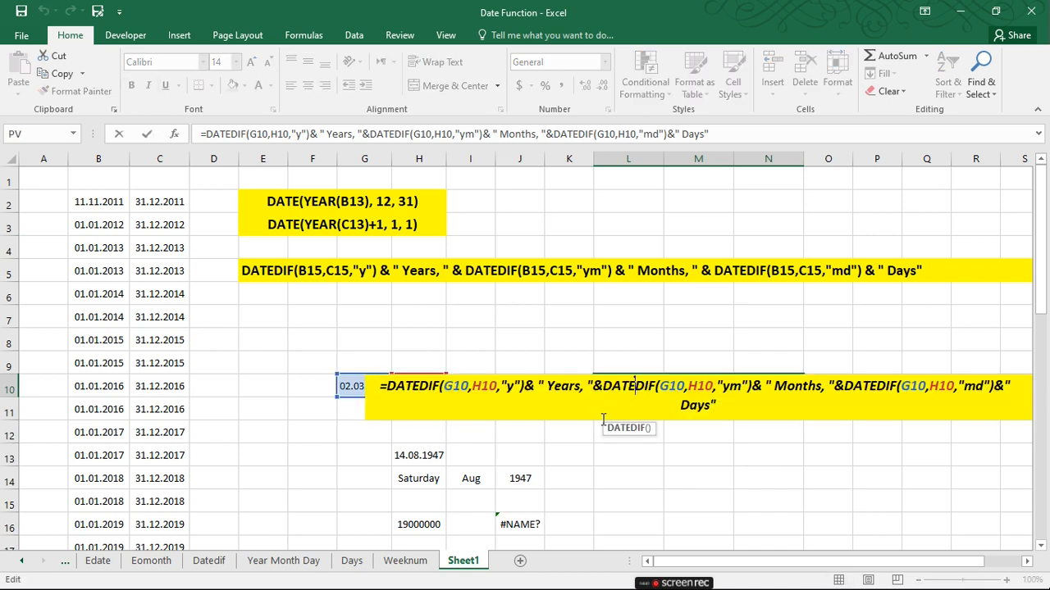
pyautogui.press('Escape')
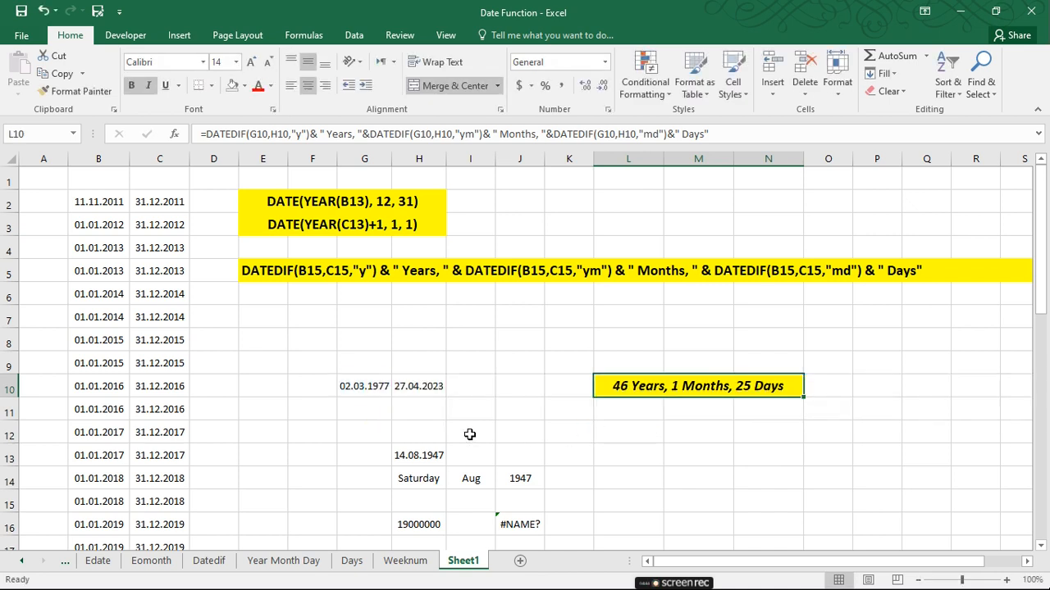
pyautogui.click(371, 392)
pyautogui.click(430, 391)
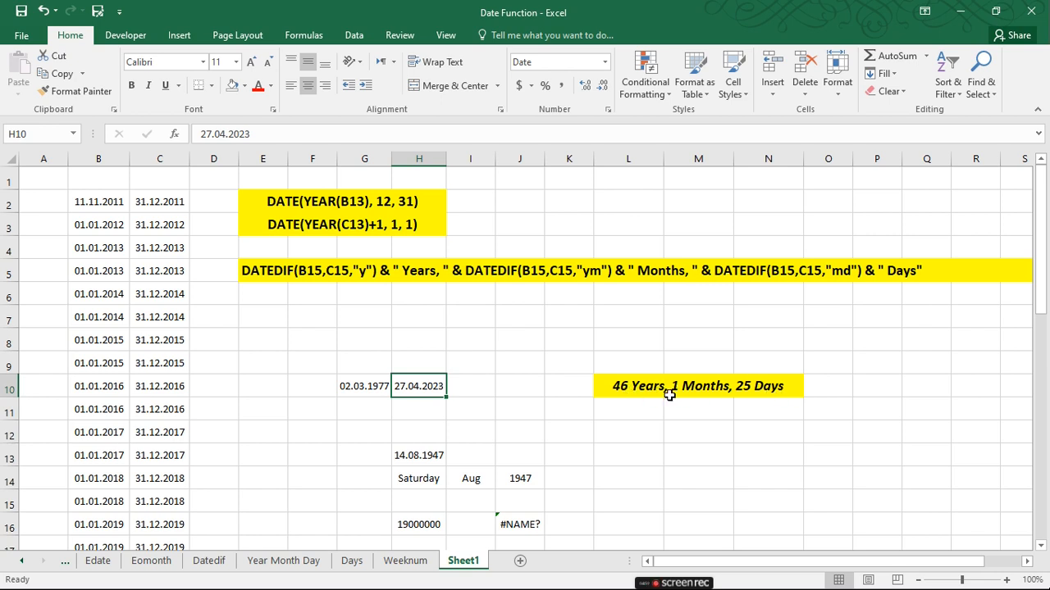
# - Return to the Work Day sheet and inspect the completion-date formula in cell D3
pyautogui.click(90, 568)
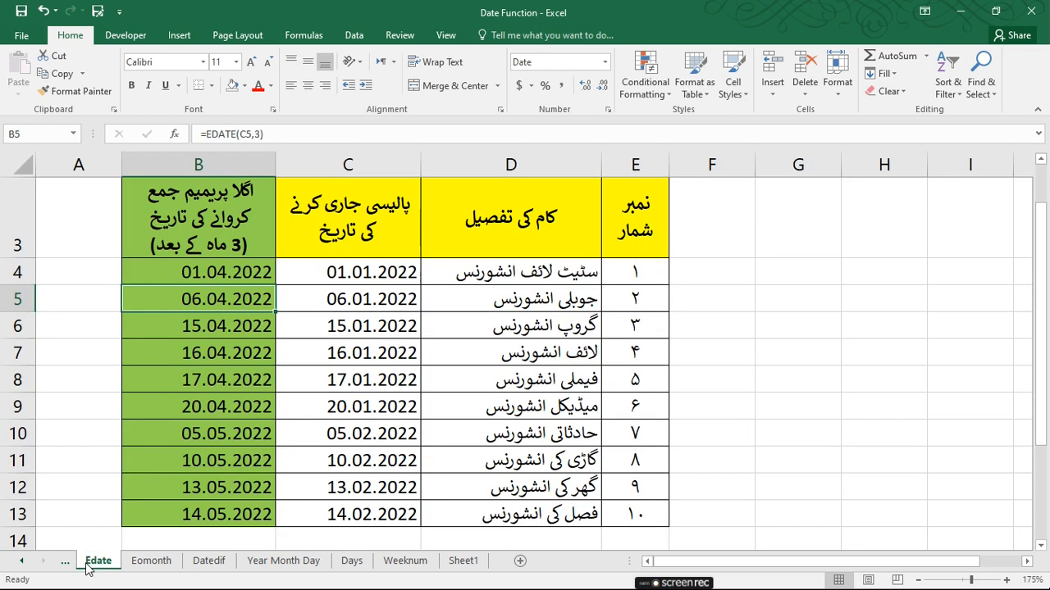
pyautogui.click(22, 563)
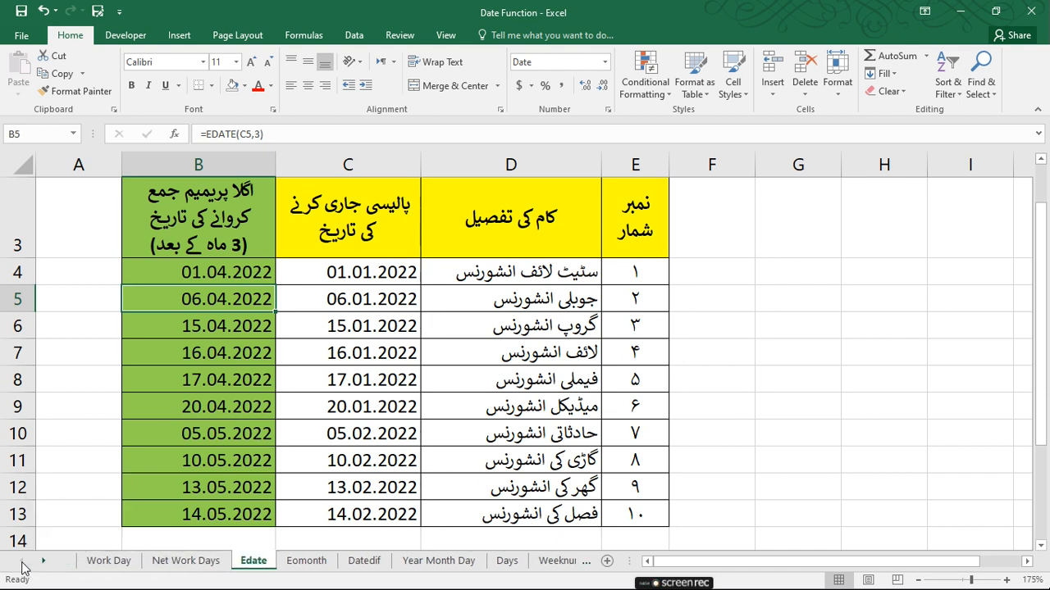
pyautogui.click(113, 564)
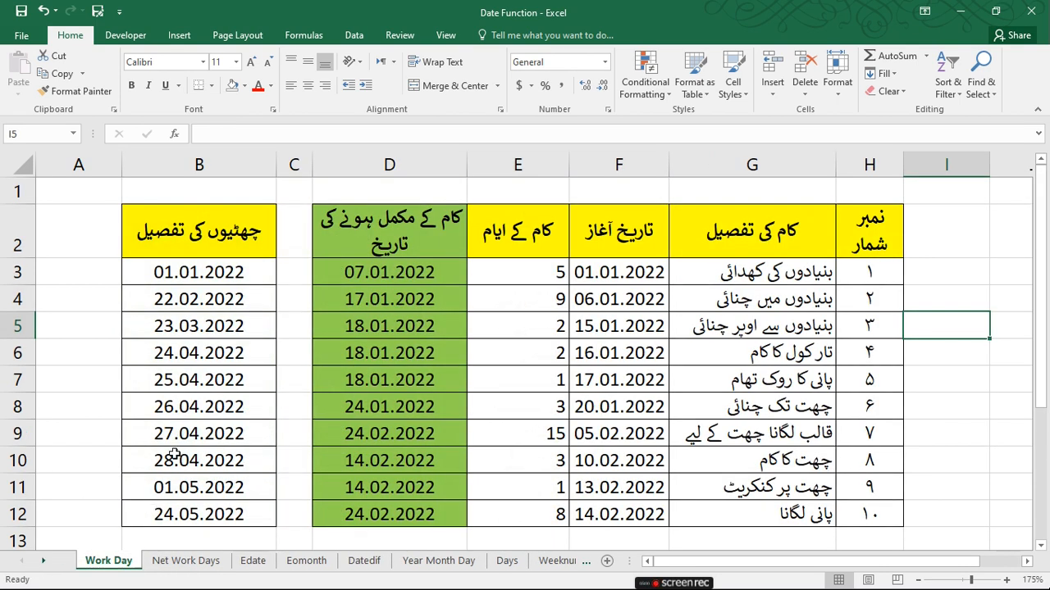
pyautogui.click(373, 277)
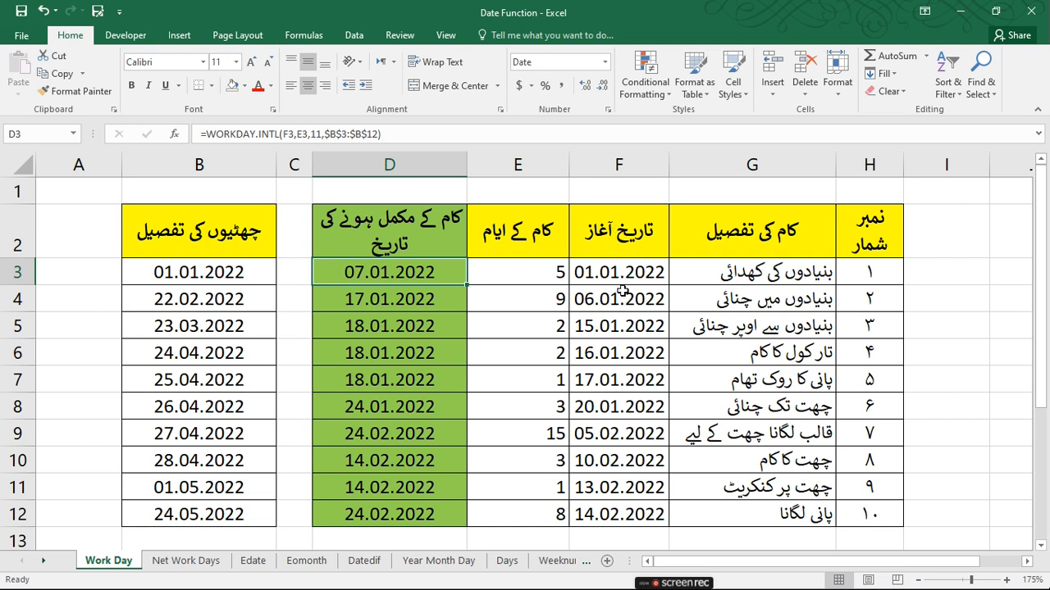
# - Examine the work-day counts in column E and the arguments of the WORKDAY.INTL formula in D3
pyautogui.click(507, 273)
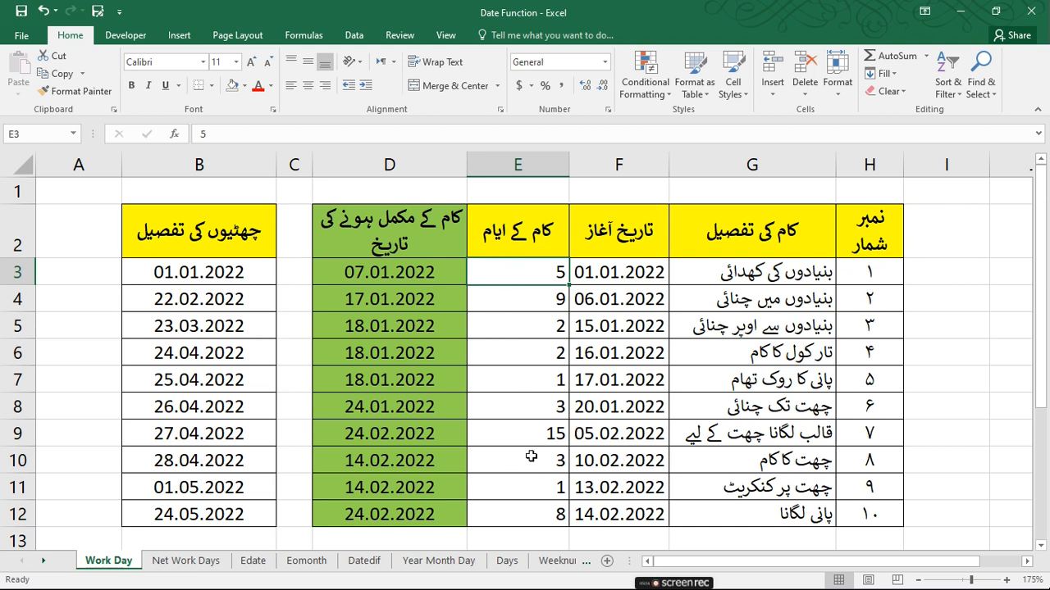
pyautogui.moveTo(518, 287); pyautogui.dragTo(514, 502)
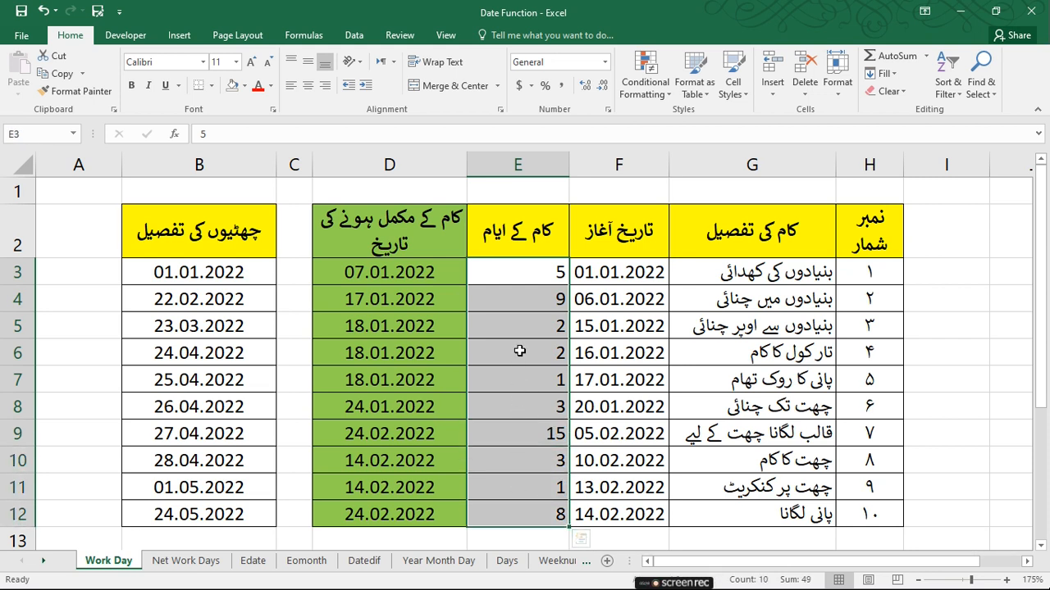
pyautogui.click(528, 274)
pyautogui.click(529, 297)
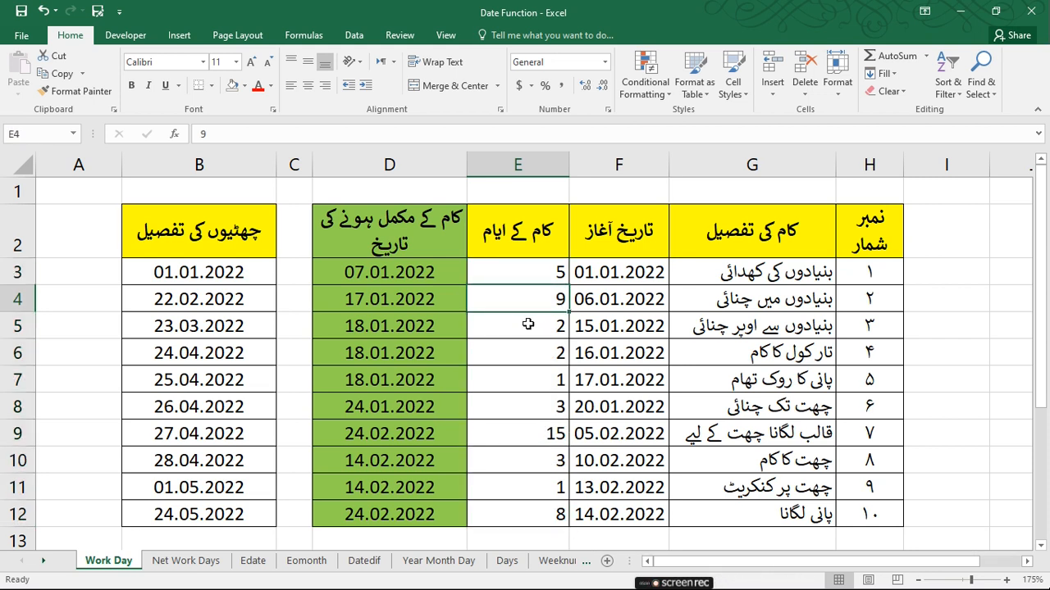
pyautogui.click(528, 325)
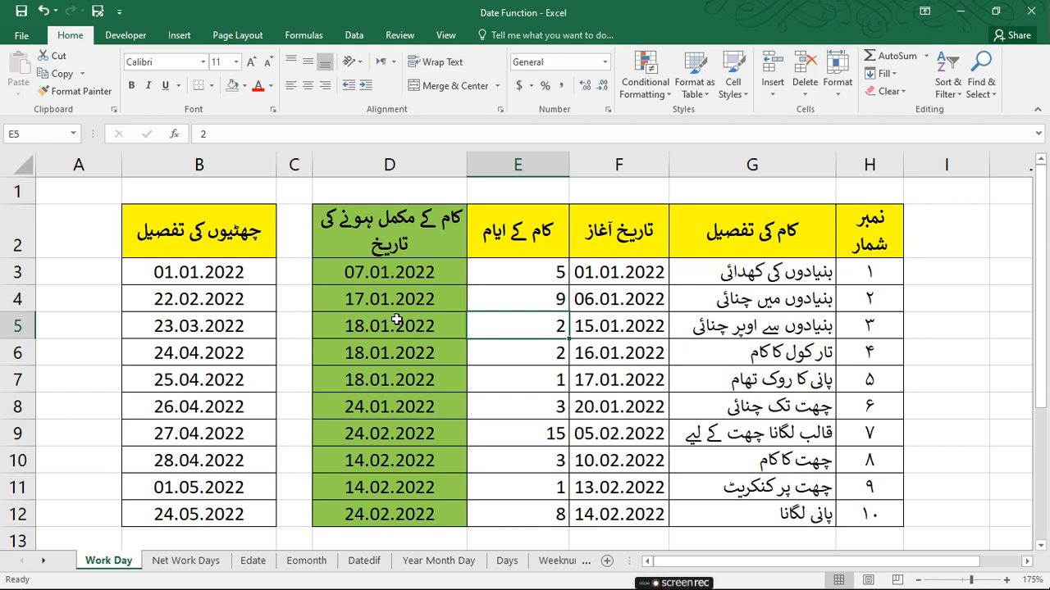
pyautogui.doubleClick(385, 272)
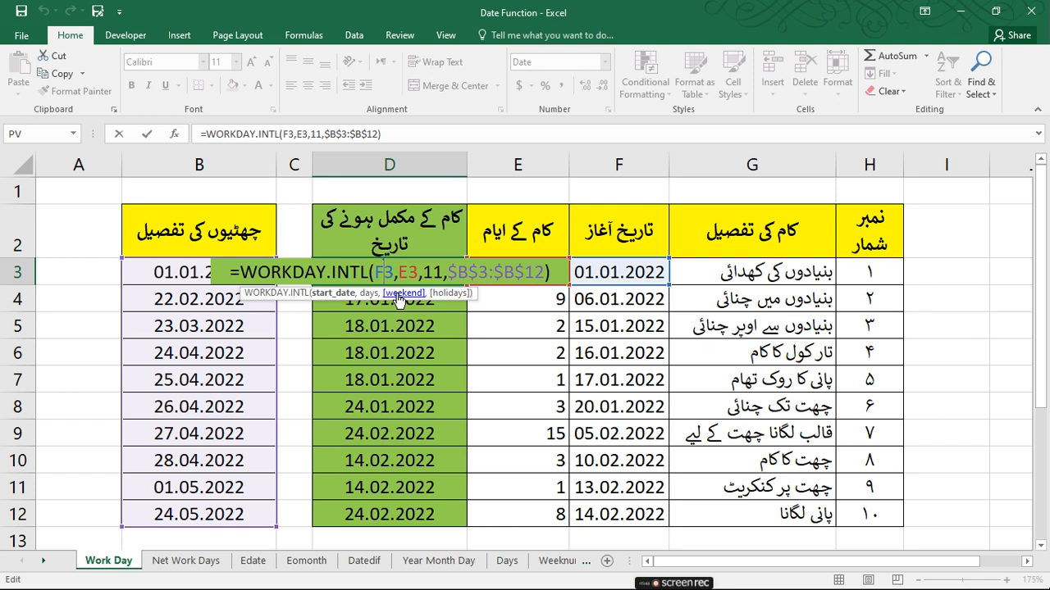
pyautogui.hotkey('ctrl', 'Return')
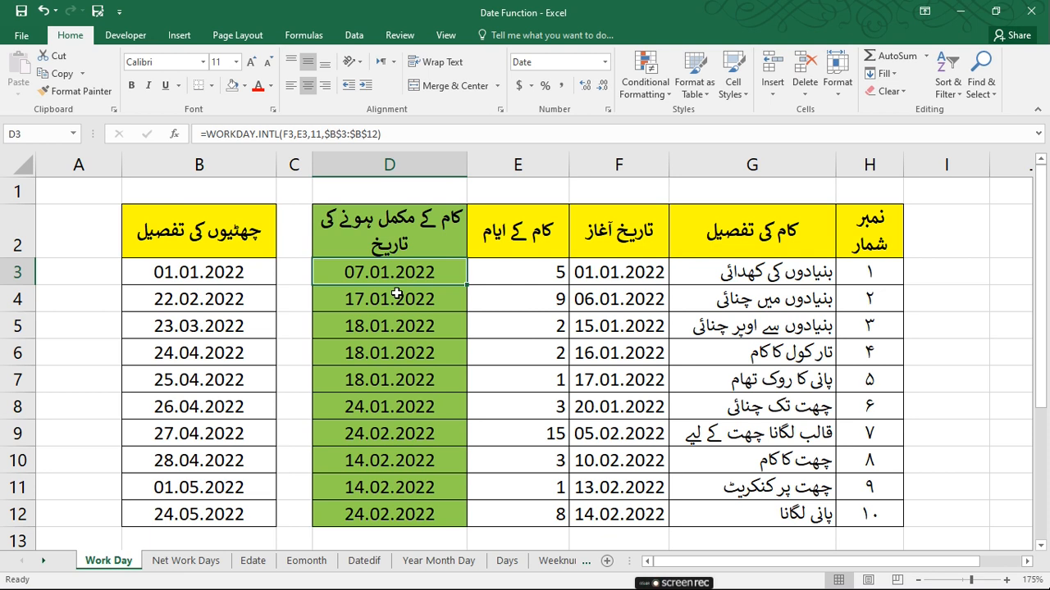
# - Replace the formula in D3 with =WORKDAY(F3,E3), using the start date and the number of work days
pyautogui.write('=wor')
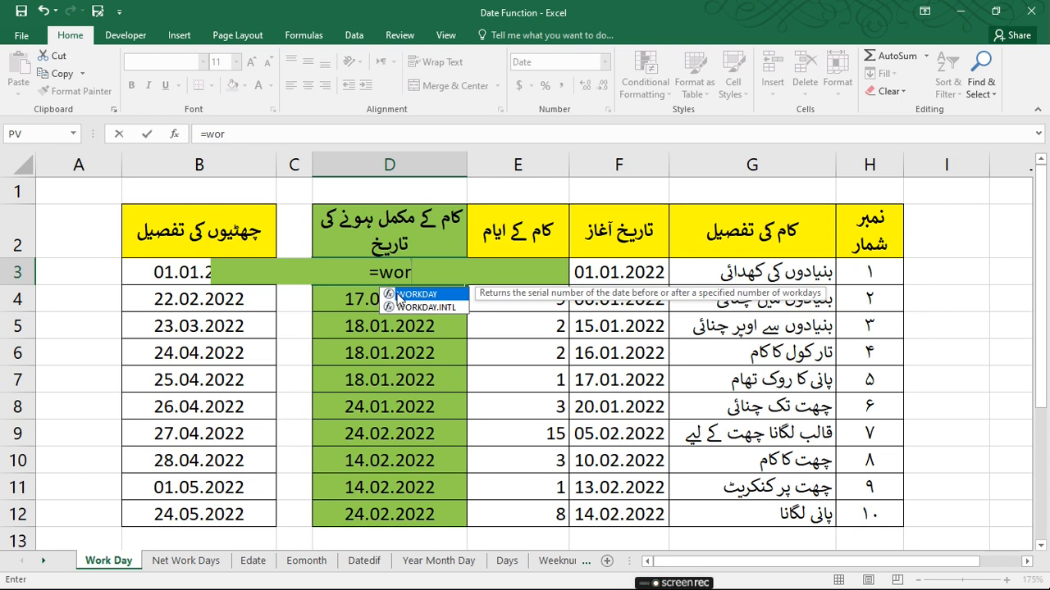
pyautogui.press('Tab')
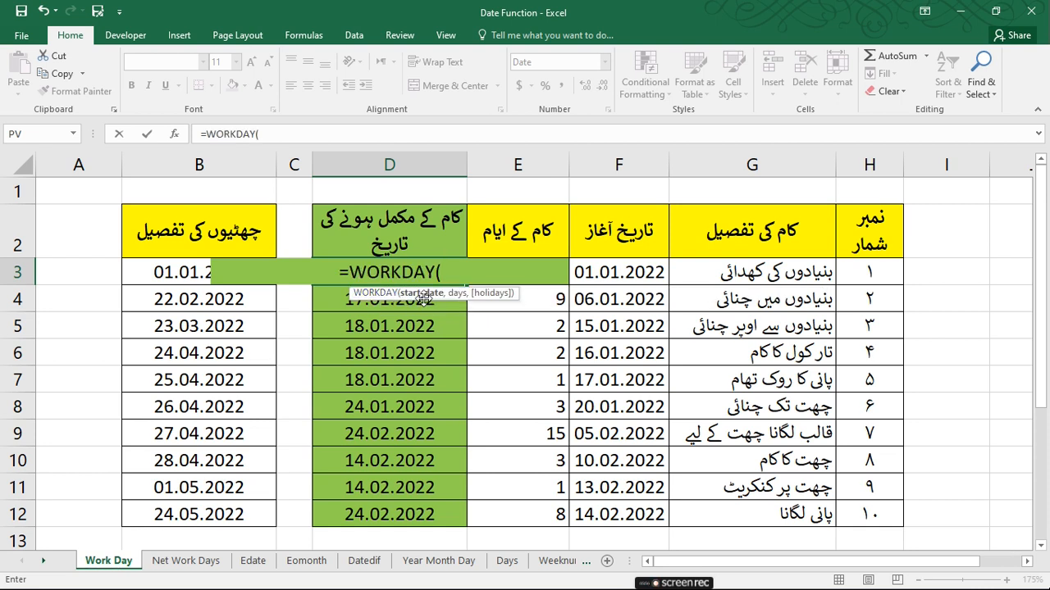
pyautogui.click(625, 274)
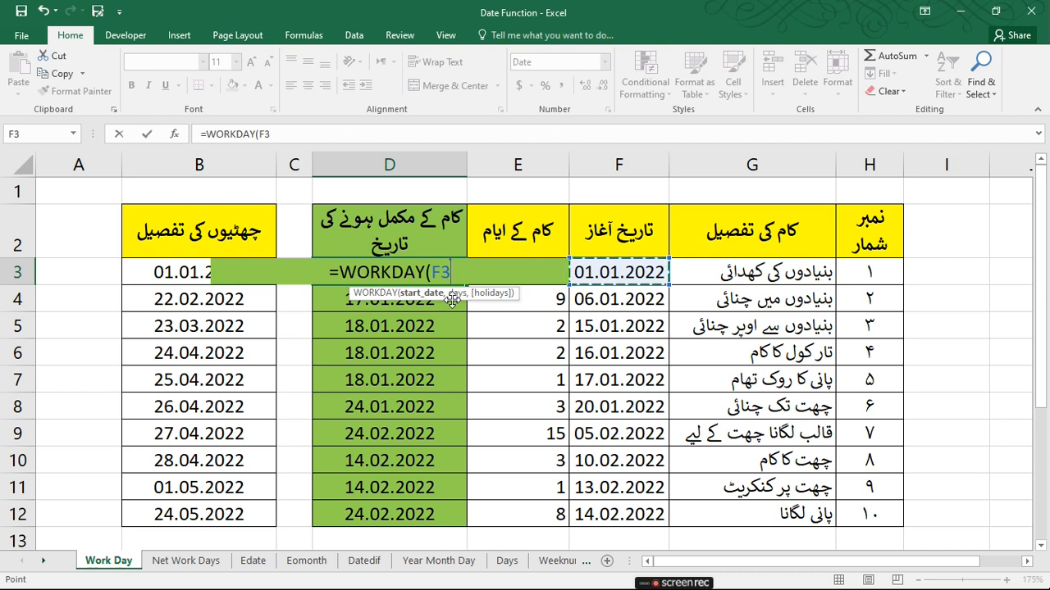
pyautogui.write(',')
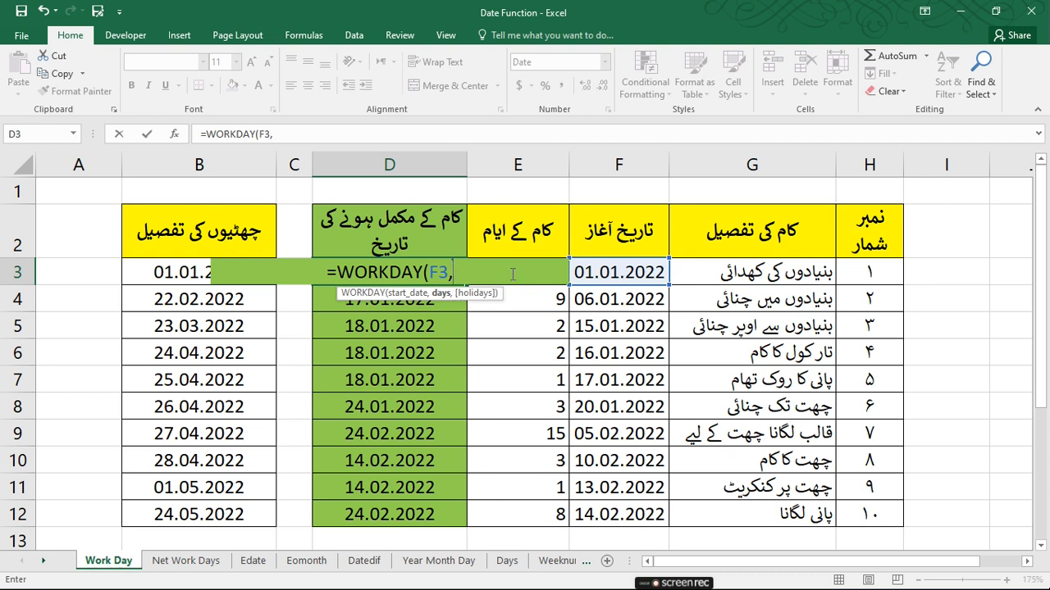
pyautogui.click(539, 301)
pyautogui.press('Up')
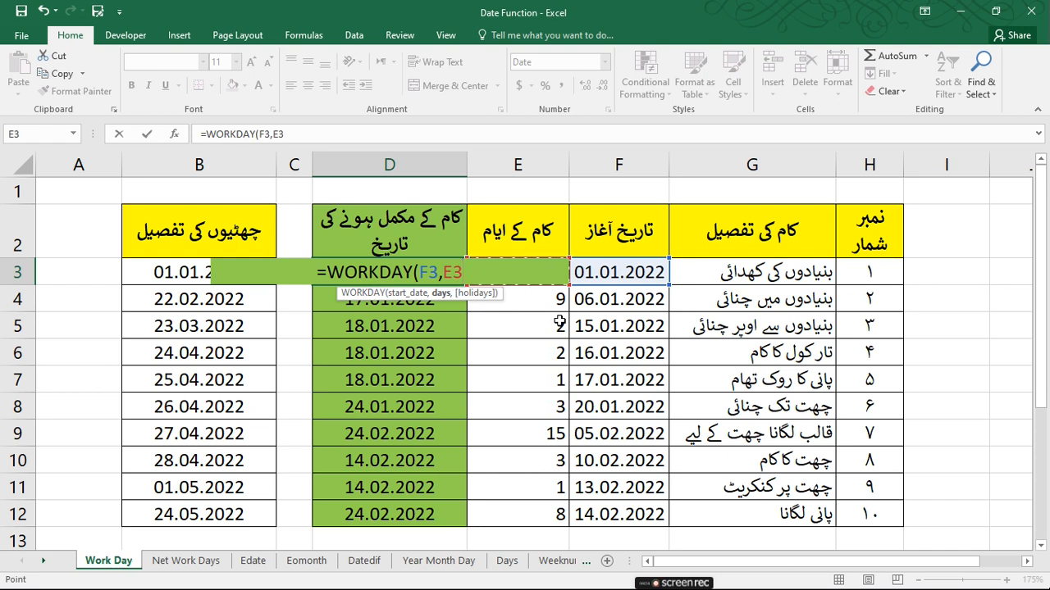
pyautogui.press('Return')
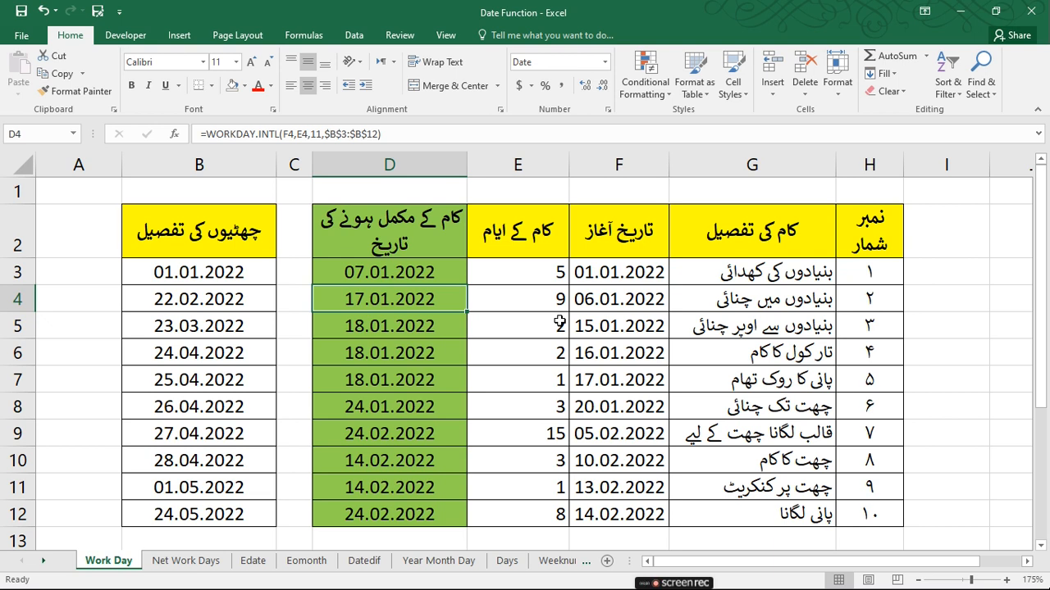
# - Extend the WORKDAY formula in D3 with the holiday list as the absolute range $B$3:$B$12
pyautogui.press('Up')
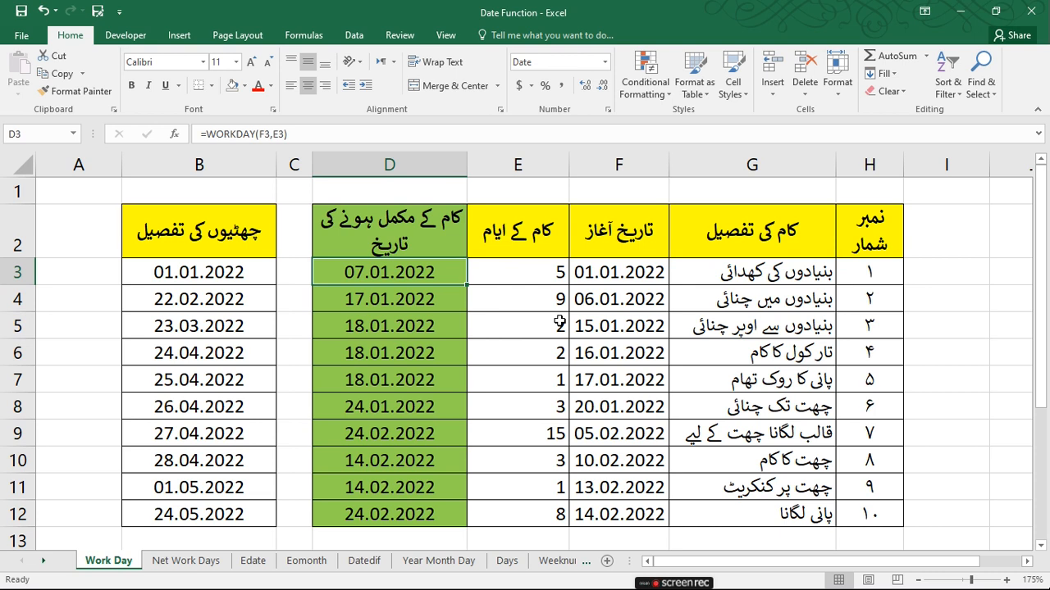
pyautogui.doubleClick(387, 274)
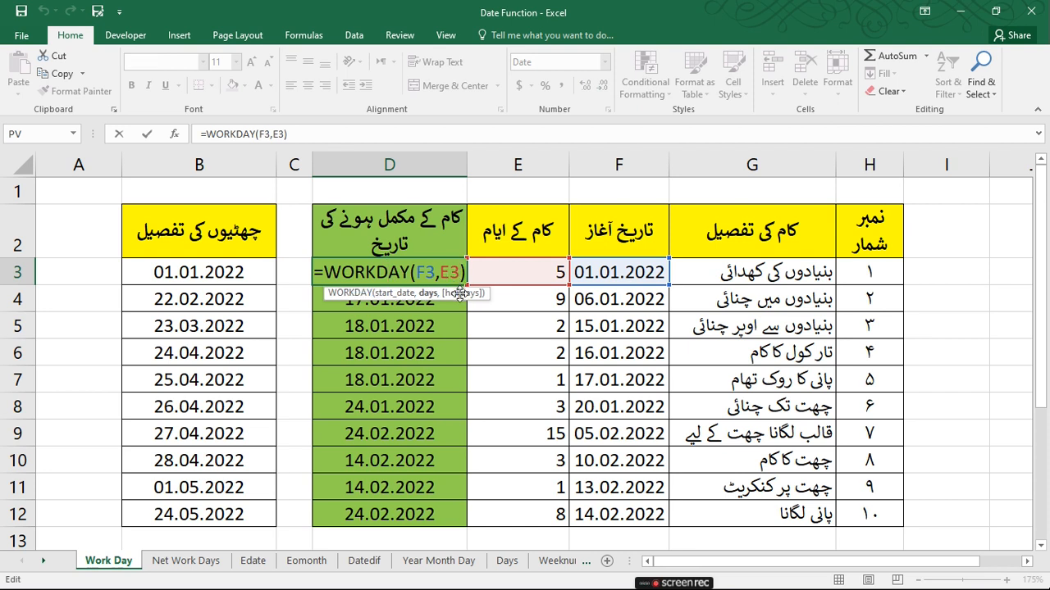
pyautogui.write(',')
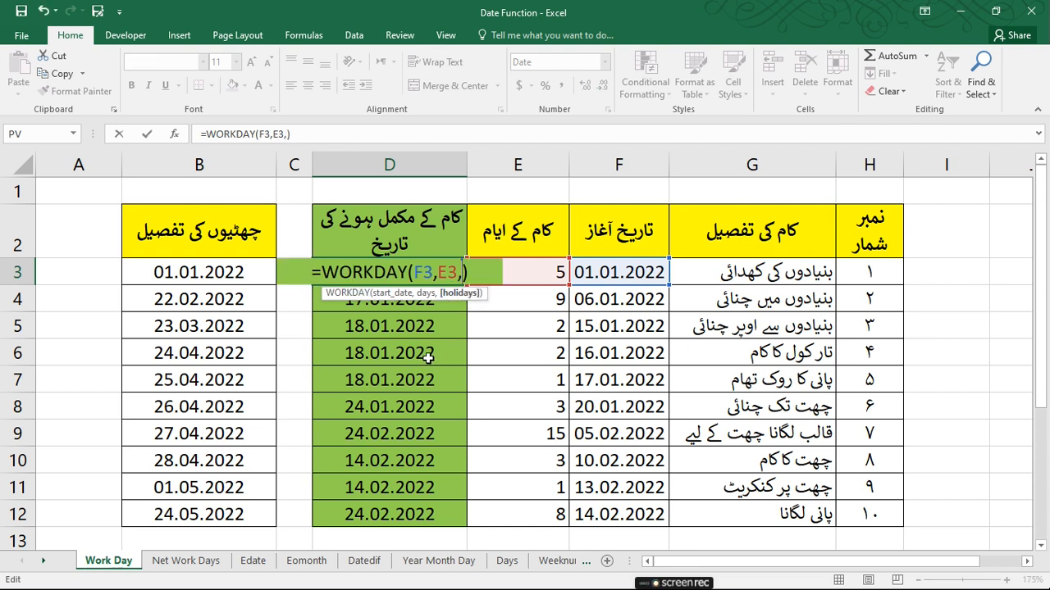
pyautogui.moveTo(180, 273); pyautogui.dragTo(187, 334)
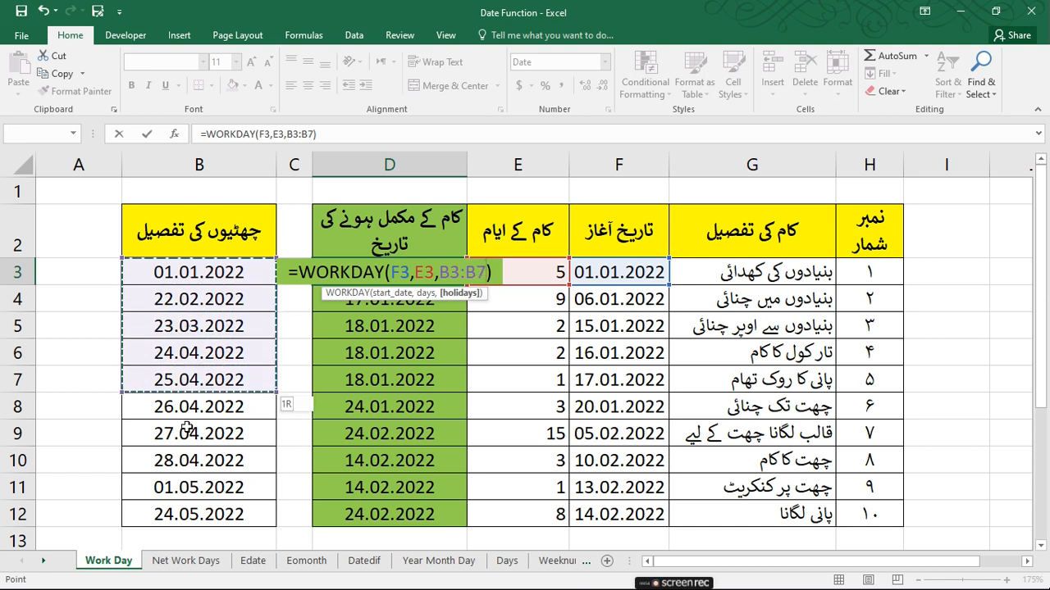
pyautogui.moveTo(187, 467); pyautogui.dragTo(189, 509)
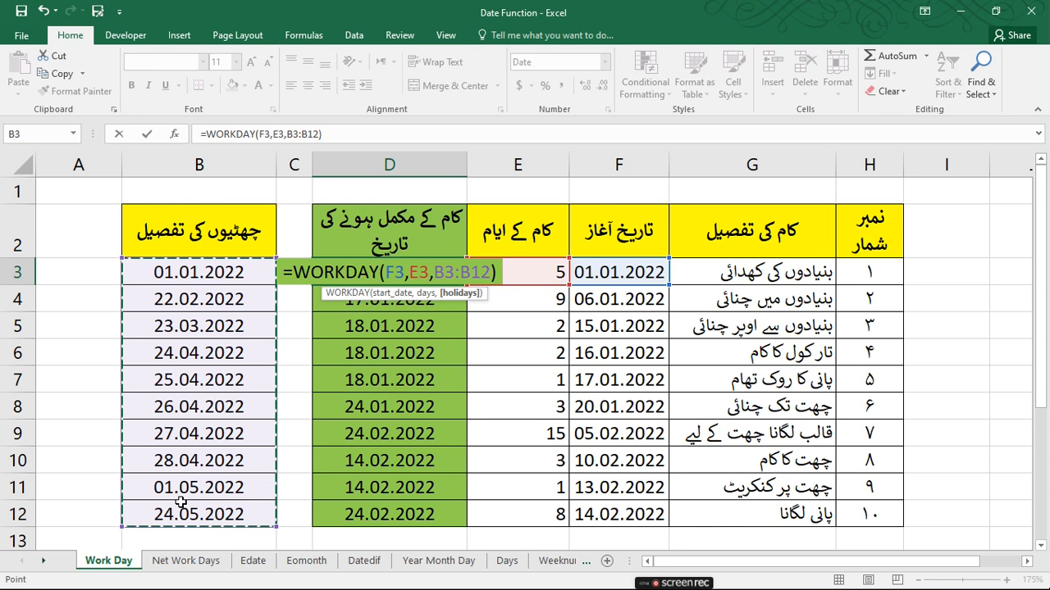
pyautogui.press('F4')
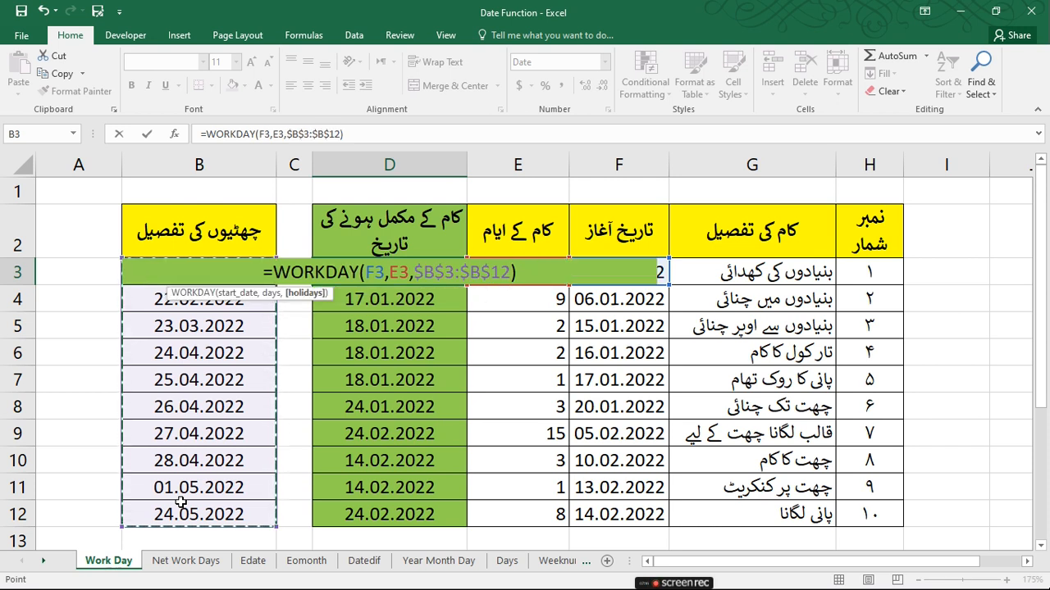
pyautogui.press('Return')
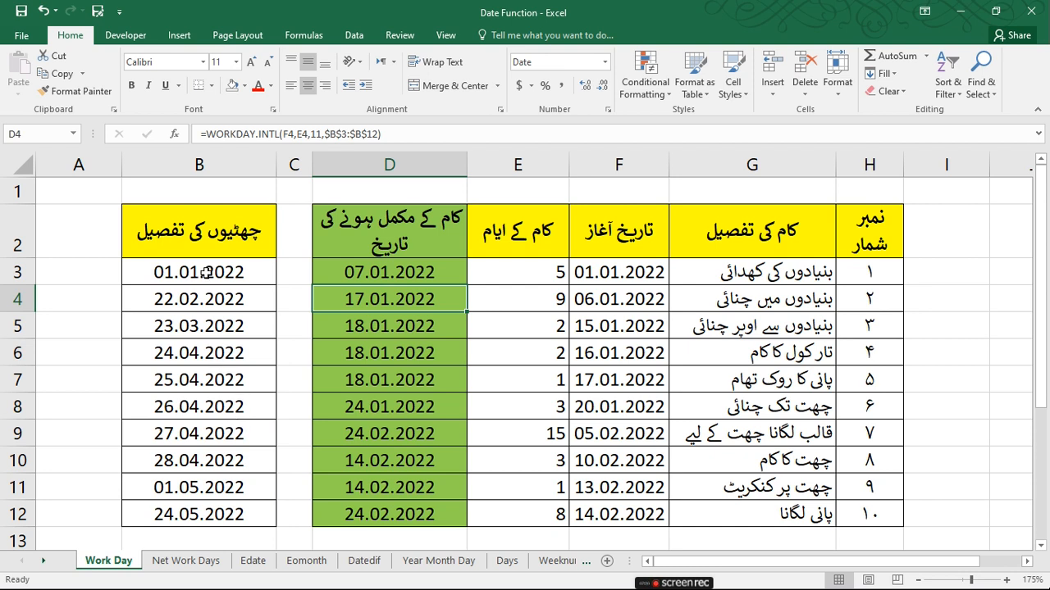
# - Fill the WORKDAY formula from D3 down through D12 and check the copied formula in D4
pyautogui.click(392, 281)
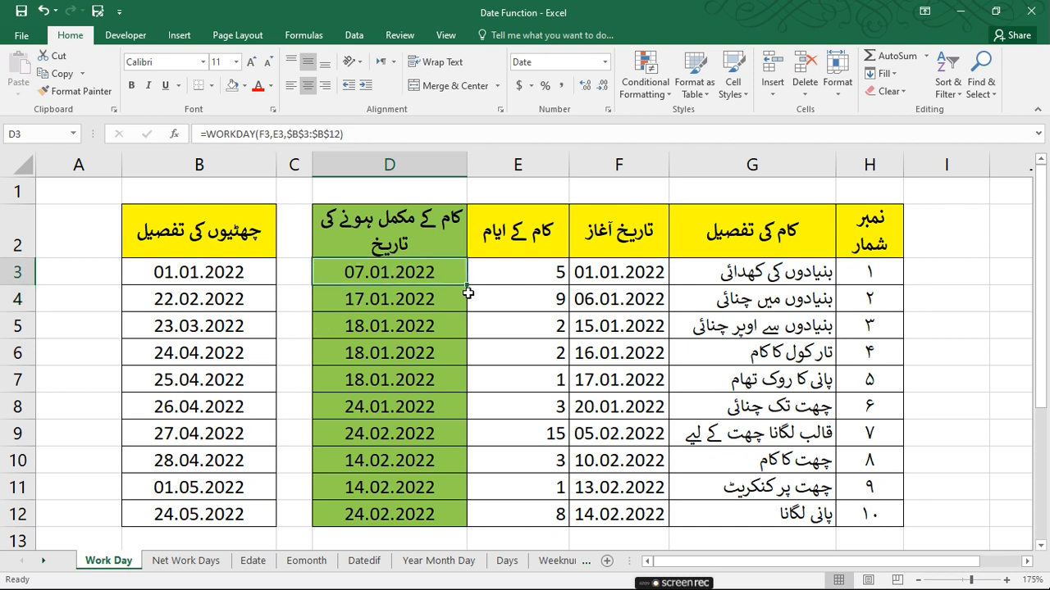
pyautogui.moveTo(467, 286); pyautogui.dragTo(455, 521)
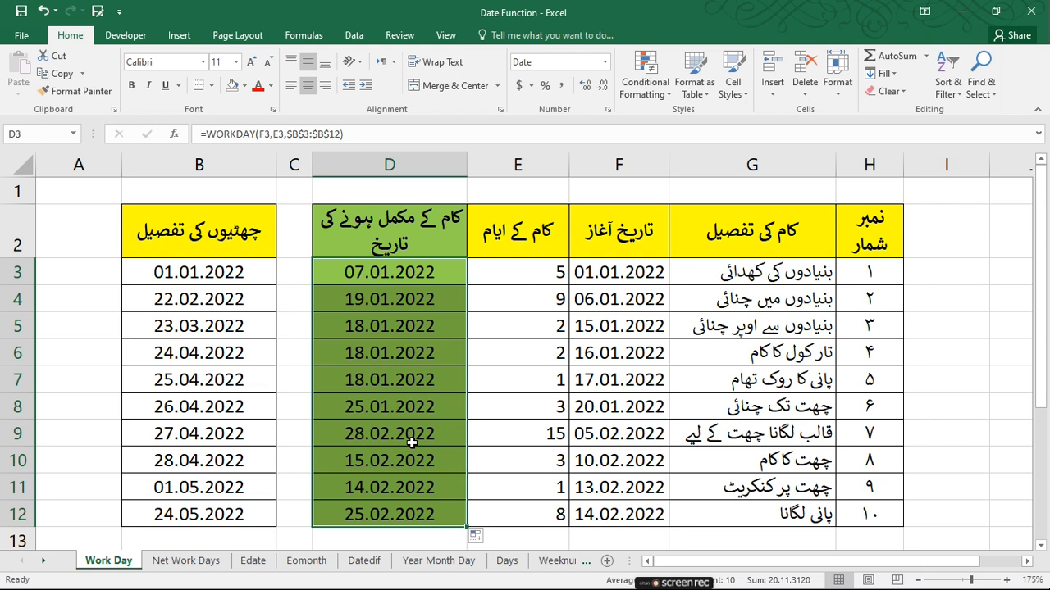
pyautogui.press('Up')
pyautogui.press('Down')
pyautogui.press('Down')
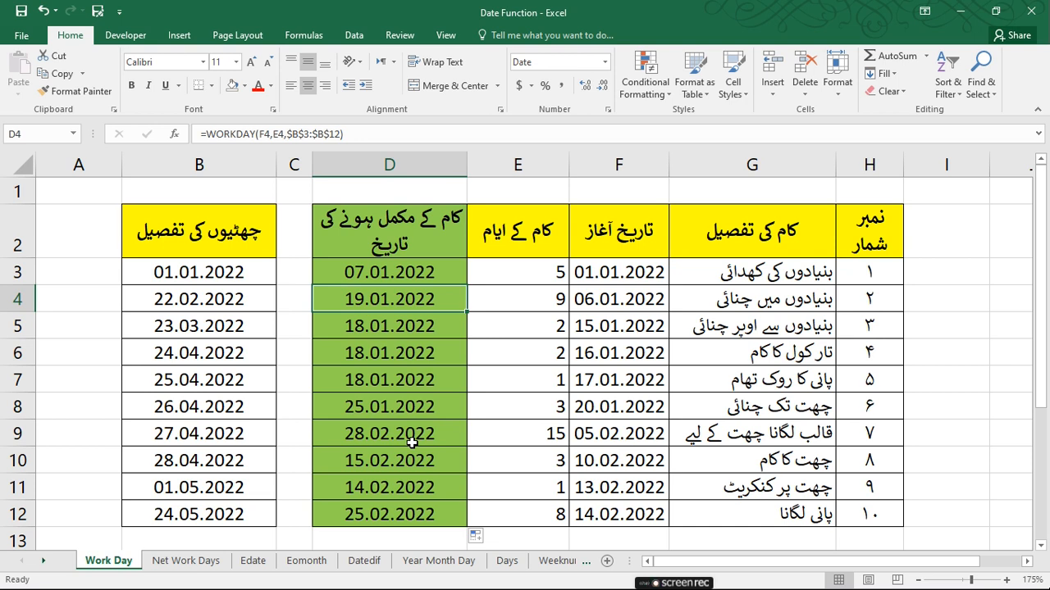
# - Begin a WORKDAY.INTL formula in D3 with F3 as the start date and E3 as the days
pyautogui.press('Up')
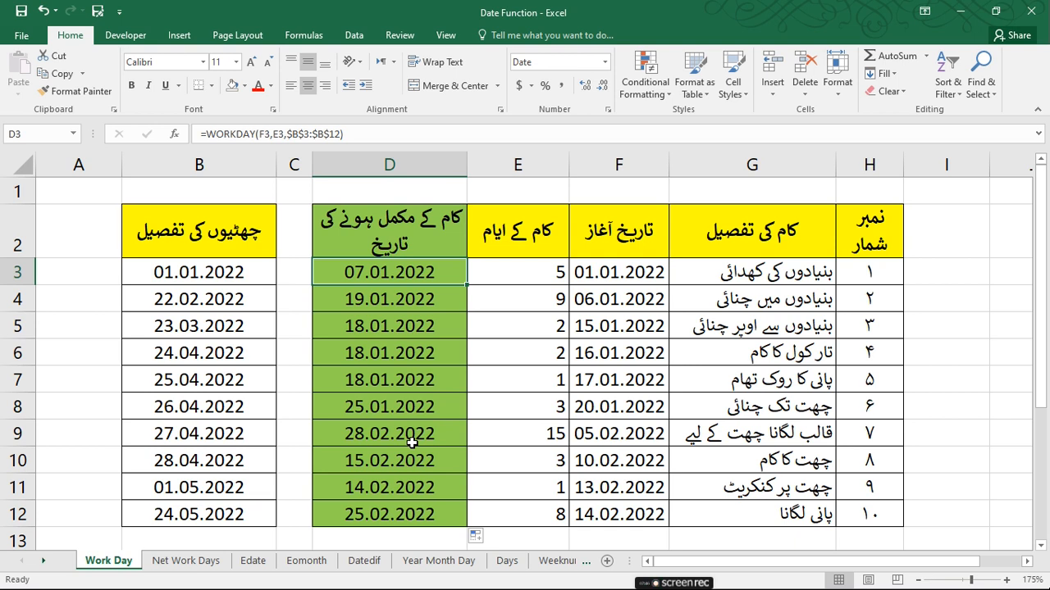
pyautogui.write('=')
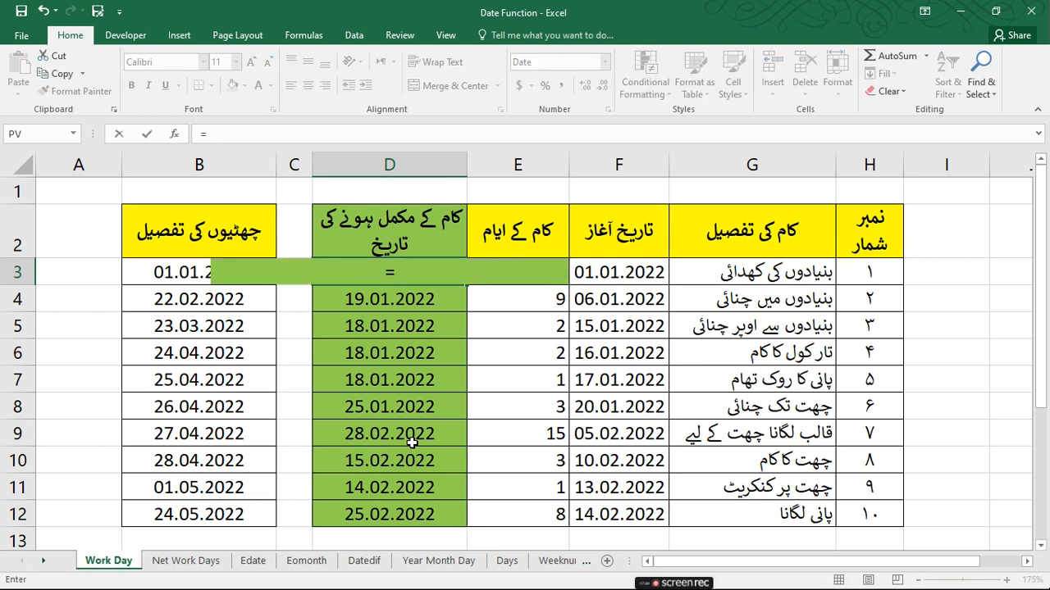
pyautogui.write('wor')
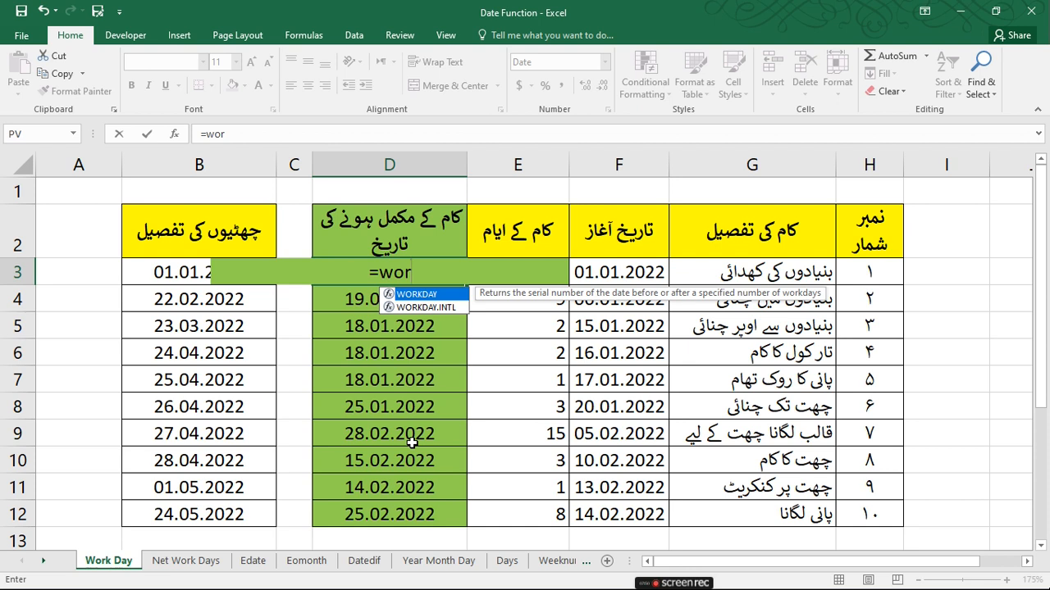
pyautogui.press('Down')
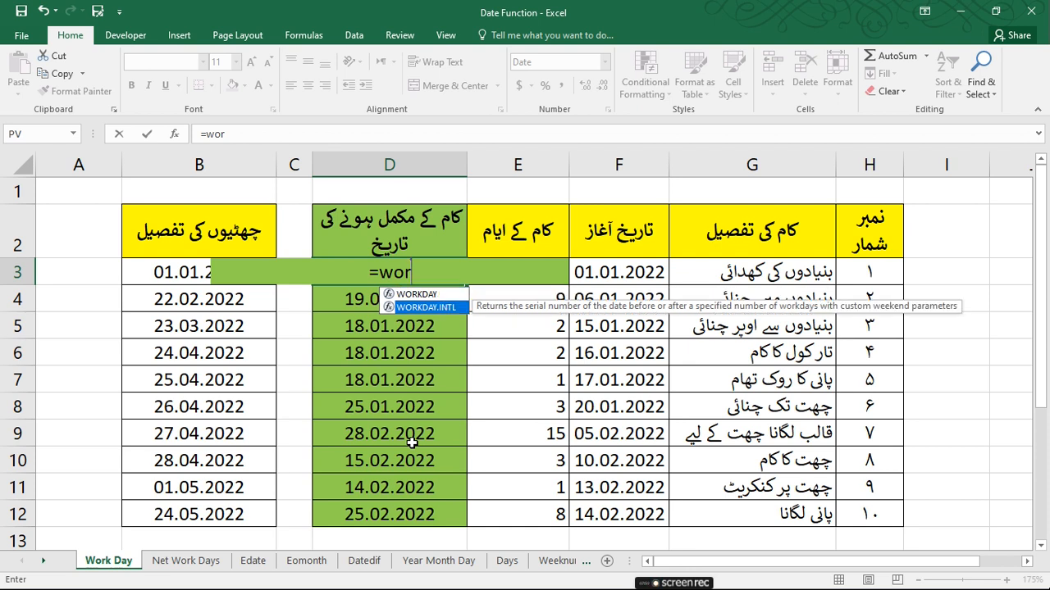
pyautogui.press('Tab')
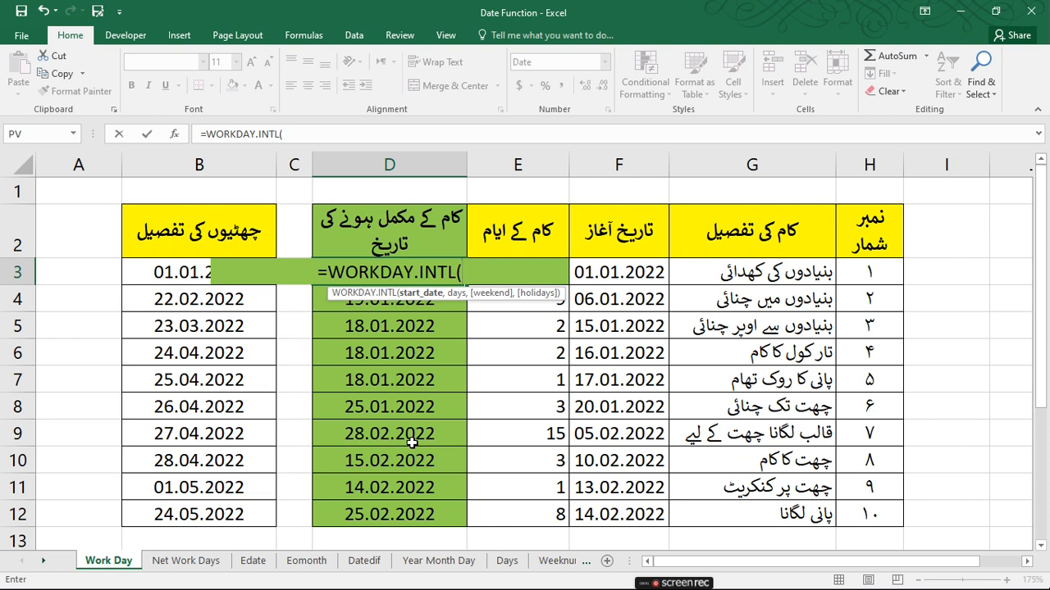
pyautogui.click(617, 276)
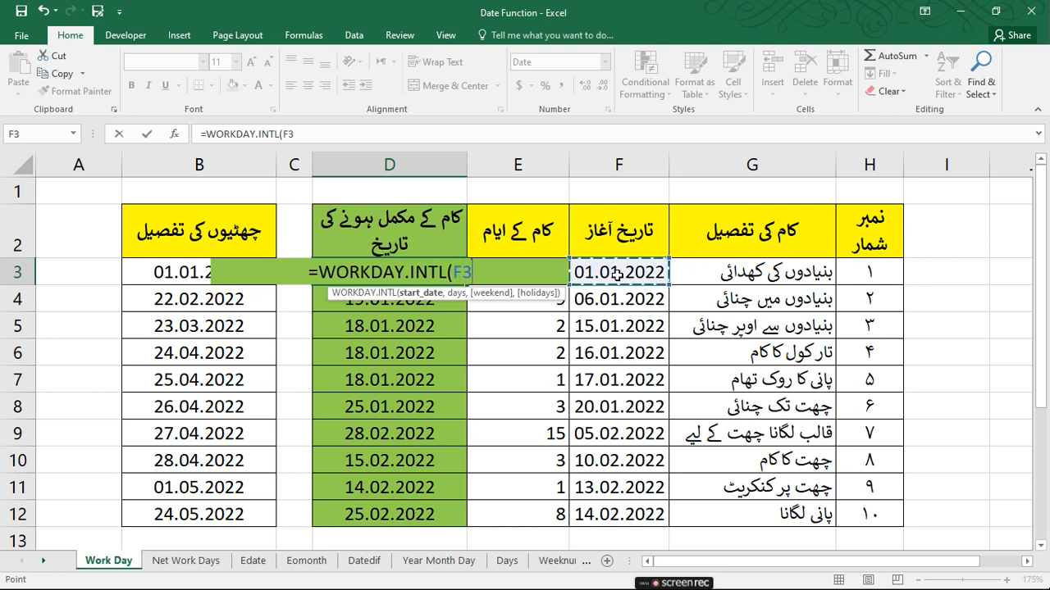
pyautogui.write(',')
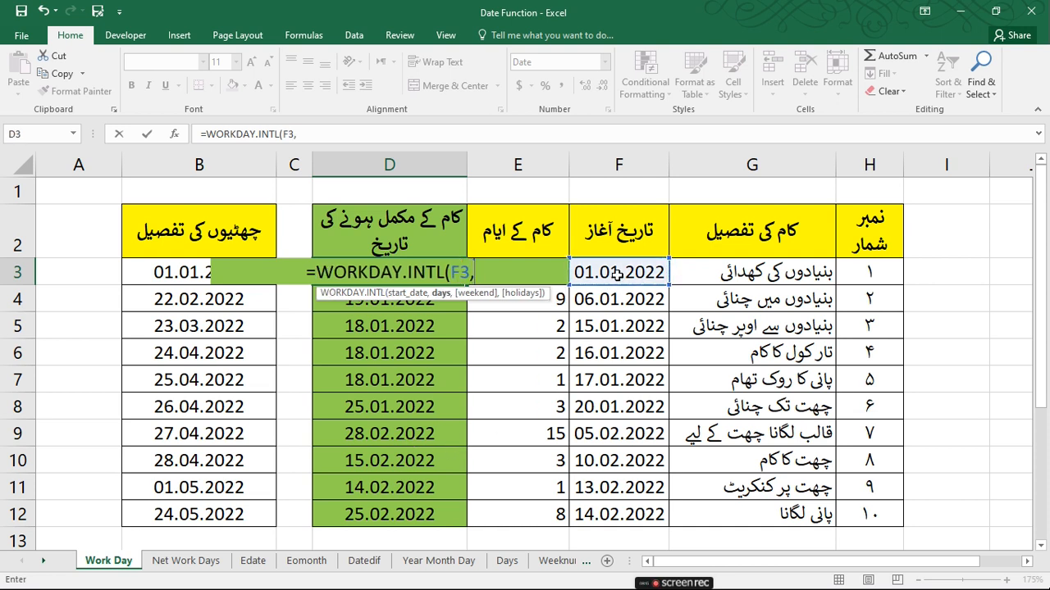
pyautogui.click(558, 309)
pyautogui.press('Up')
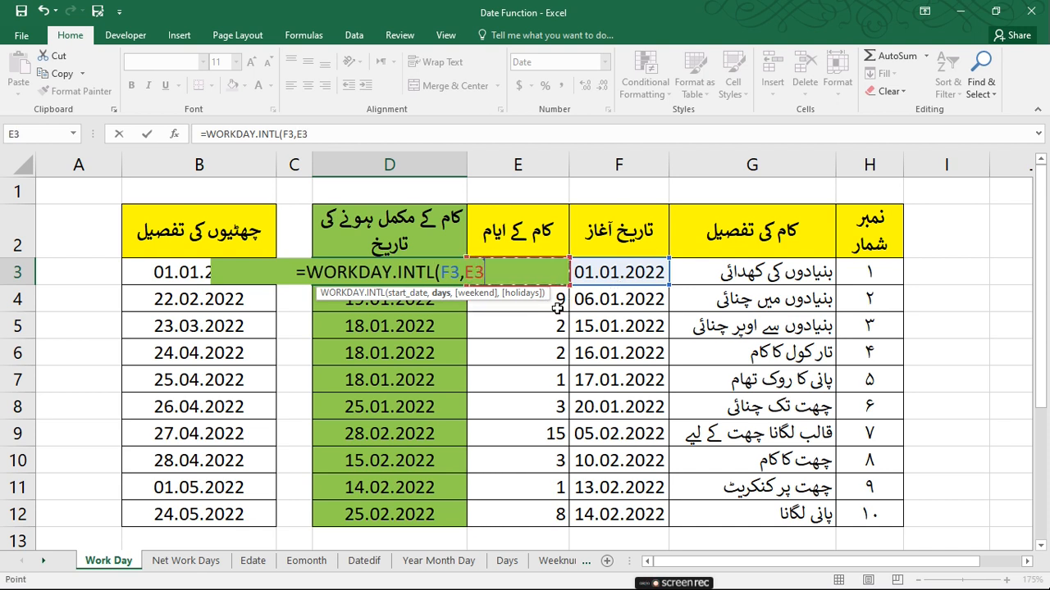
# - Complete D3's WORKDAY.INTL formula with weekend option 11 (Sunday only) and the absolute holiday range $B$3:$B$12
pyautogui.write(',')
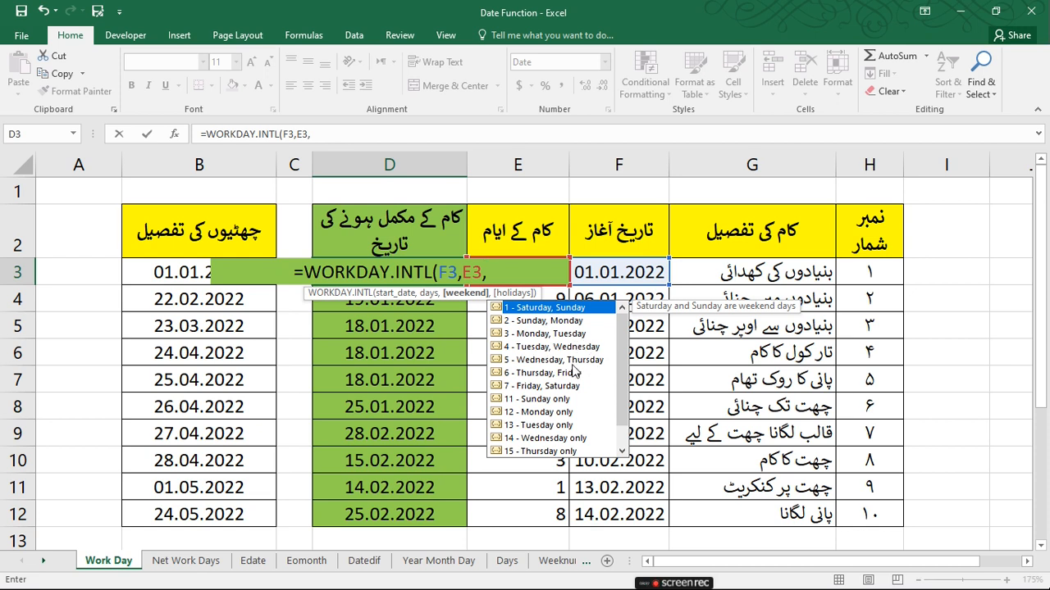
pyautogui.click(513, 402)
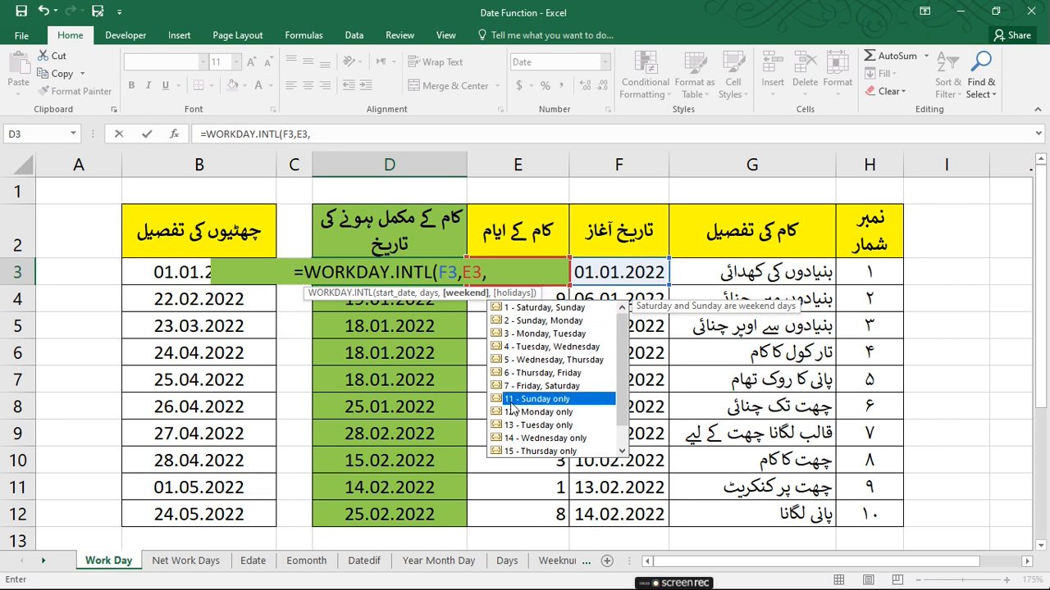
pyautogui.doubleClick(511, 400)
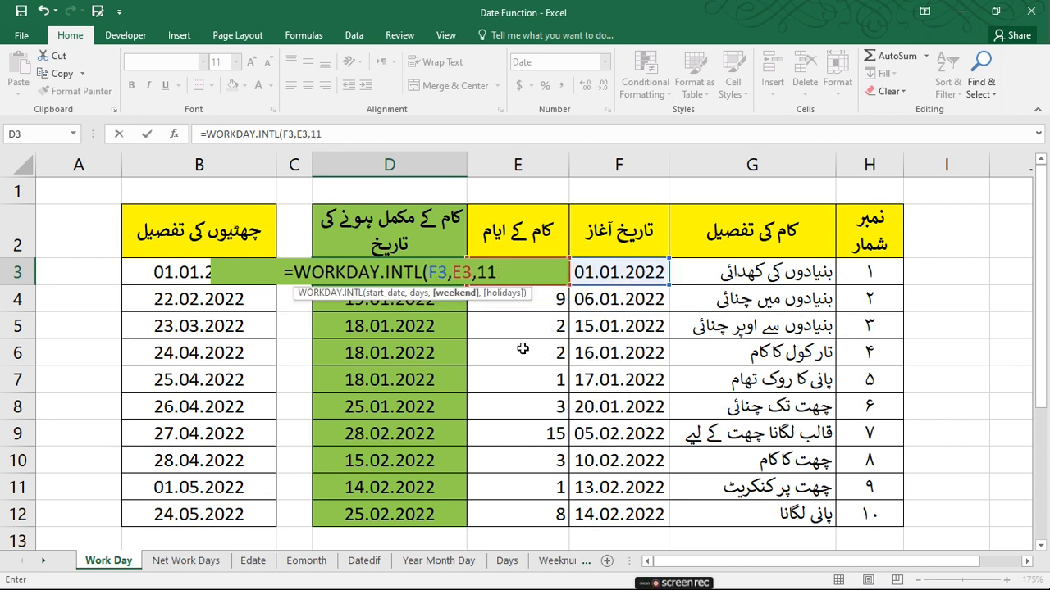
pyautogui.write(',')
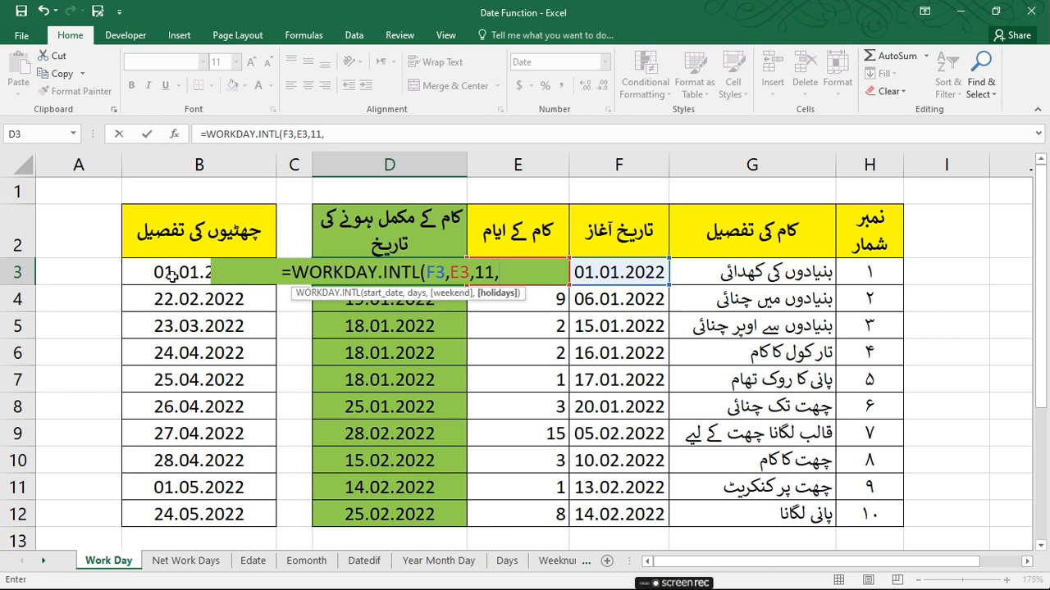
pyautogui.moveTo(160, 271); pyautogui.dragTo(174, 513)
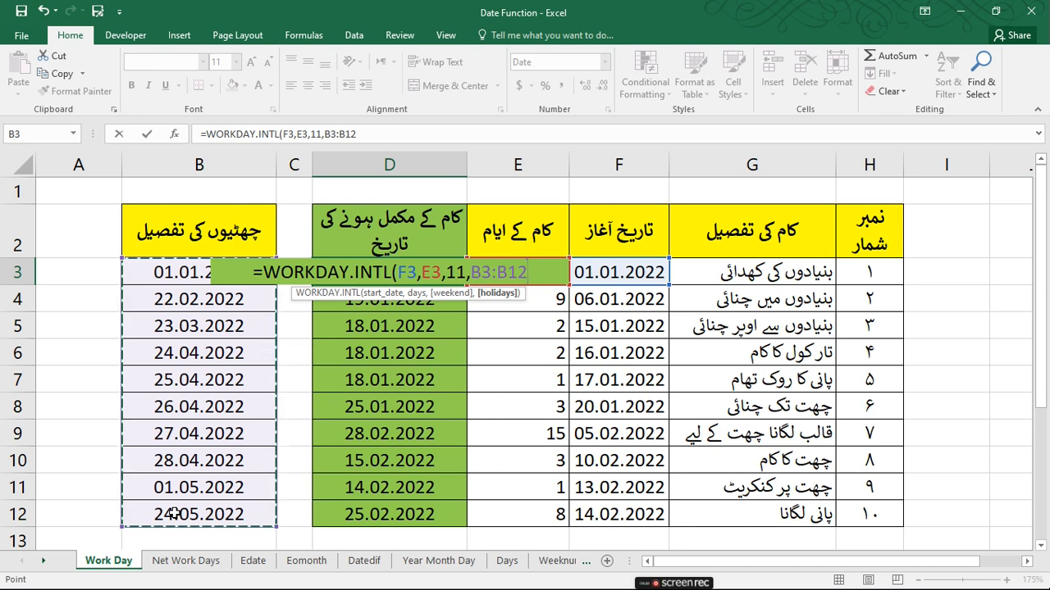
pyautogui.press('F4')
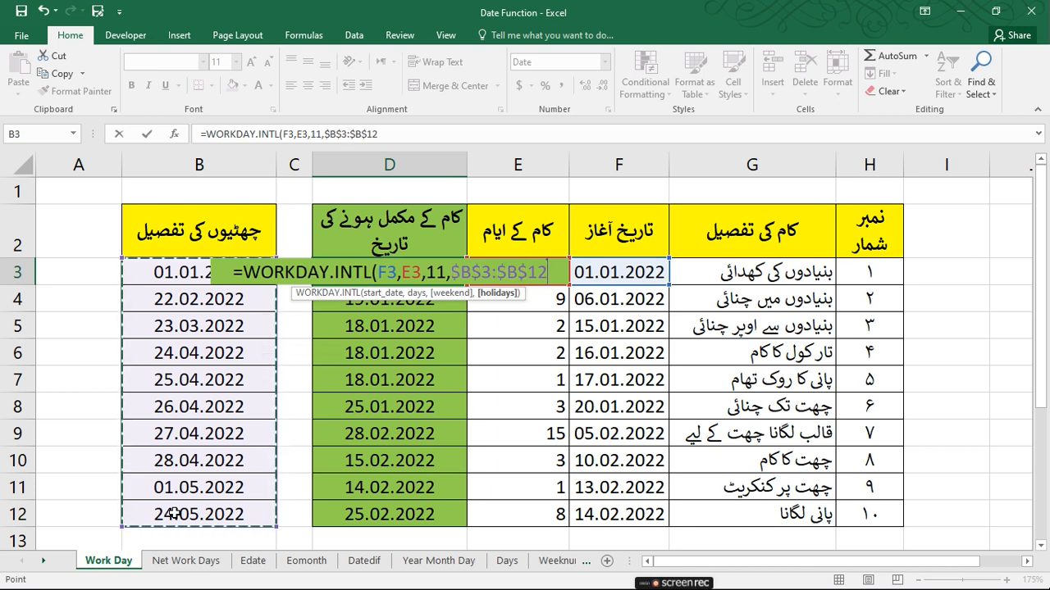
pyautogui.press('Return')
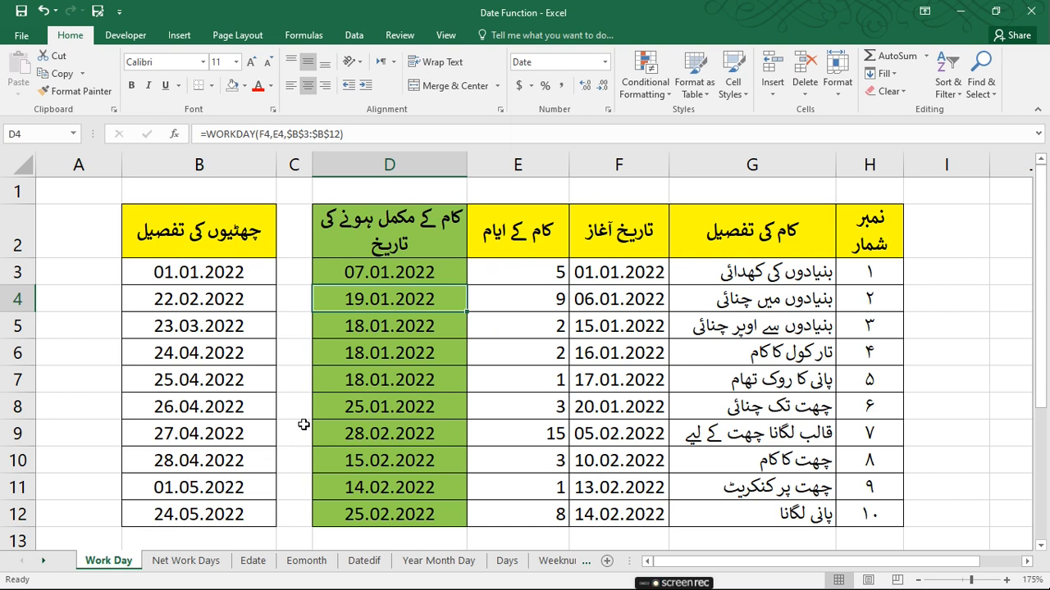
# - Fill the WORKDAY.INTL formula from D3 down through D12, and briefly view the Net Work Days sheet before returning to Work Day
pyautogui.click(404, 269)
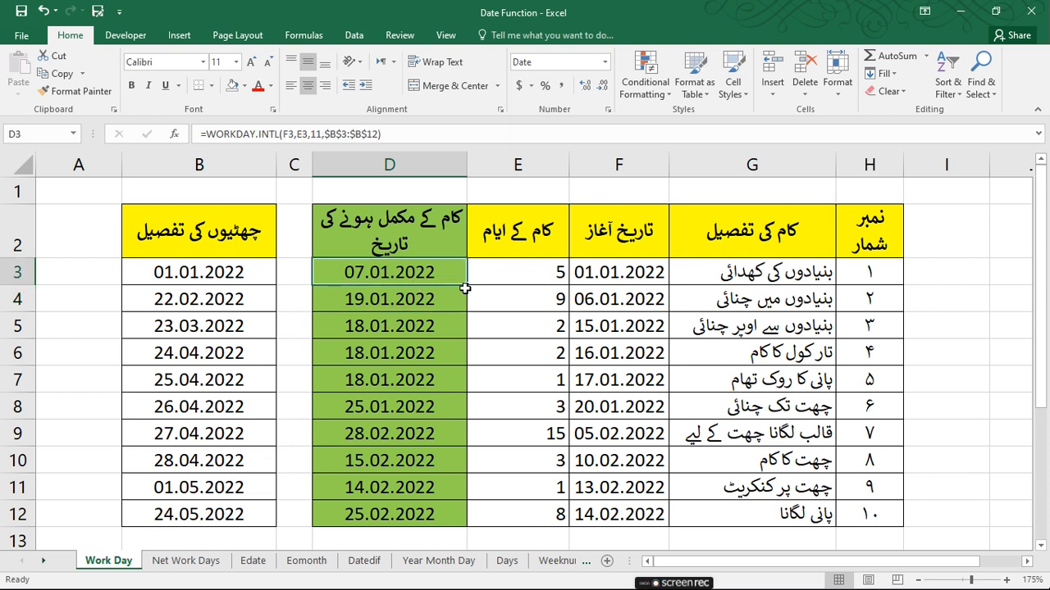
pyautogui.moveTo(465, 288); pyautogui.dragTo(462, 520)
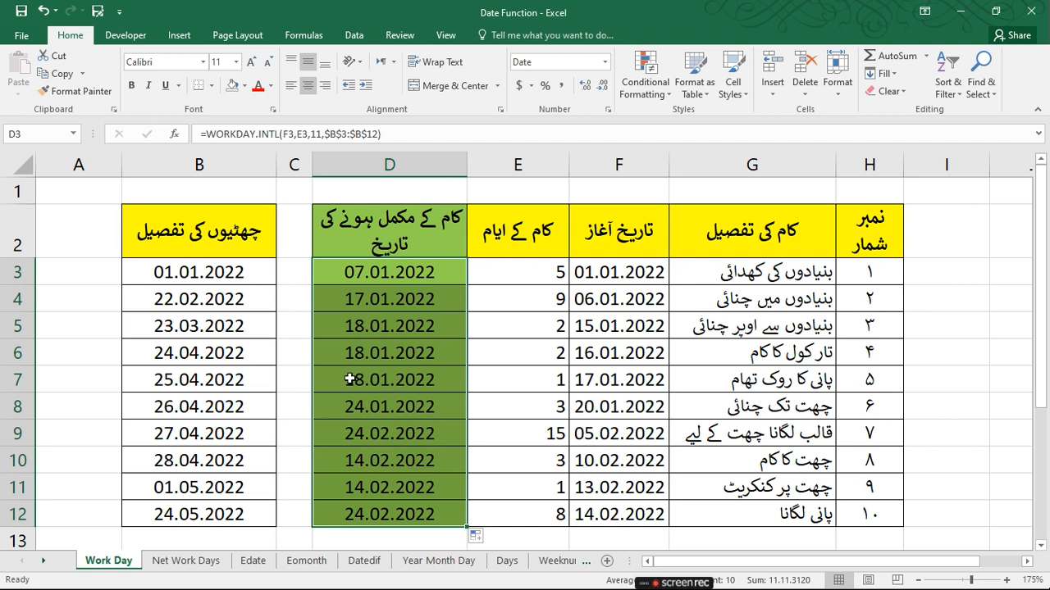
pyautogui.click(187, 561)
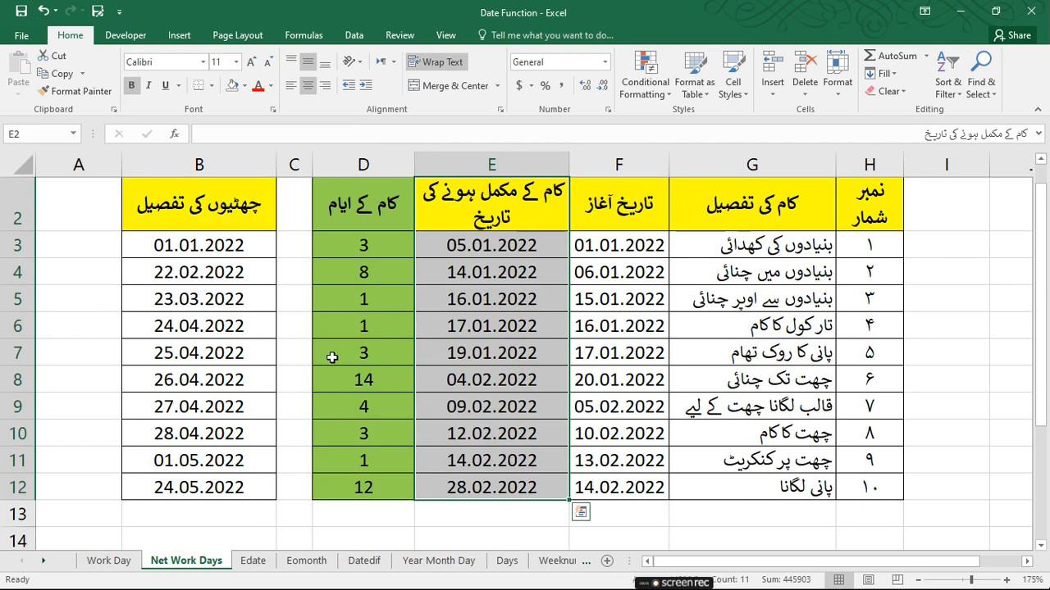
pyautogui.click(118, 561)
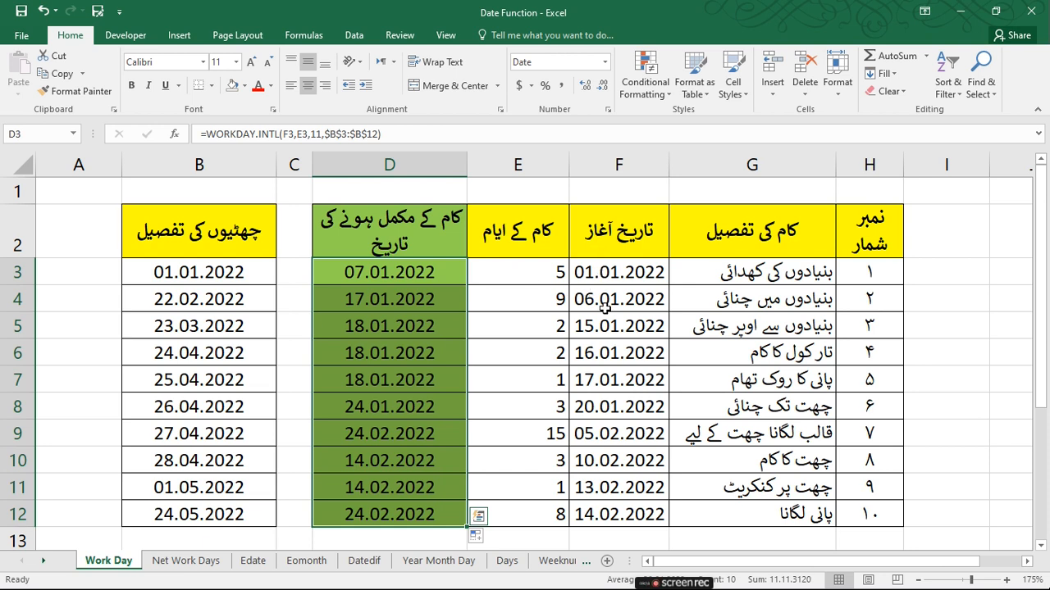
# - On the Net Work Days sheet, begin a NETWORKDAYS formula in D3 with F3 as the start date and E3 as the end date
pyautogui.click(175, 563)
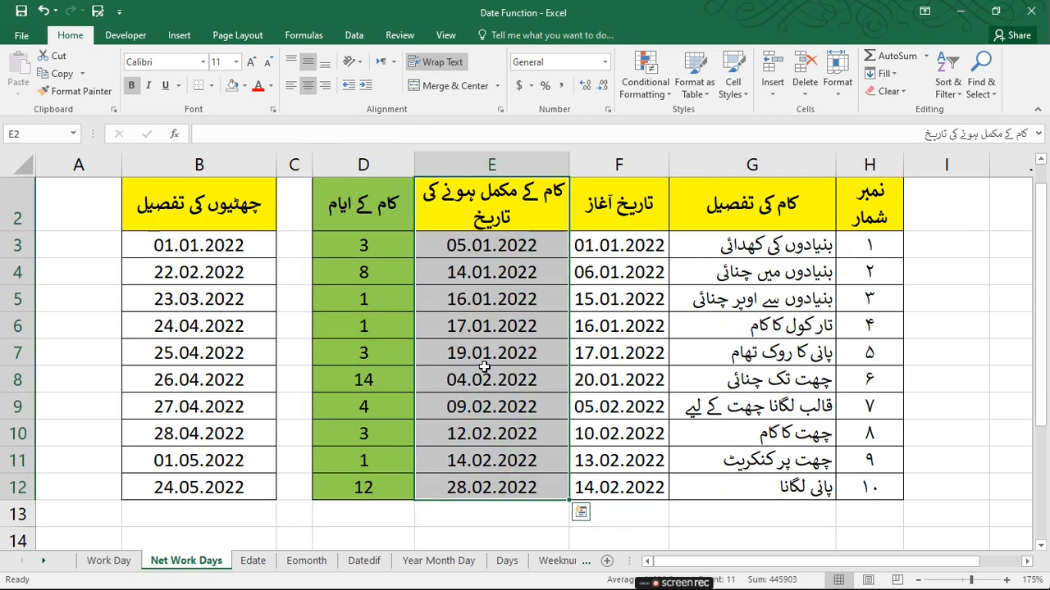
pyautogui.click(462, 272)
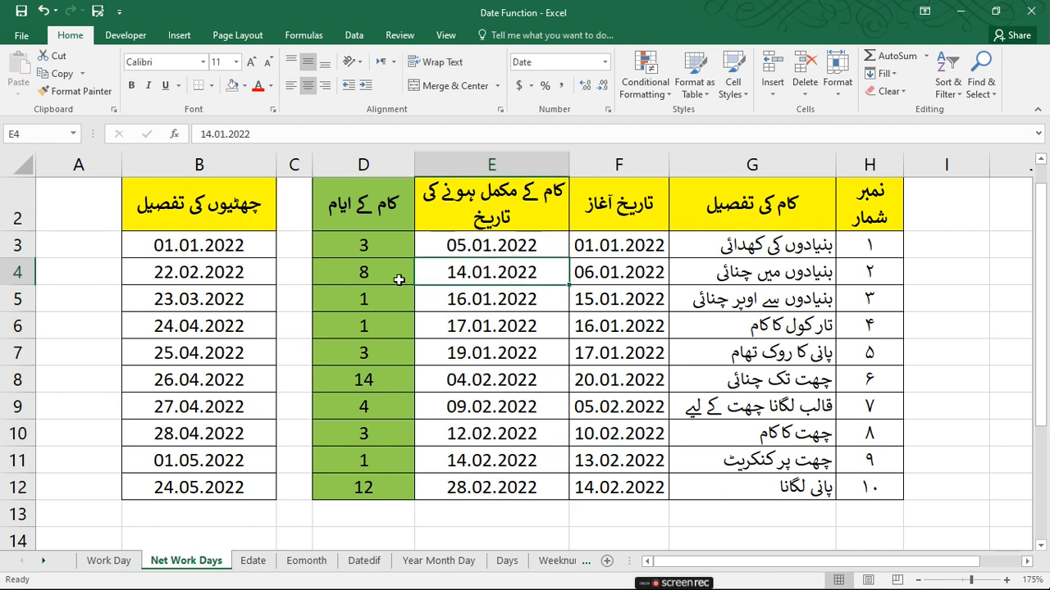
pyautogui.click(366, 254)
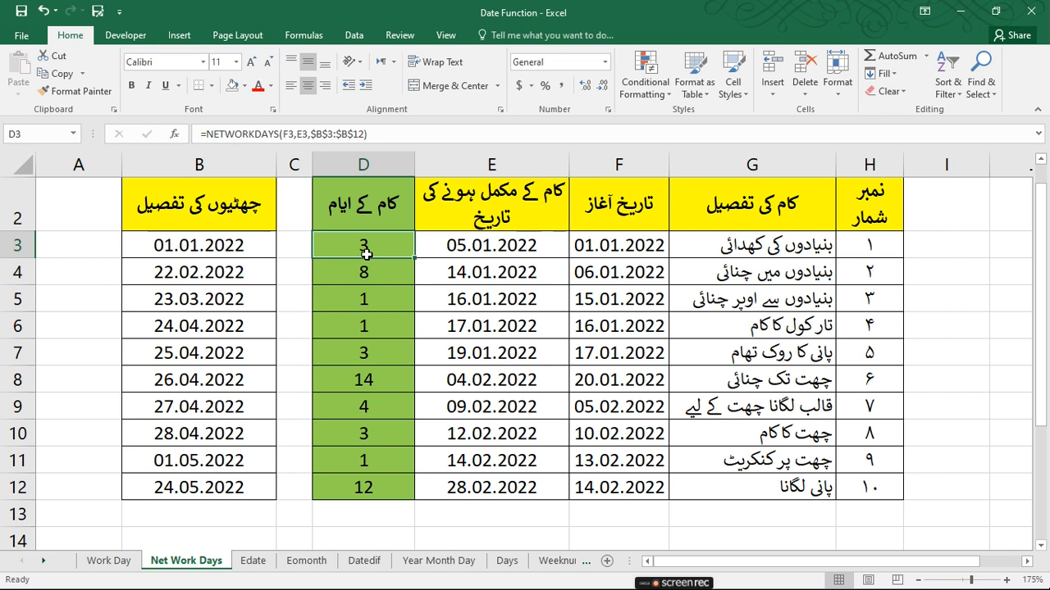
pyautogui.write('=')
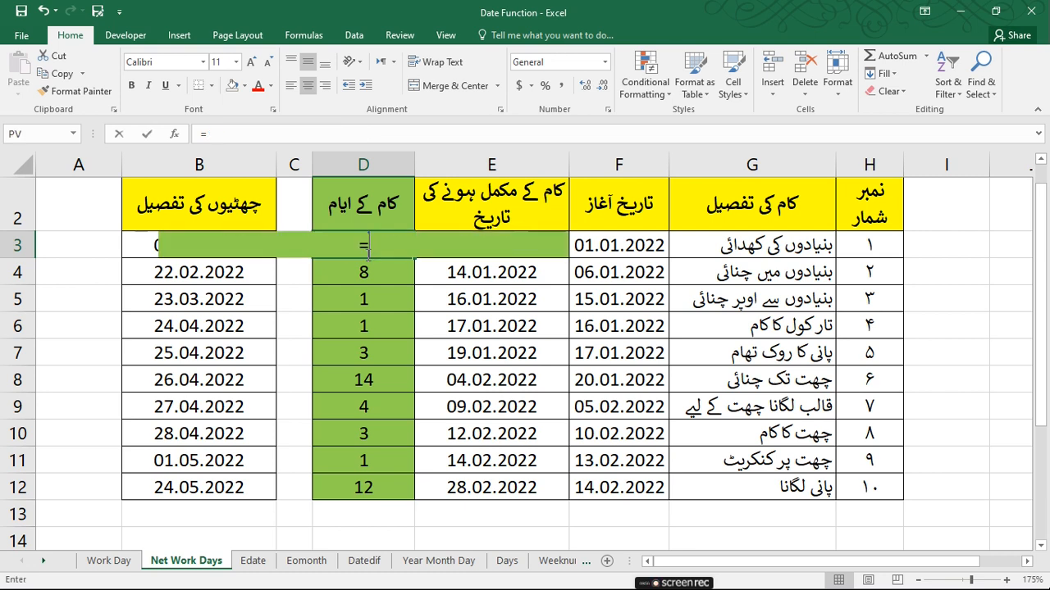
pyautogui.write('netw')
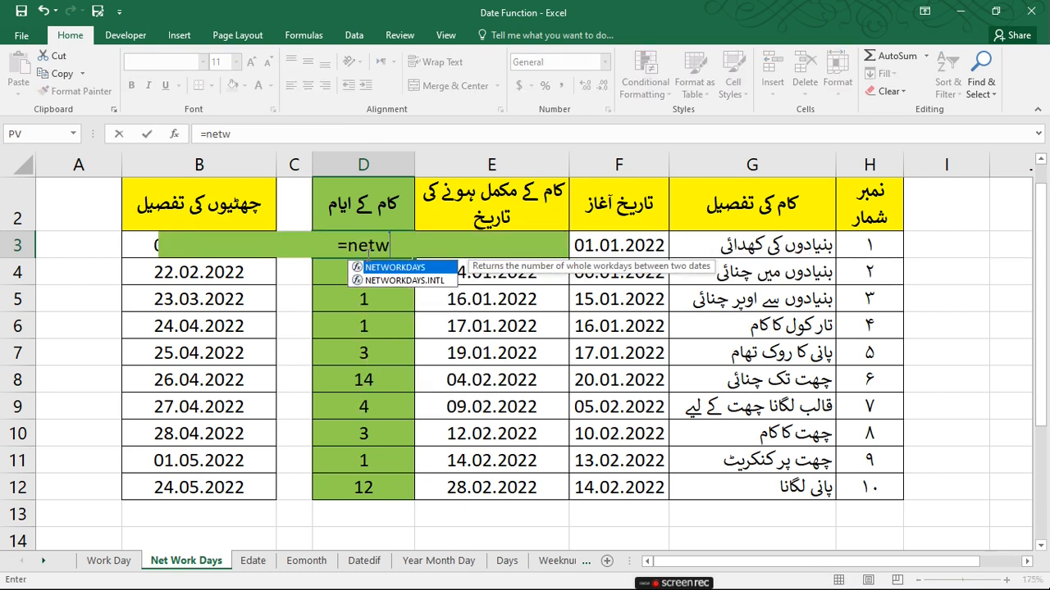
pyautogui.press('Tab')
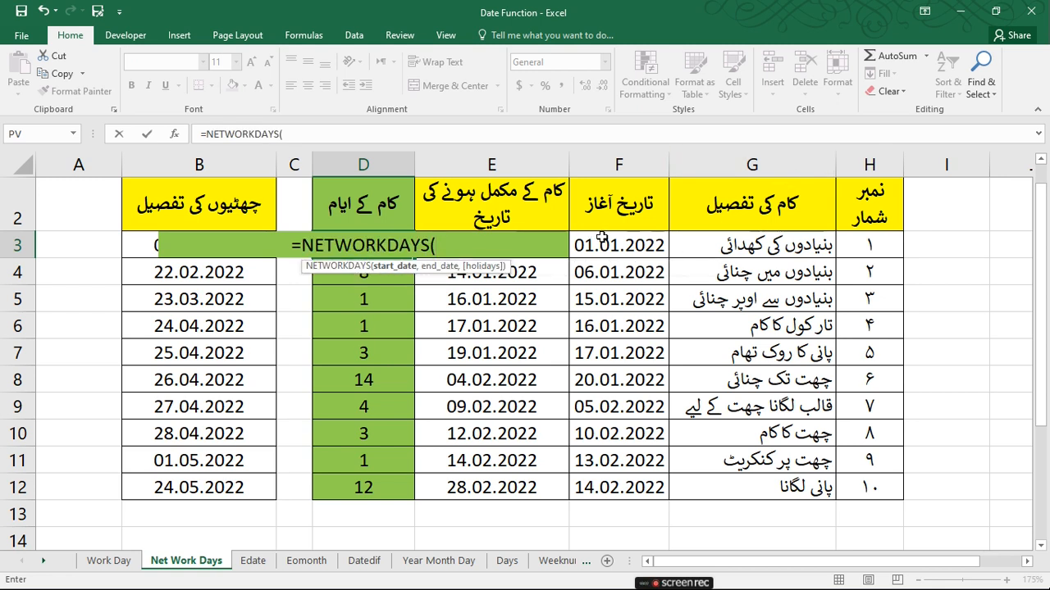
pyautogui.click(607, 245)
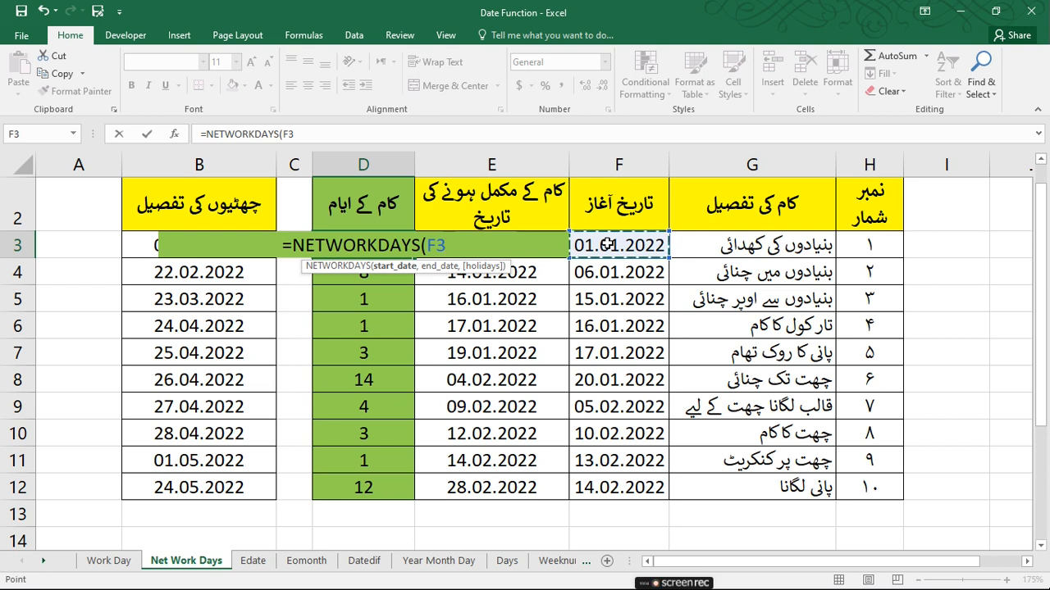
pyautogui.write(',')
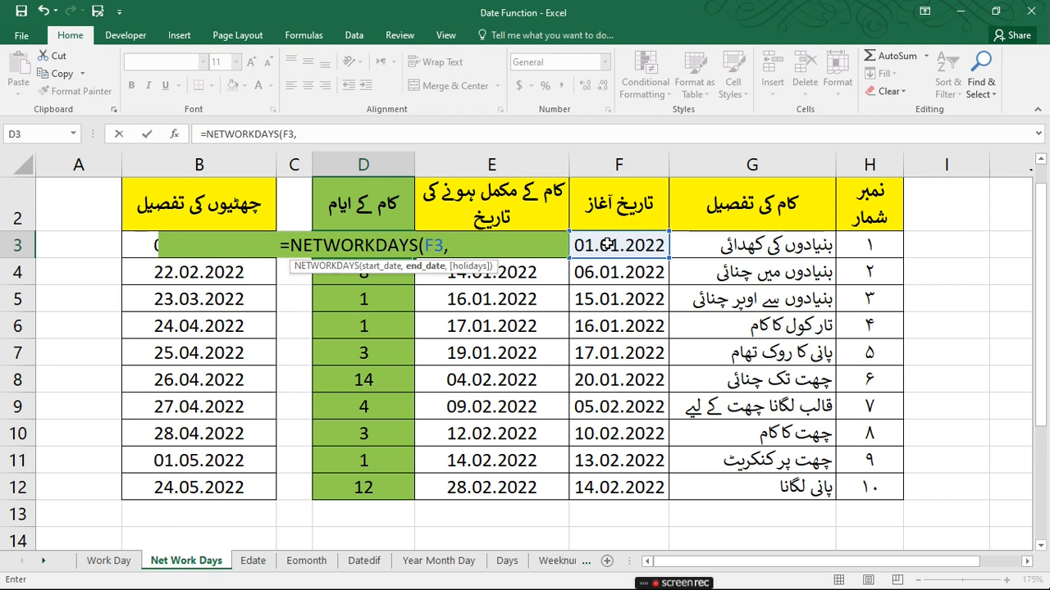
pyautogui.press('Right')
pyautogui.press('Down')
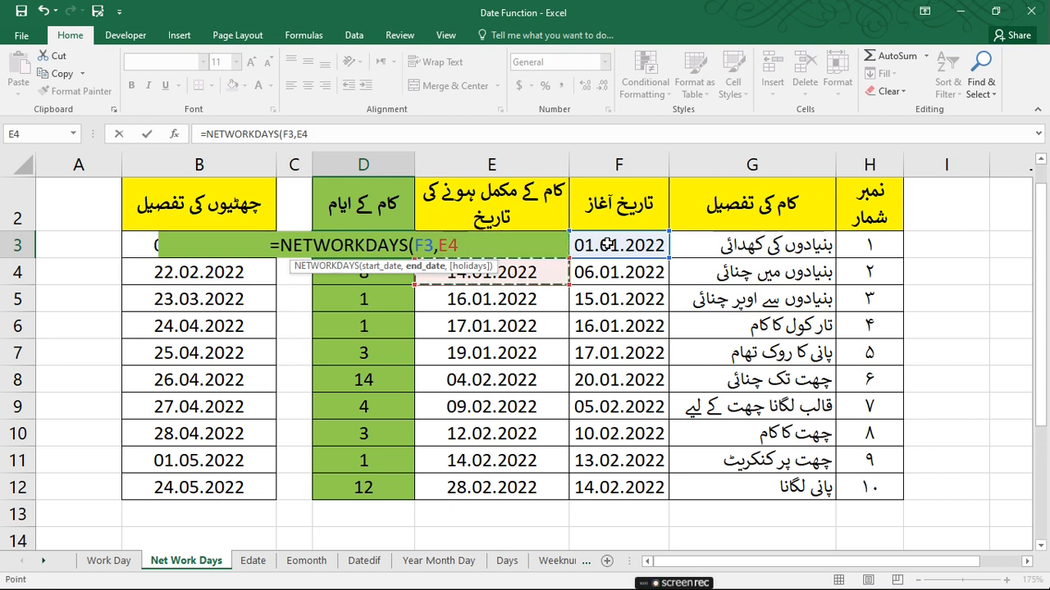
pyautogui.press('Up')
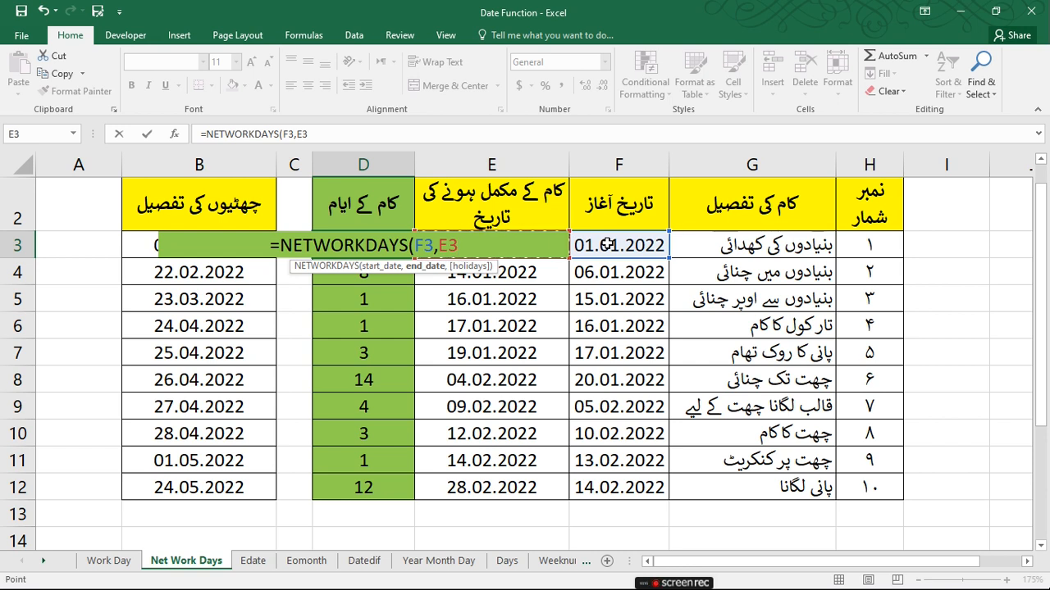
# - Complete D3's NETWORKDAYS formula with the absolute holiday range $B$3:$B$12 and fill it down through D12
pyautogui.write(',')
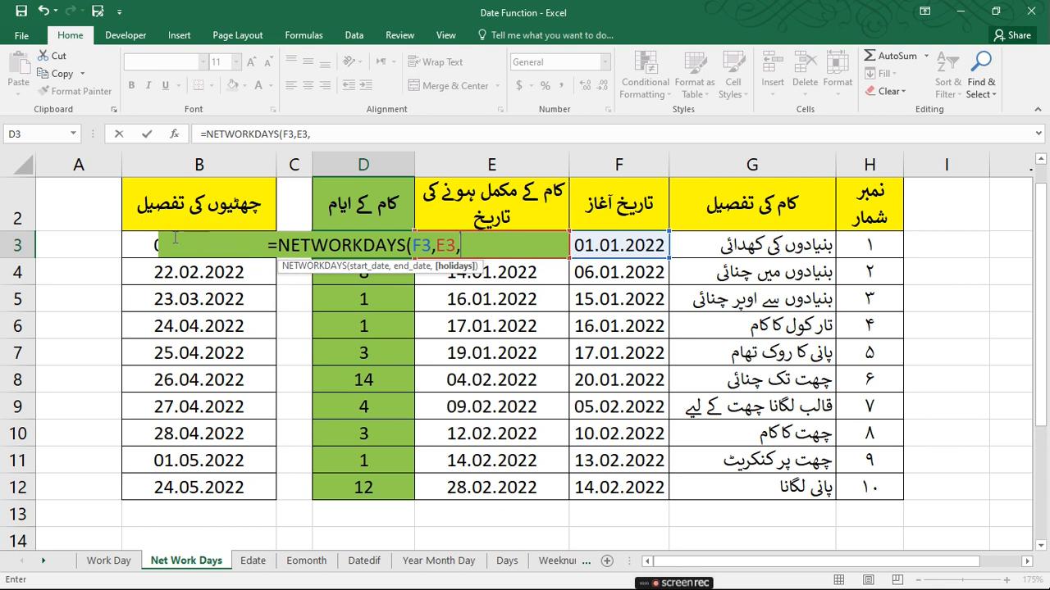
pyautogui.moveTo(143, 242); pyautogui.dragTo(137, 486)
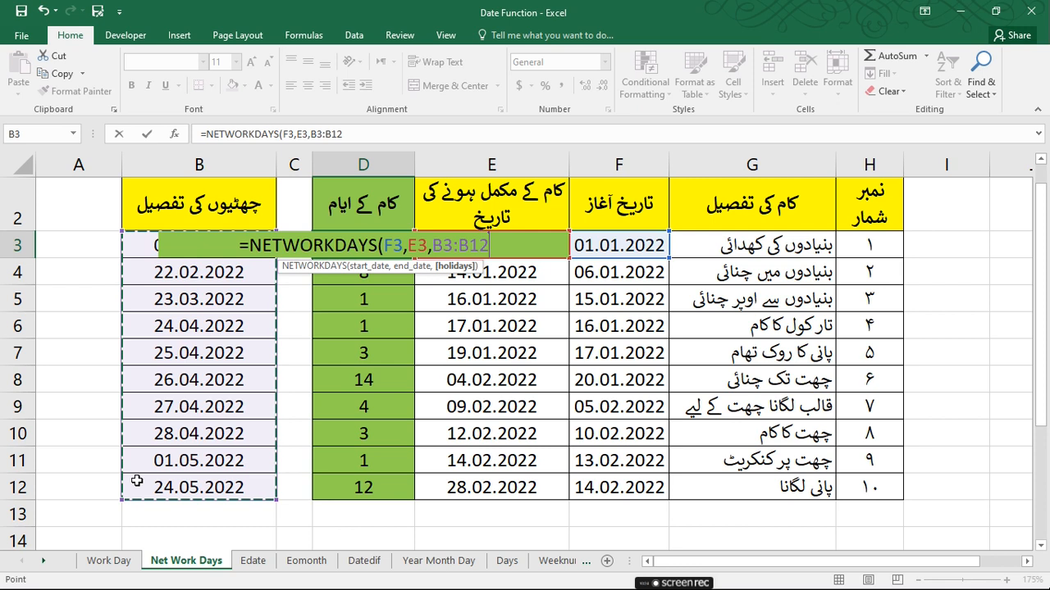
pyautogui.press('F4')
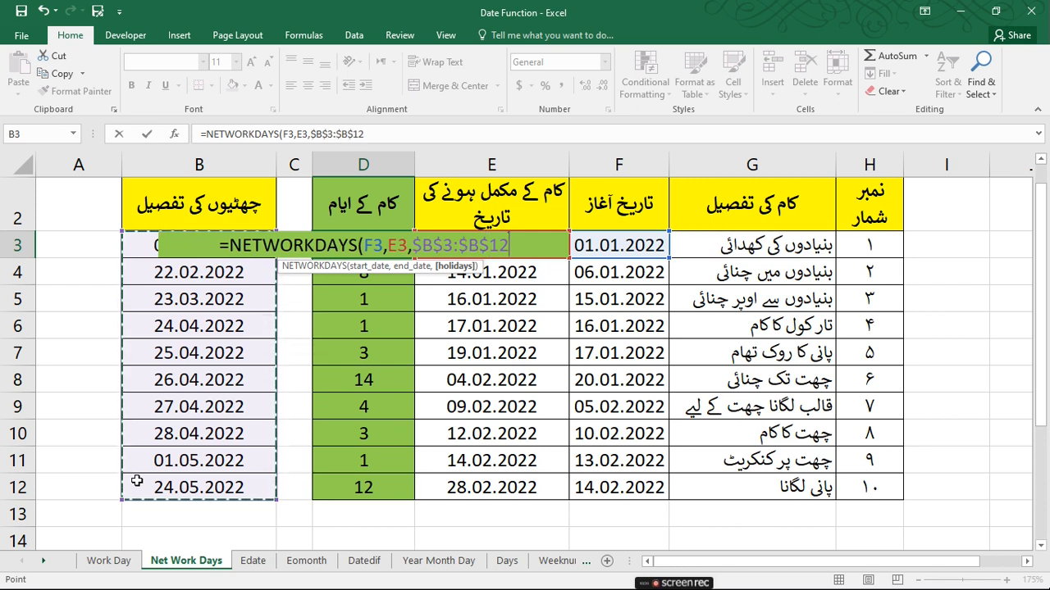
pyautogui.press('Return')
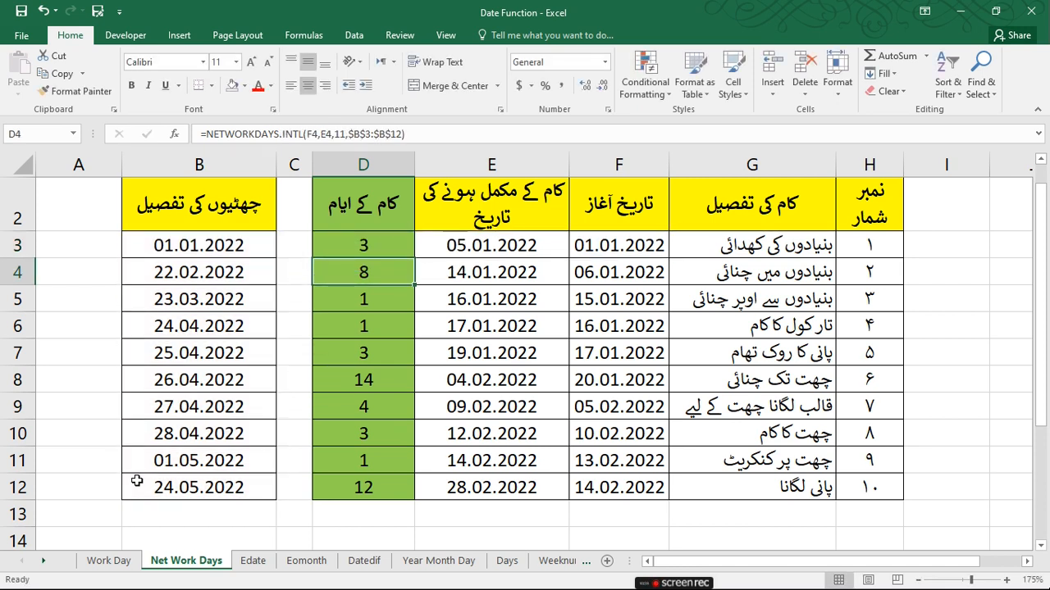
pyautogui.click(364, 244)
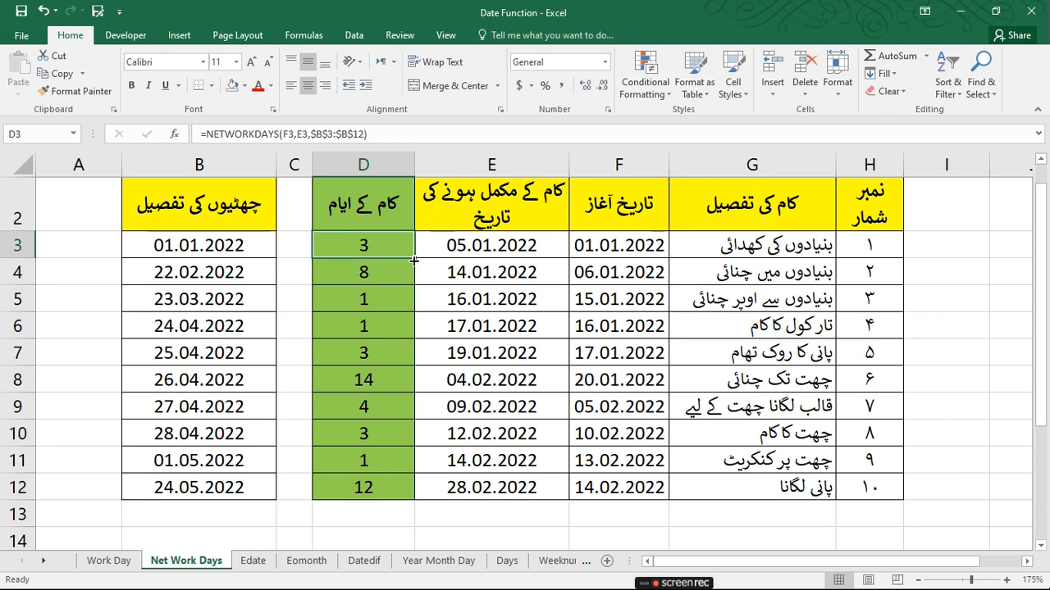
pyautogui.moveTo(415, 259); pyautogui.dragTo(395, 490)
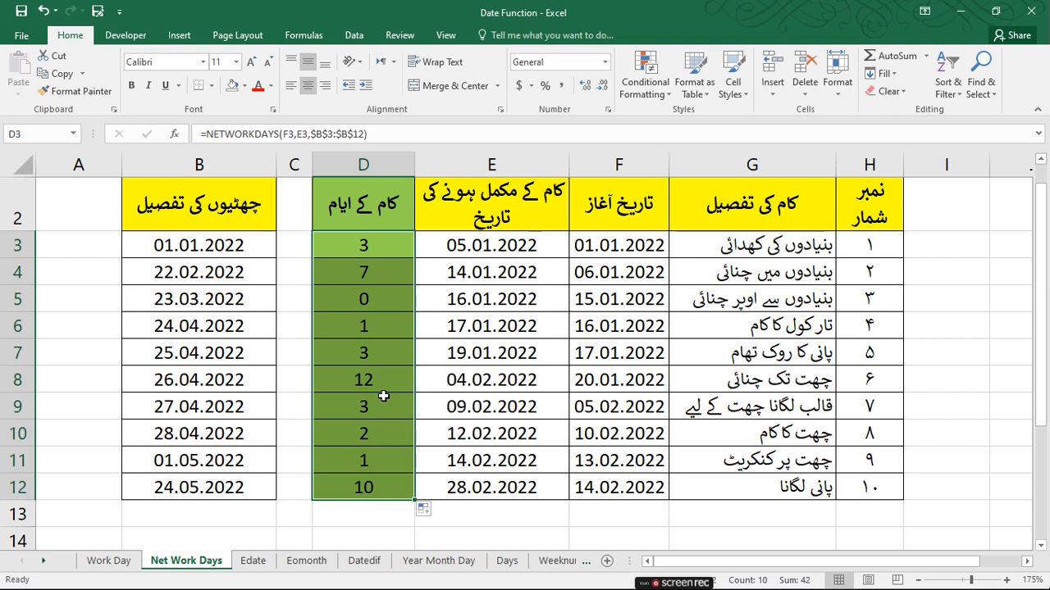
# - Begin a NETWORKDAYS.INTL formula in D3 with F3 as the start date and E3 as the end date
pyautogui.press('Up')
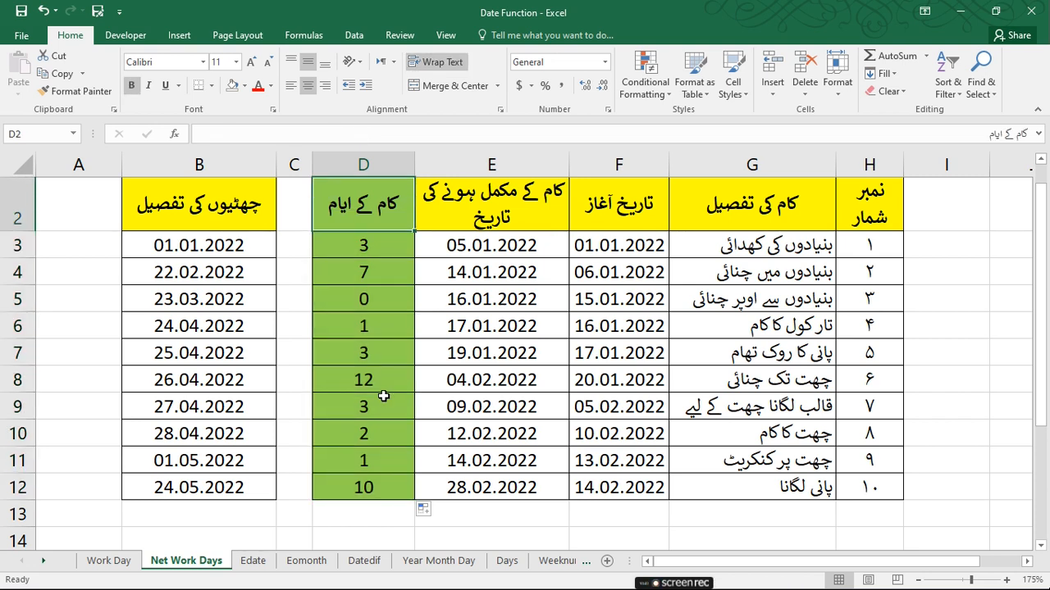
pyautogui.scroll(1, 383, 396)
pyautogui.press('Down')
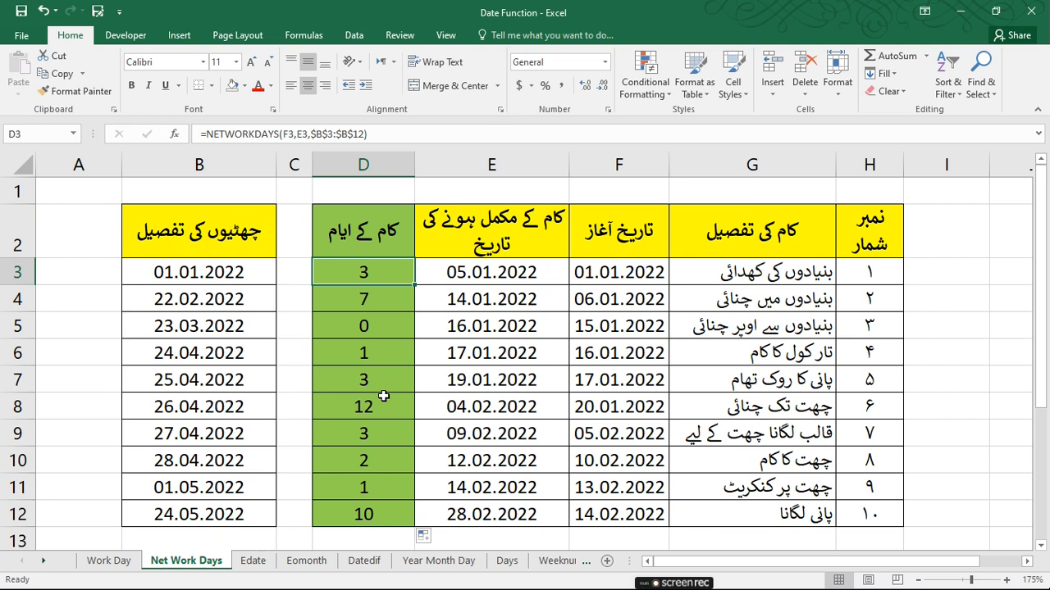
pyautogui.write('net')
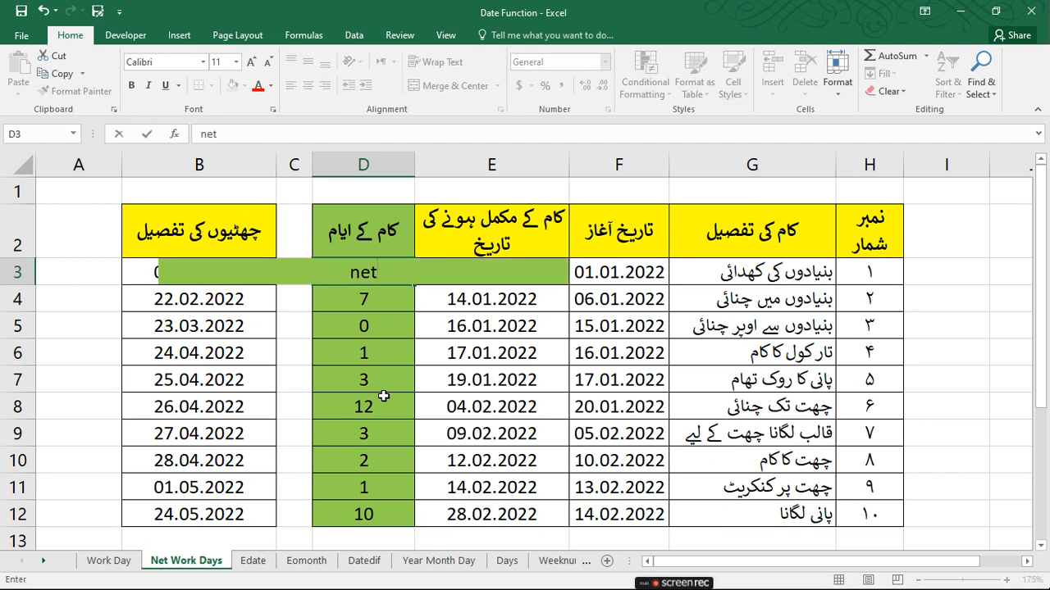
pyautogui.press('Escape')
pyautogui.write('=')
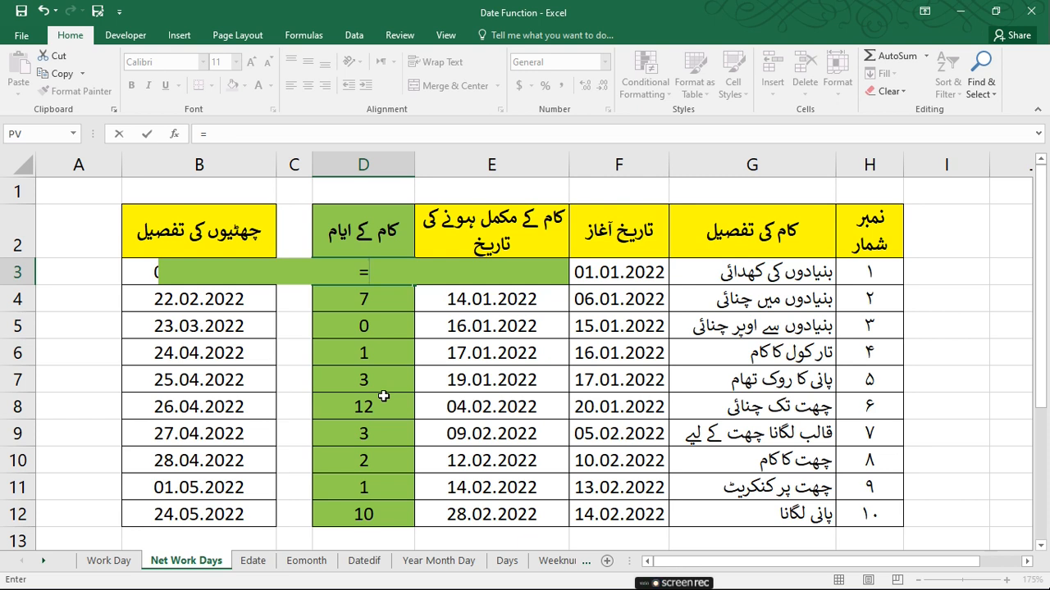
pyautogui.write('networ')
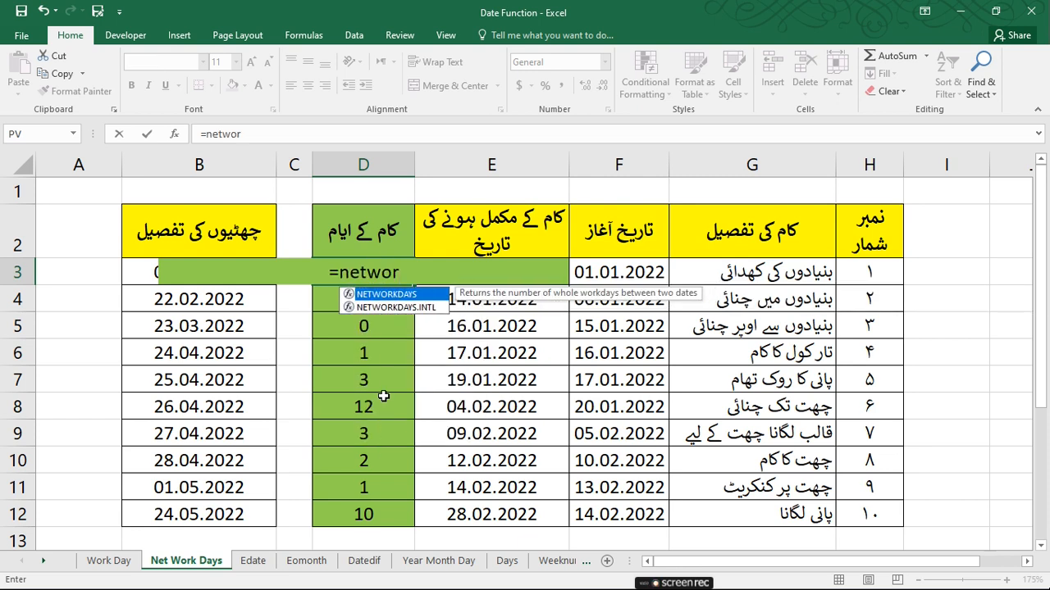
pyautogui.press('Down')
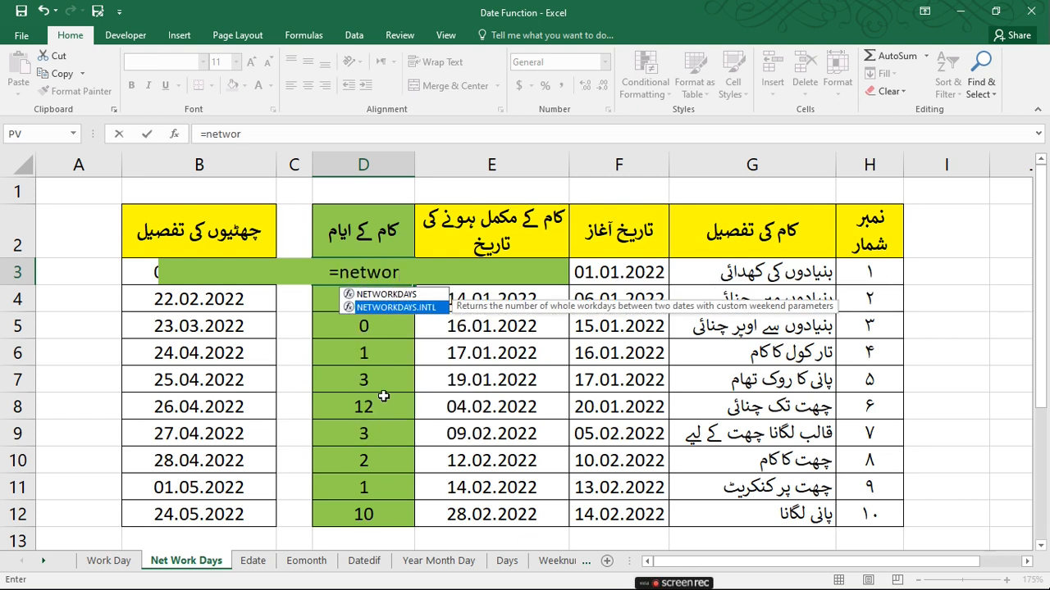
pyautogui.press('Tab')
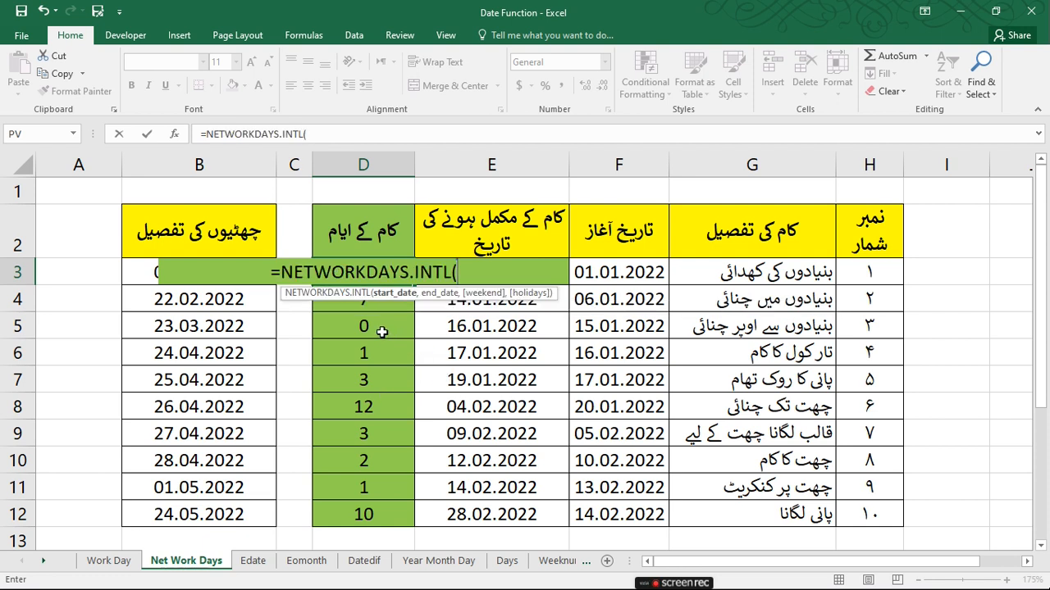
pyautogui.click(596, 274)
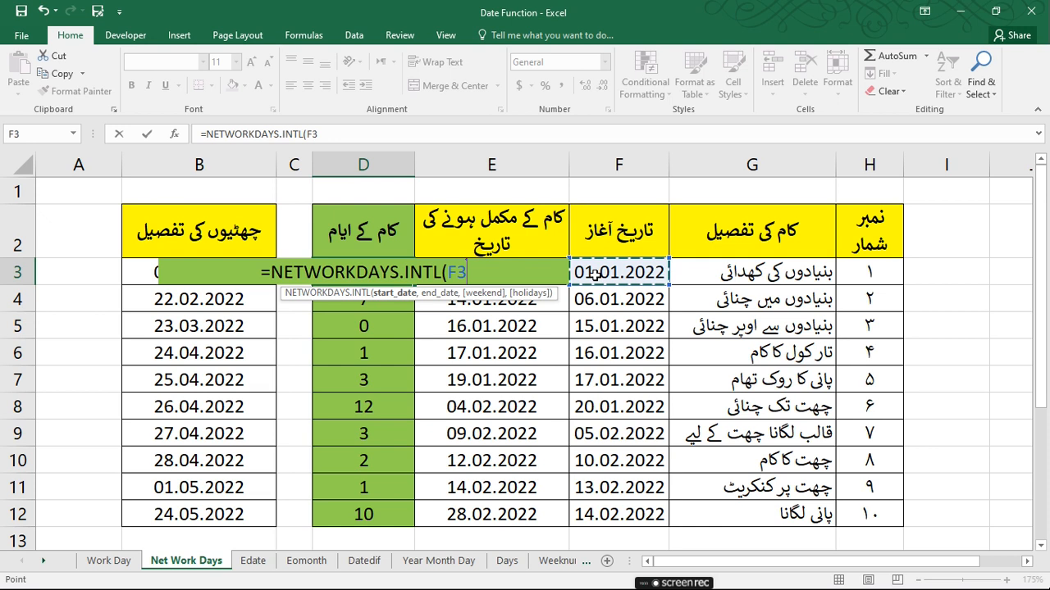
pyautogui.write(',')
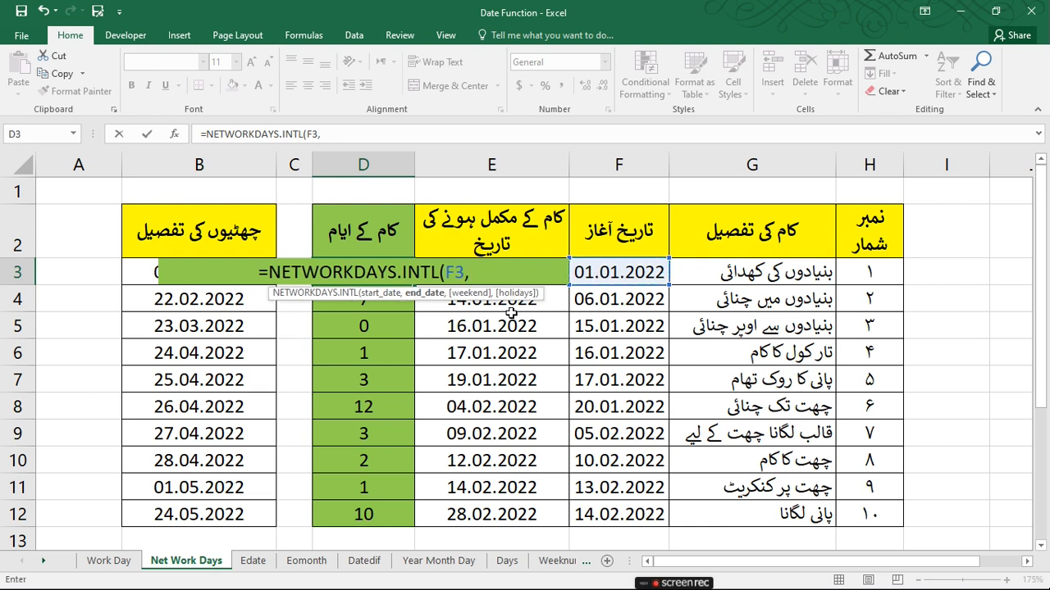
pyautogui.press('Right')
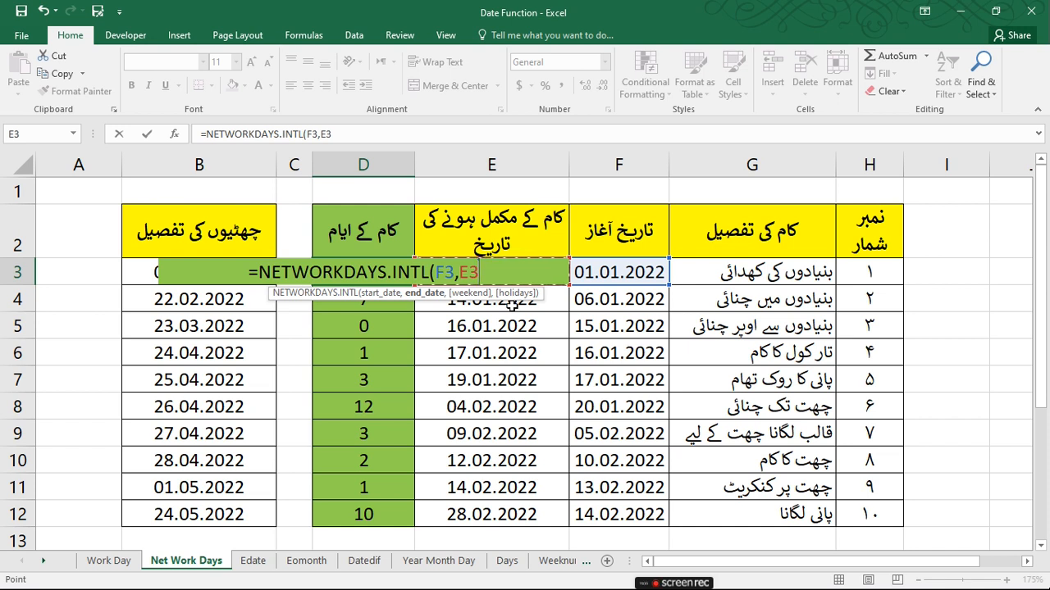
# - Complete D3's NETWORKDAYS.INTL formula with weekend option 11 (Sunday only) and absolute holidays $B$3:$B$12, and fill it down through D12
pyautogui.write(',')
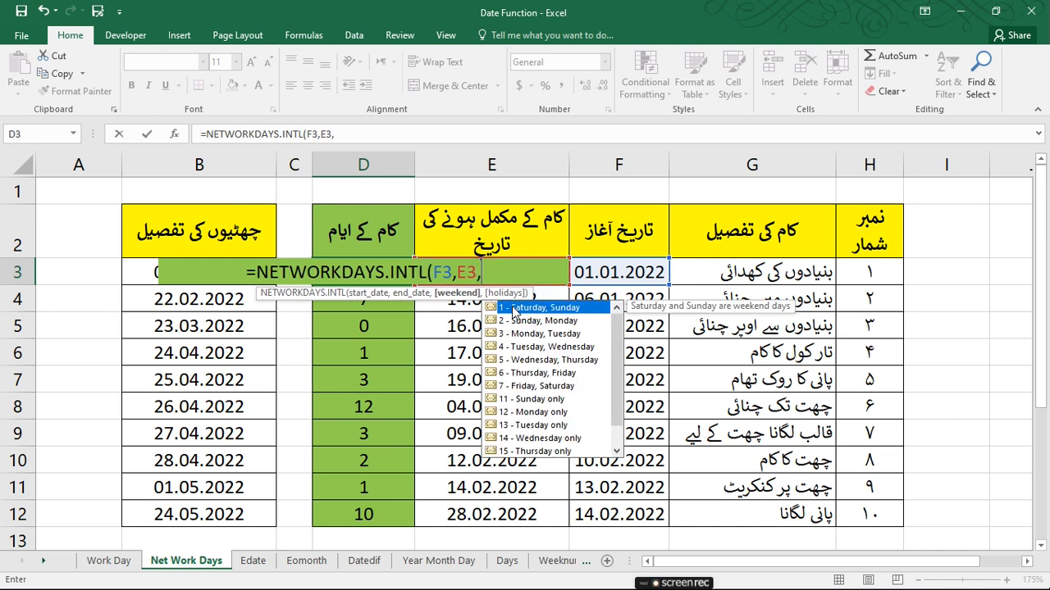
pyautogui.doubleClick(516, 399)
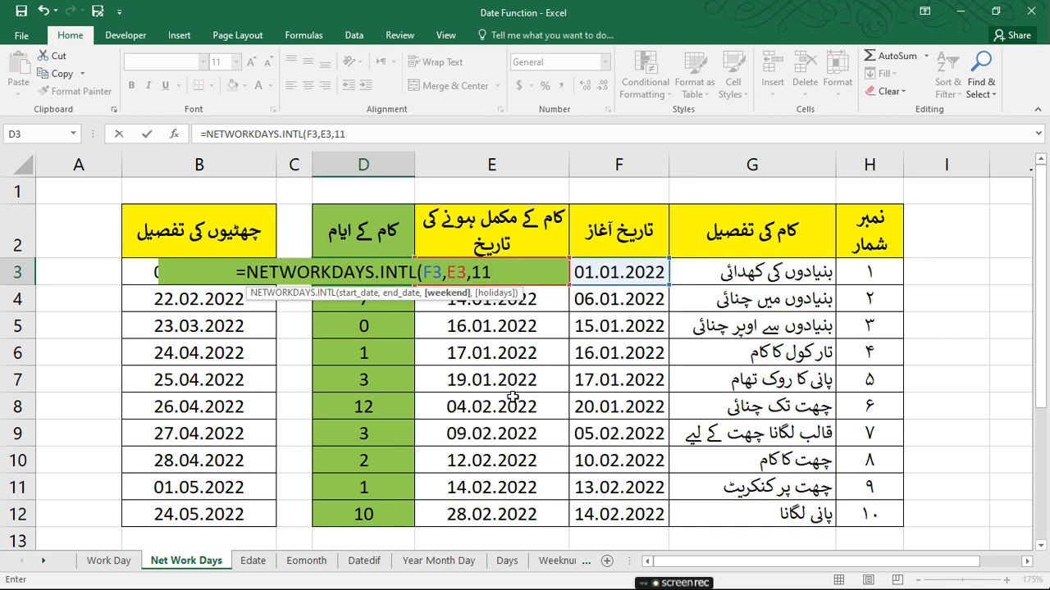
pyautogui.write(',')
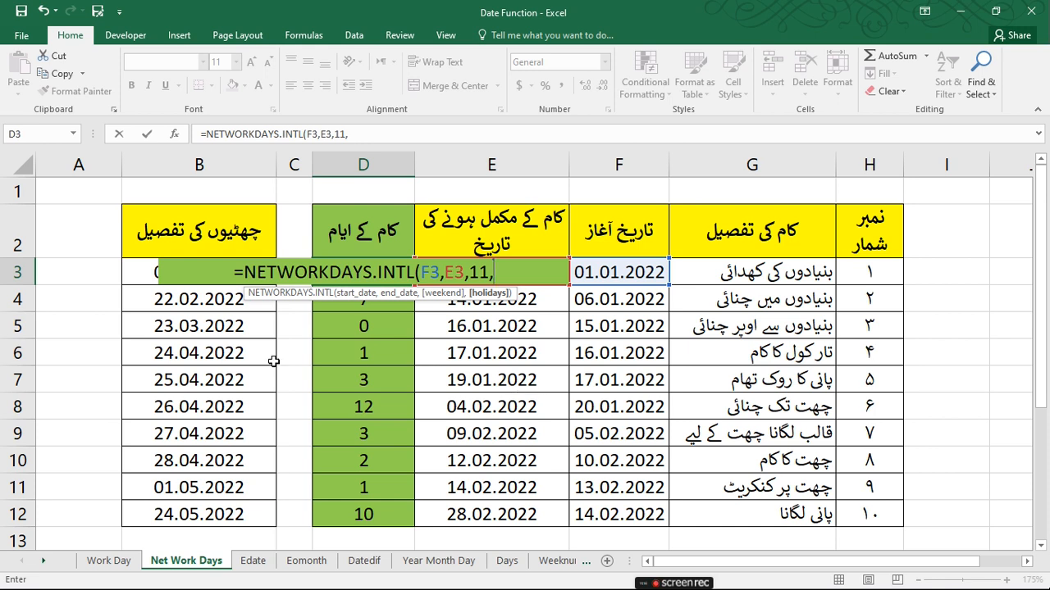
pyautogui.moveTo(134, 283); pyautogui.dragTo(147, 508)
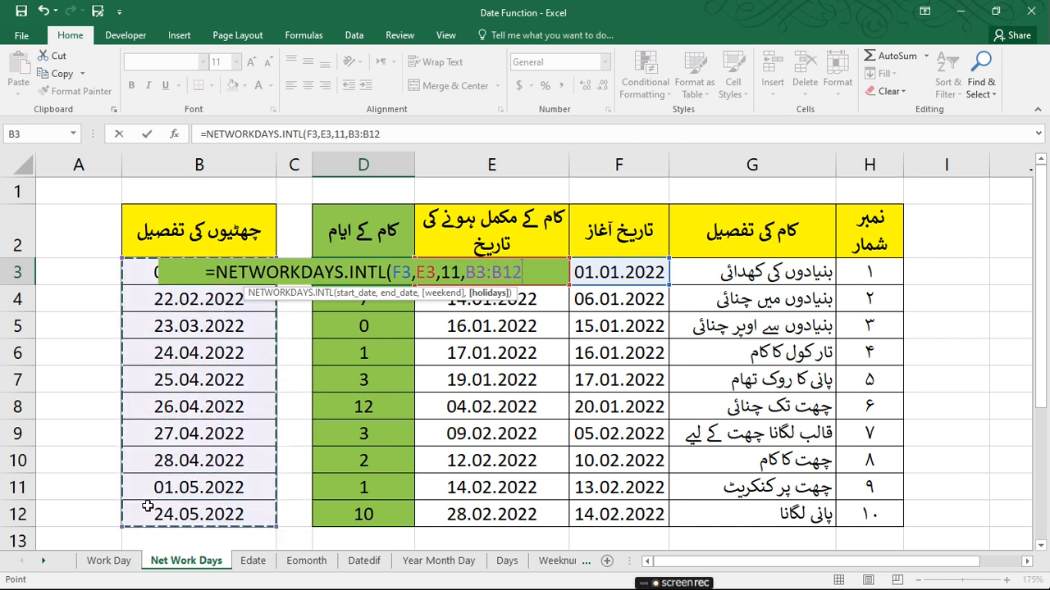
pyautogui.press('F4')
pyautogui.write(')')
pyautogui.press('Return')
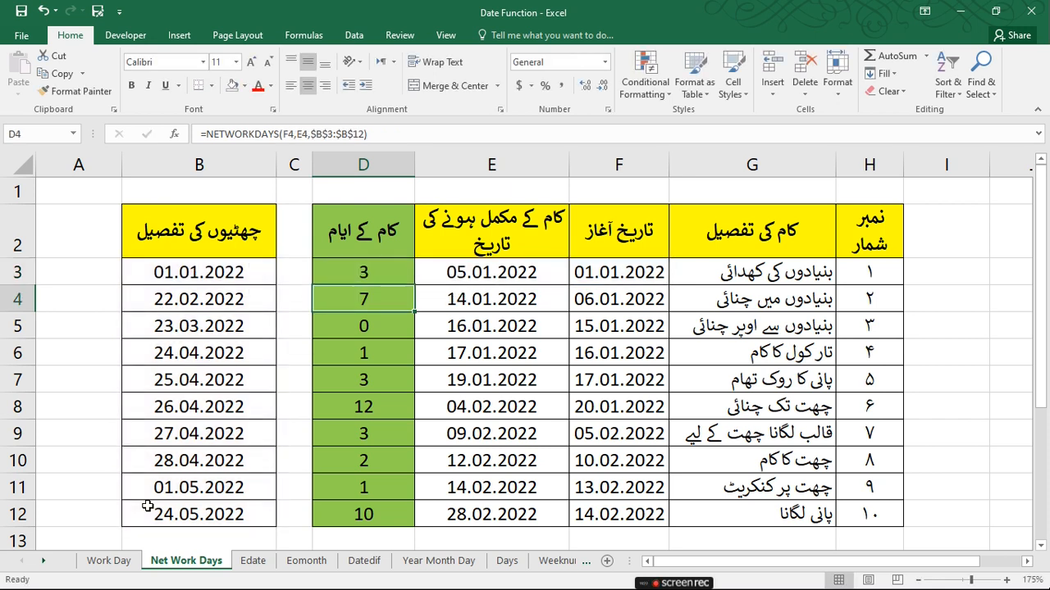
pyautogui.click(379, 277)
pyautogui.moveTo(412, 286); pyautogui.dragTo(398, 517)
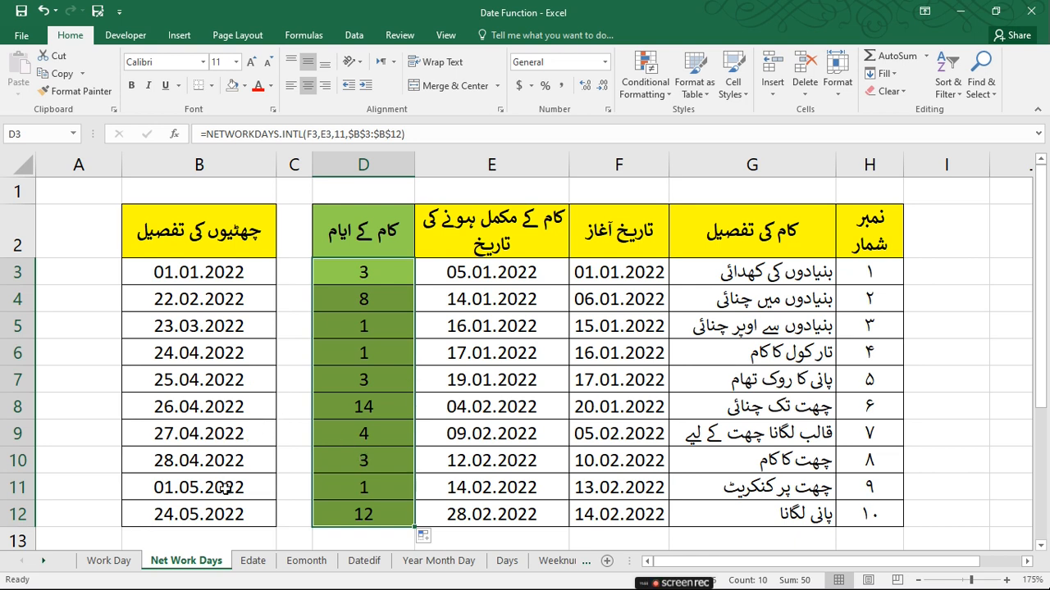
# - Open the Edate sheet and examine the policy issue dates in C5 and C4
pyautogui.click(251, 561)
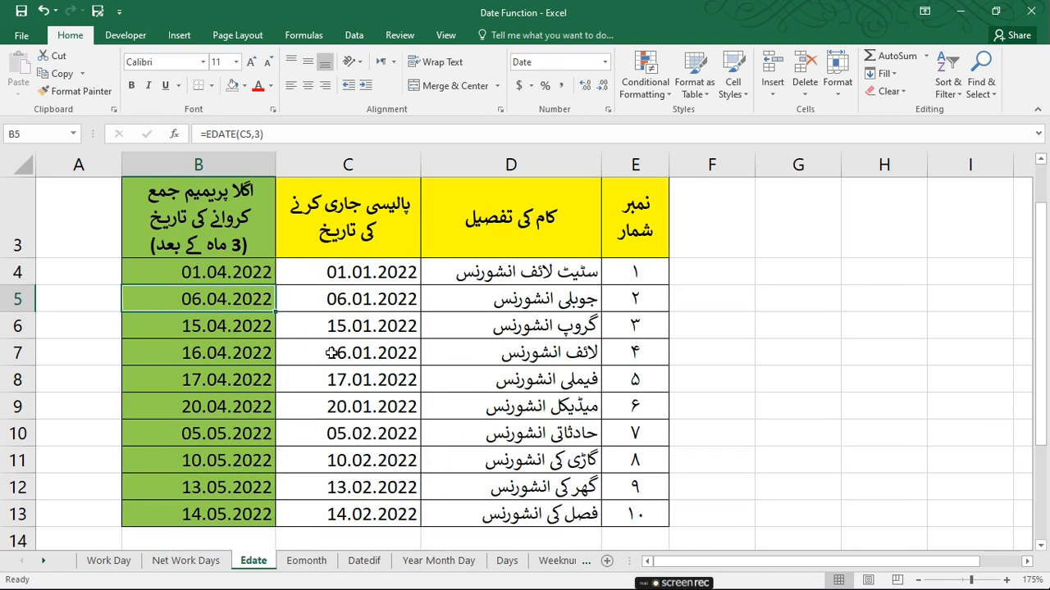
pyautogui.click(335, 290)
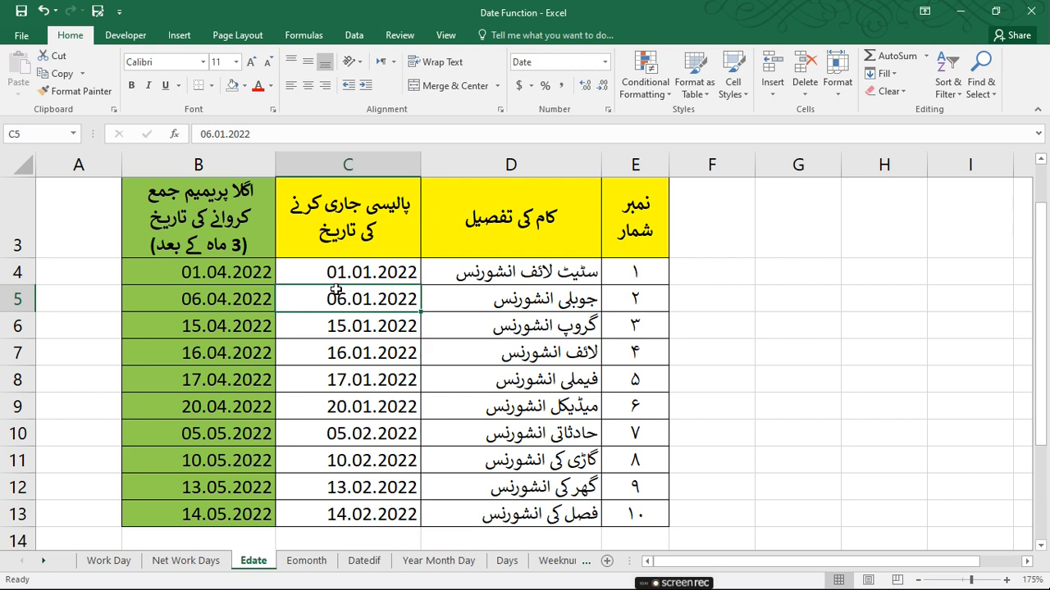
pyautogui.click(387, 275)
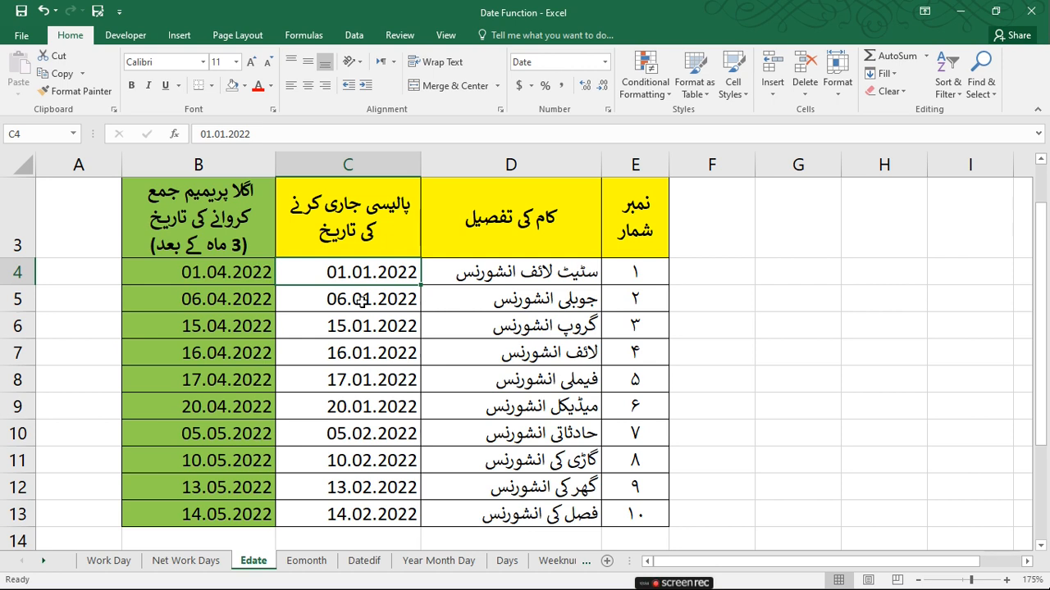
# - Examine the policy issue dates in column C of the Edate sheet
pyautogui.press('Down')
pyautogui.press('Down')
pyautogui.press('Down')
pyautogui.press('Down')
pyautogui.press('Down')
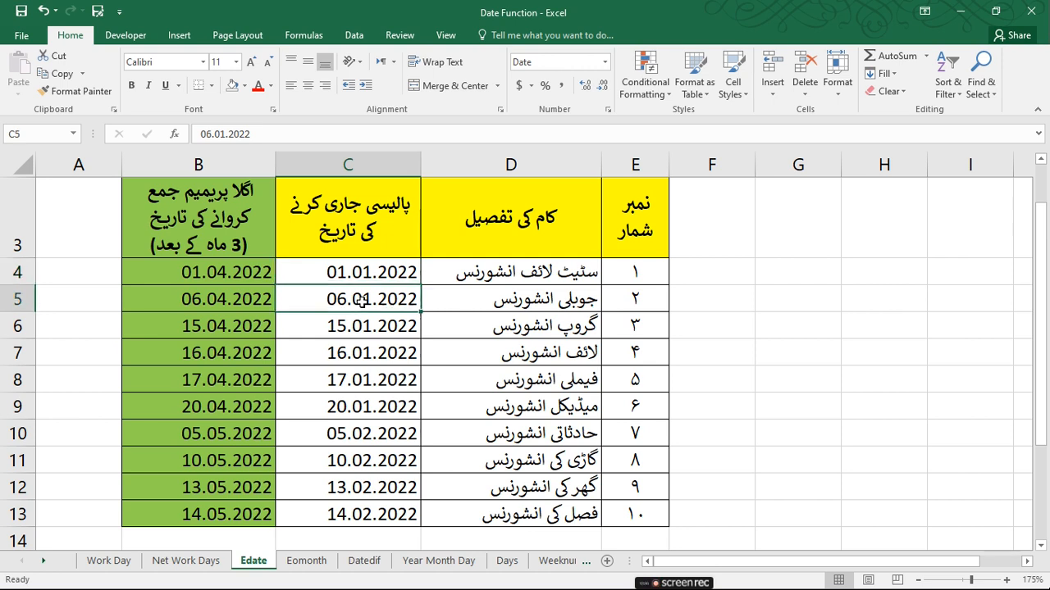
pyautogui.press('Up')
pyautogui.press('Up')
pyautogui.press('Up')
pyautogui.press('Up')
pyautogui.press('Up')
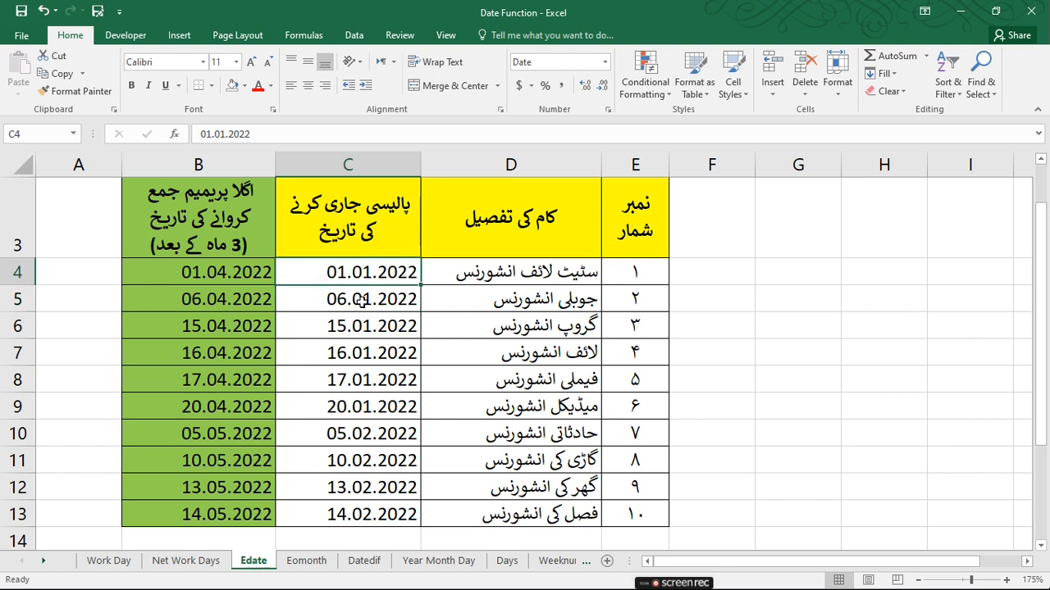
pyautogui.press('Down')
pyautogui.press('Down')
pyautogui.press('Up')
pyautogui.press('Up')
pyautogui.press('Up')
pyautogui.press('Down')
# - Enter an EDATE formula in B4 that adds 3 months to the policy issue date in C4
pyautogui.press('Left')
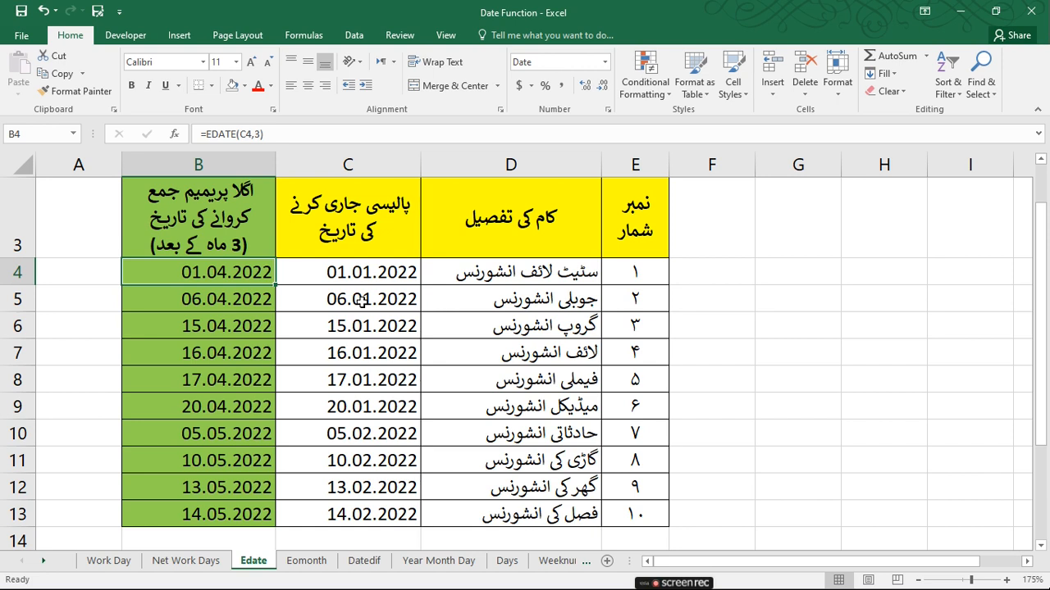
pyautogui.write('=')
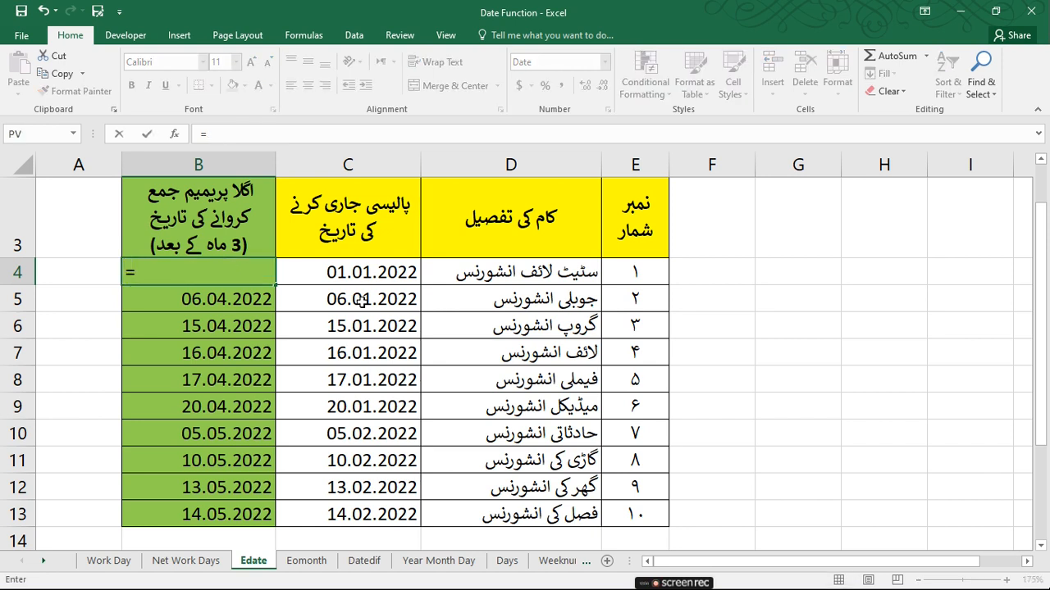
pyautogui.write('edate')
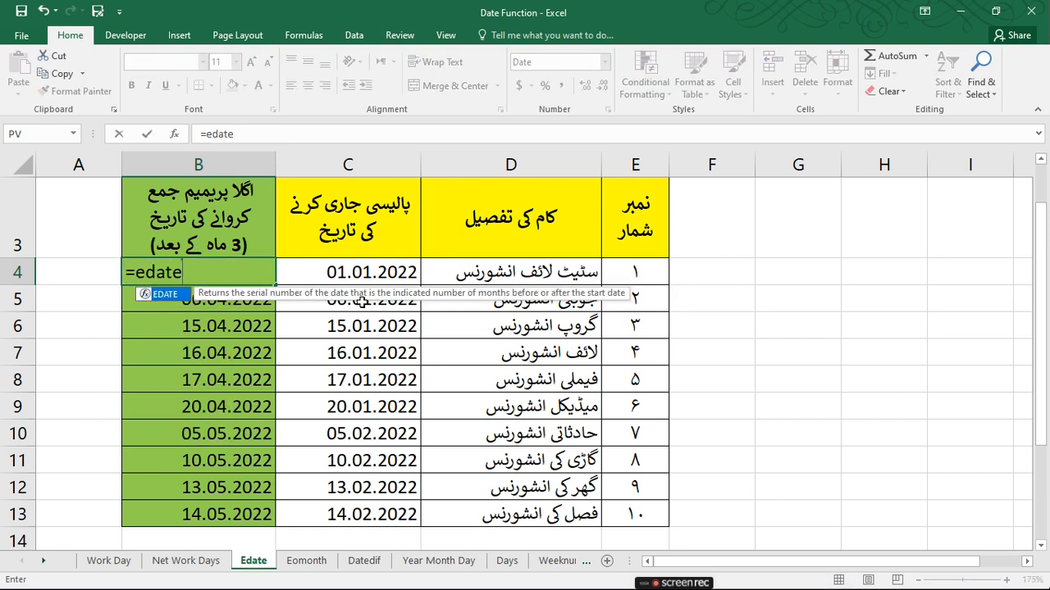
pyautogui.press('Tab')
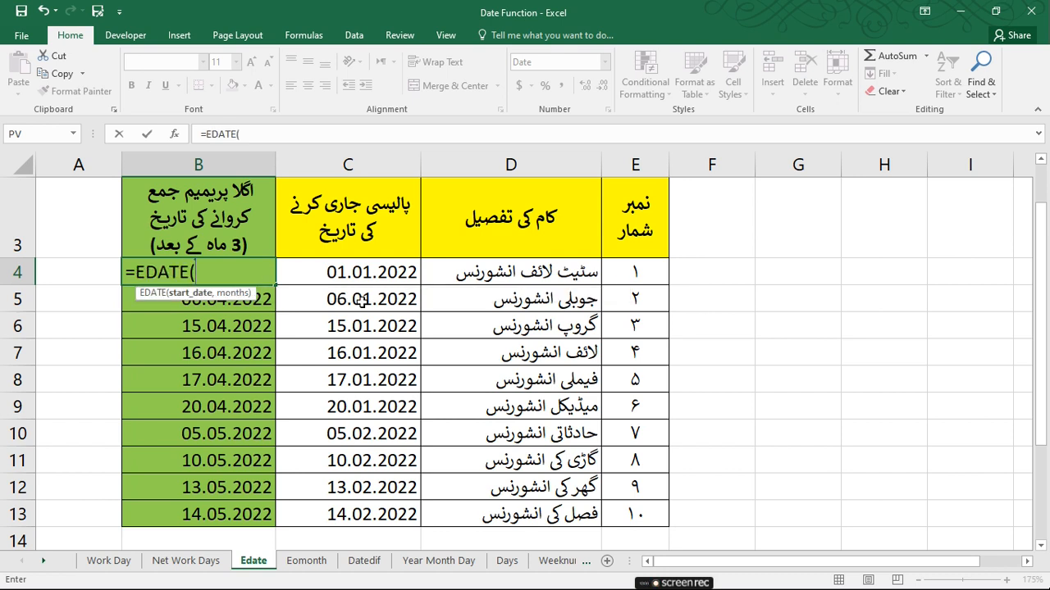
pyautogui.click(383, 272)
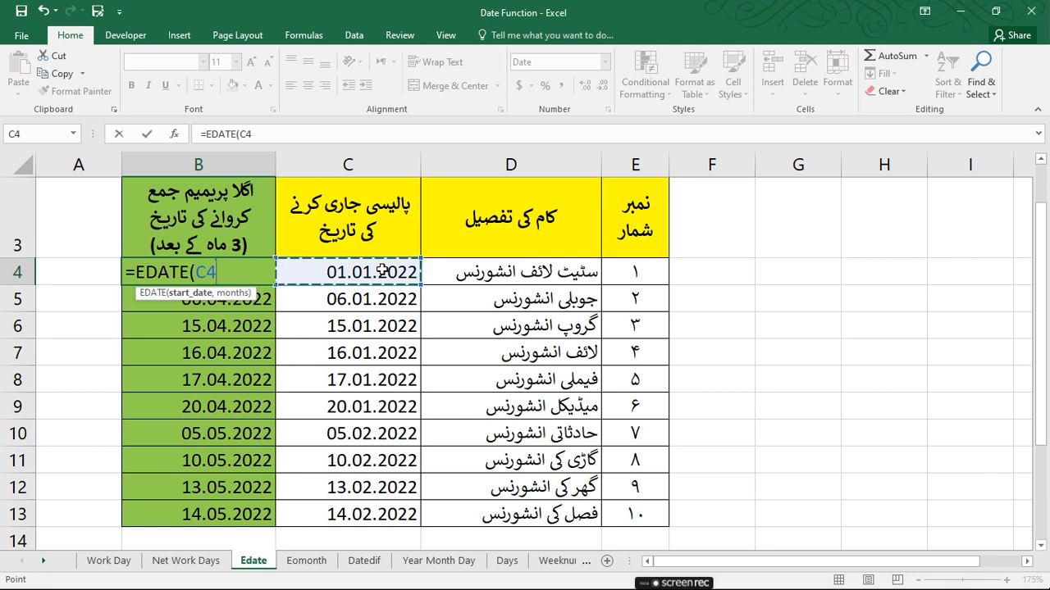
pyautogui.write(',')
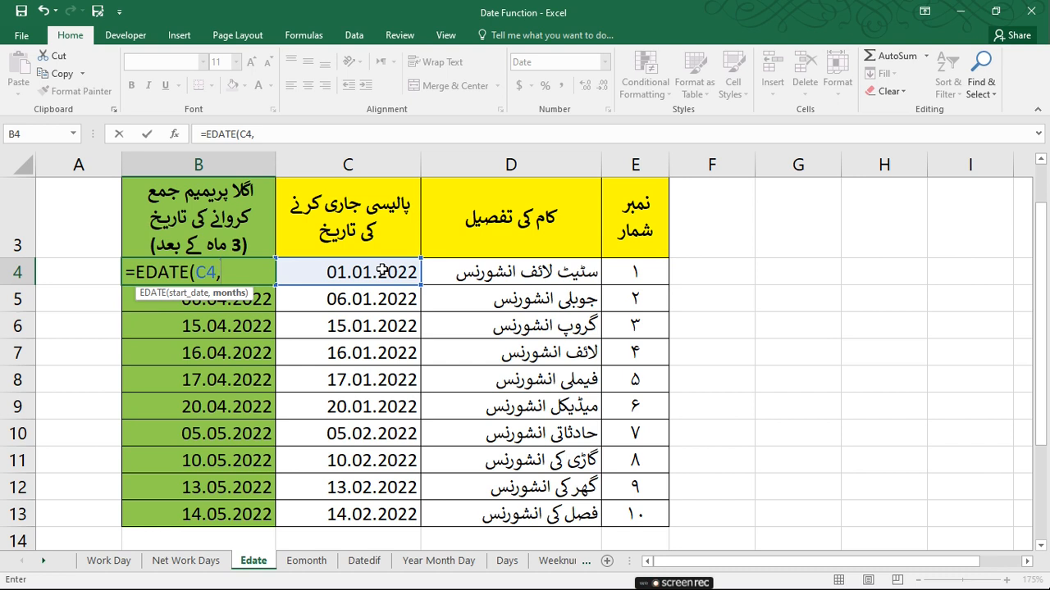
pyautogui.write('3)')
pyautogui.press('Return')
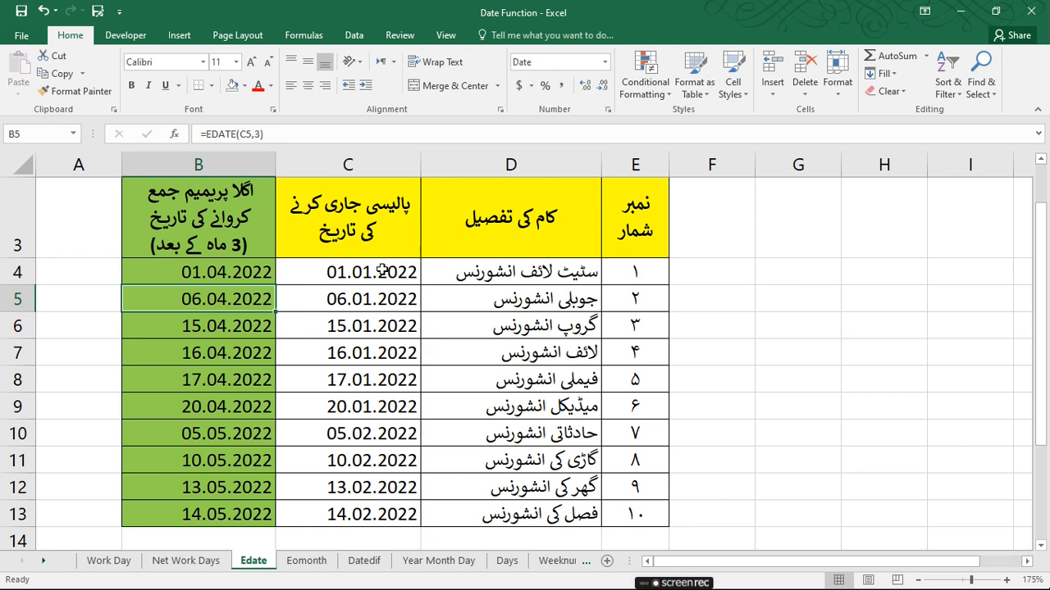
# - Change the months argument of B4's EDATE formula to -3
pyautogui.press('Up')
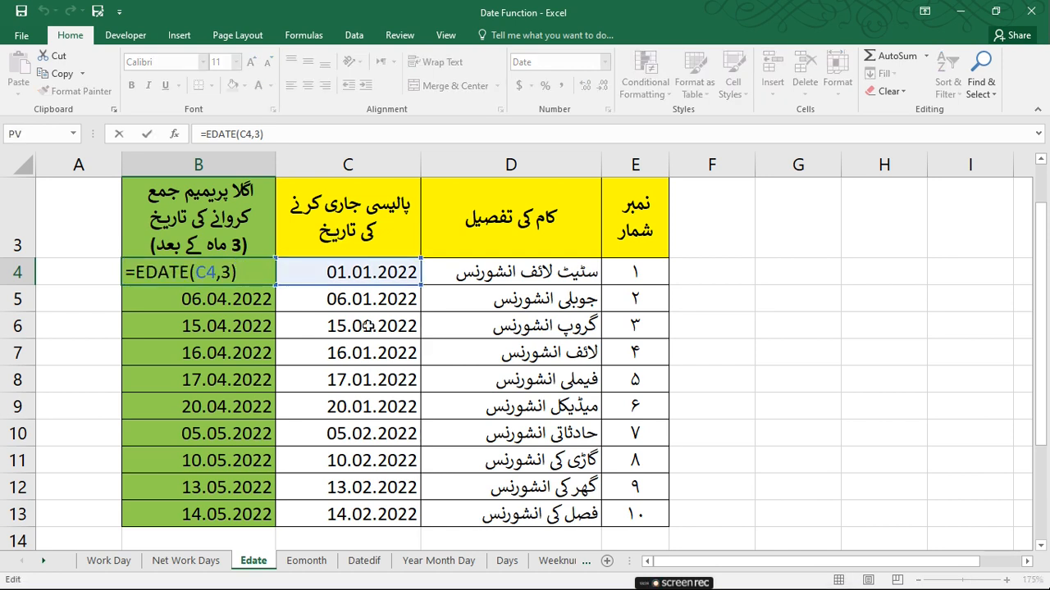
pyautogui.press('Left')
pyautogui.press('Left')
pyautogui.press('Left')
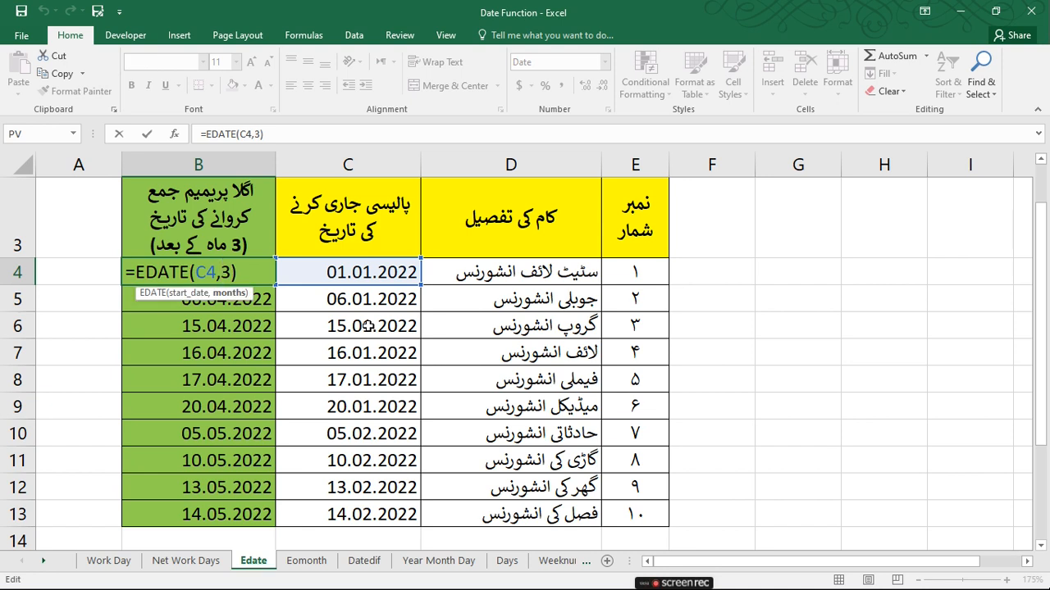
pyautogui.write('-')
pyautogui.press('Return')
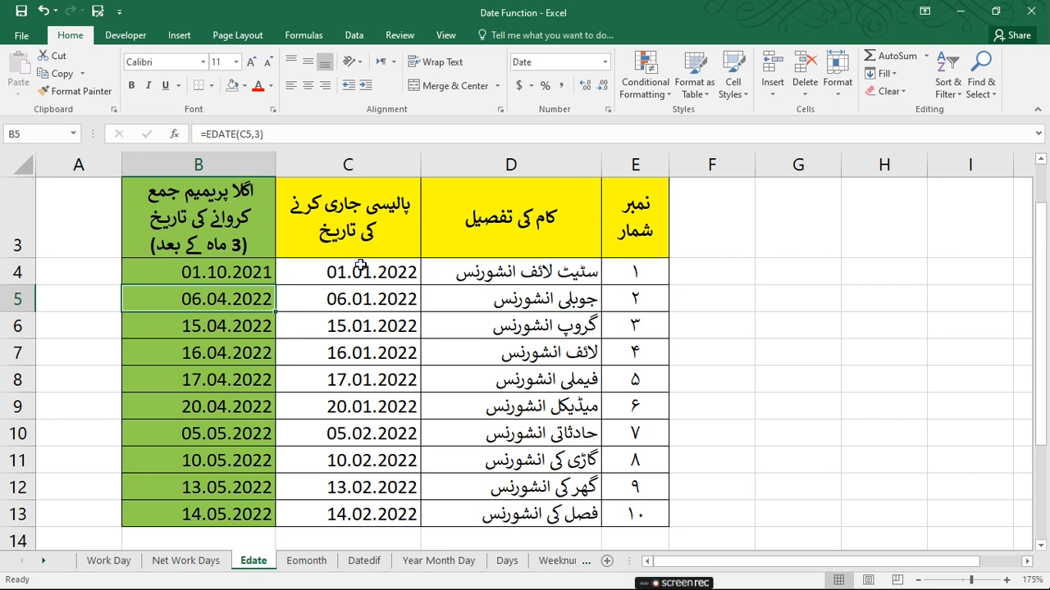
# - Set the months argument of B4's EDATE formula back to 3
pyautogui.click(245, 272)
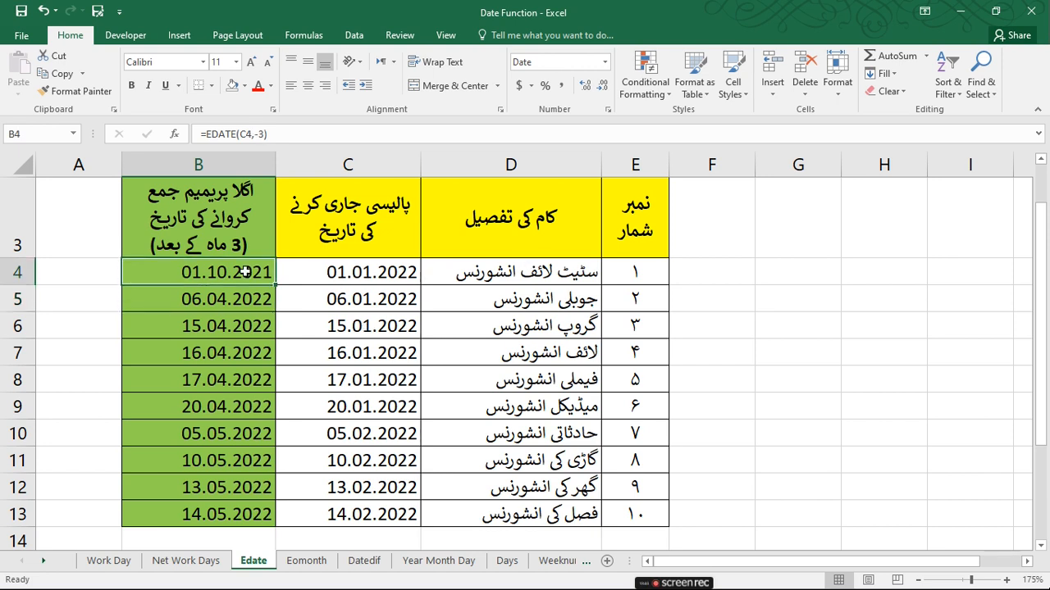
pyautogui.doubleClick(244, 272)
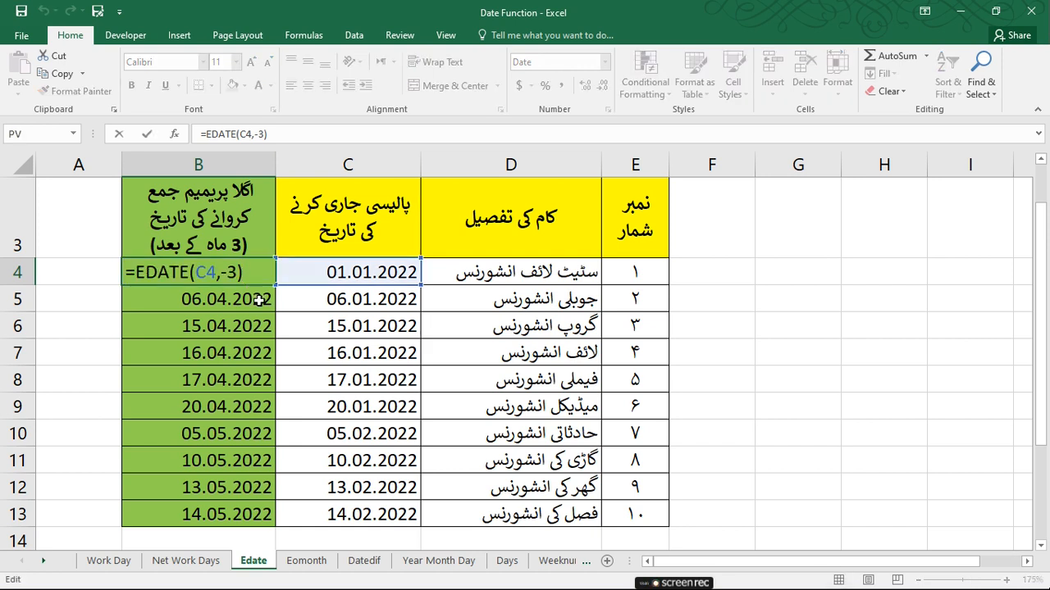
pyautogui.press('Left')
pyautogui.press('Left')
pyautogui.press('Left')
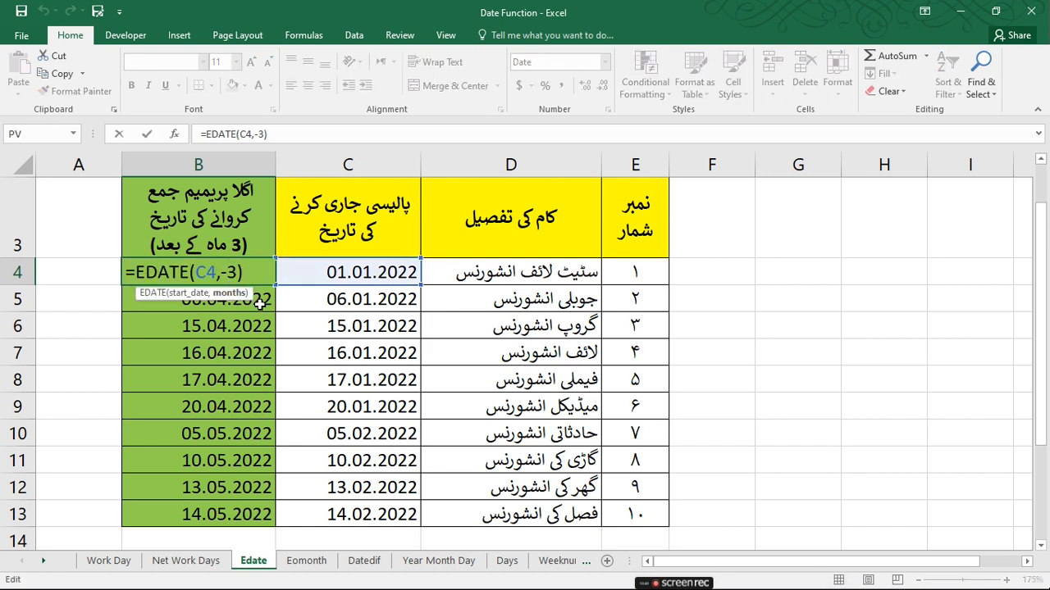
pyautogui.press('Delete')
pyautogui.press('Return')
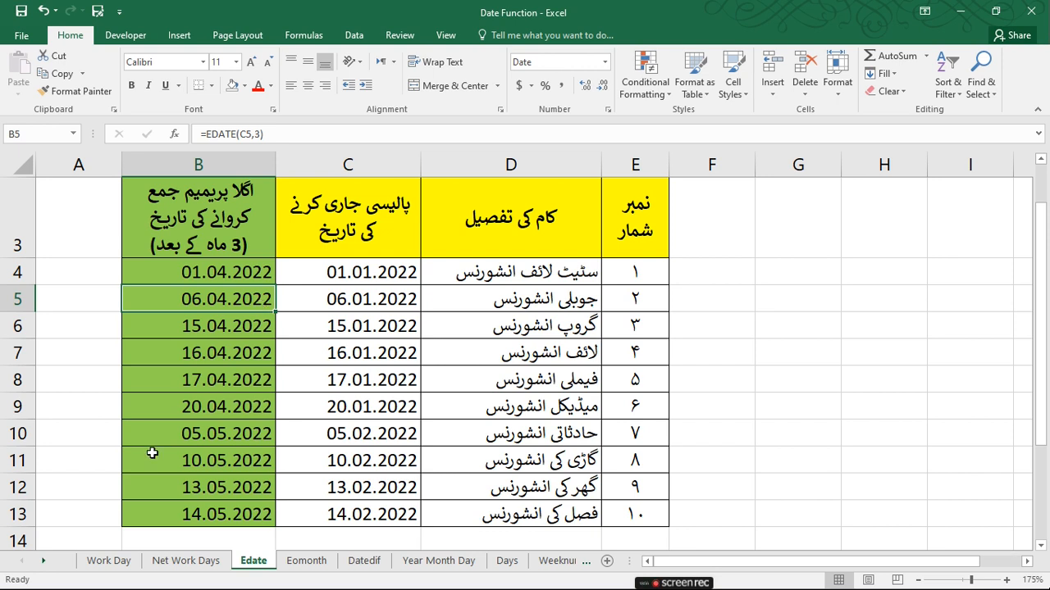
# - On the Eomonth sheet, enter an EOMONTH formula in B4 with C4 as the start date and 0 months
pyautogui.click(291, 563)
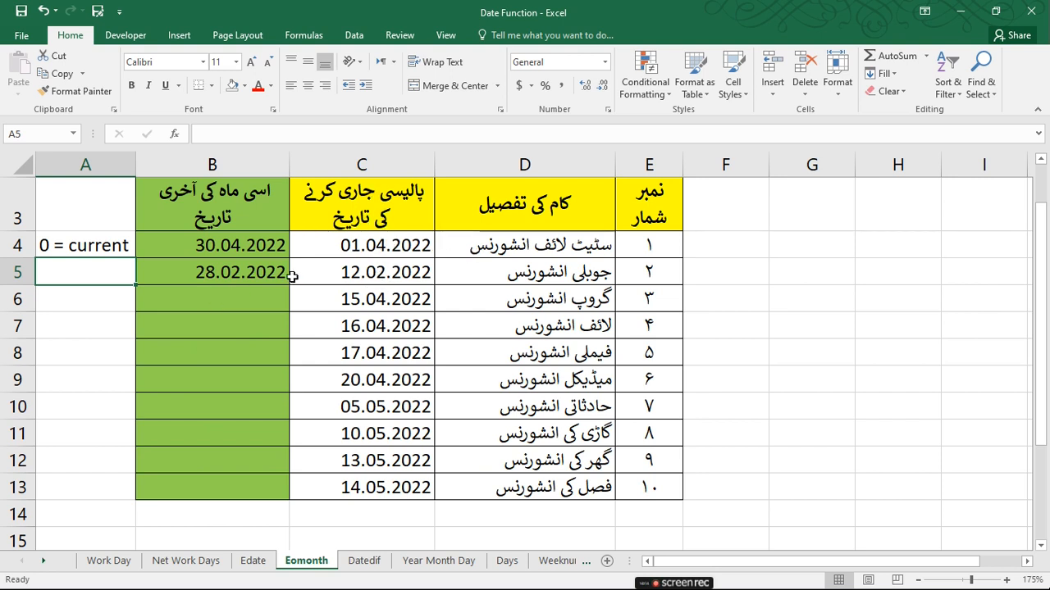
pyautogui.click(348, 254)
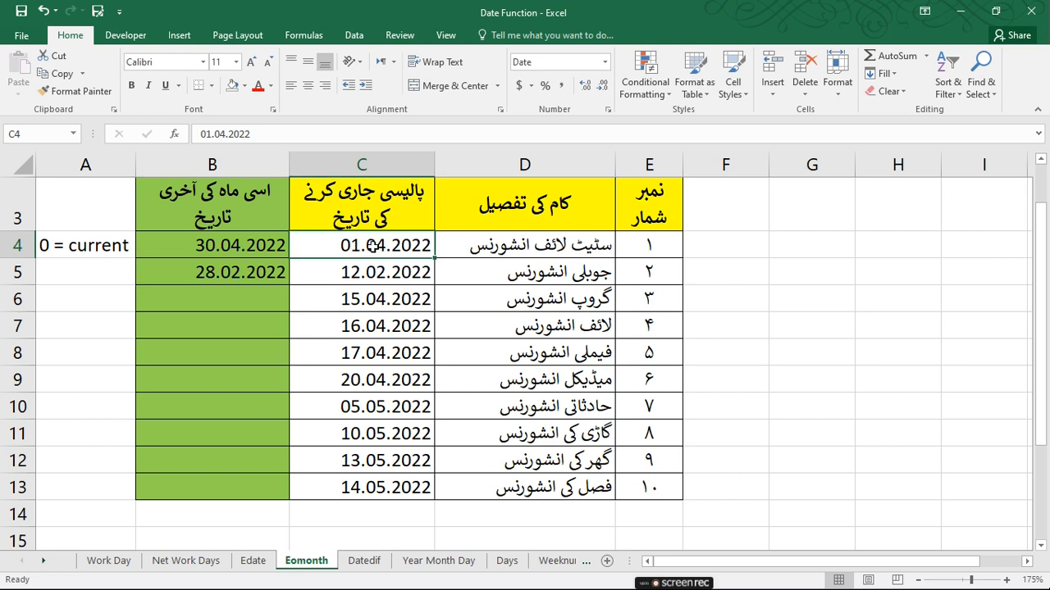
pyautogui.click(259, 250)
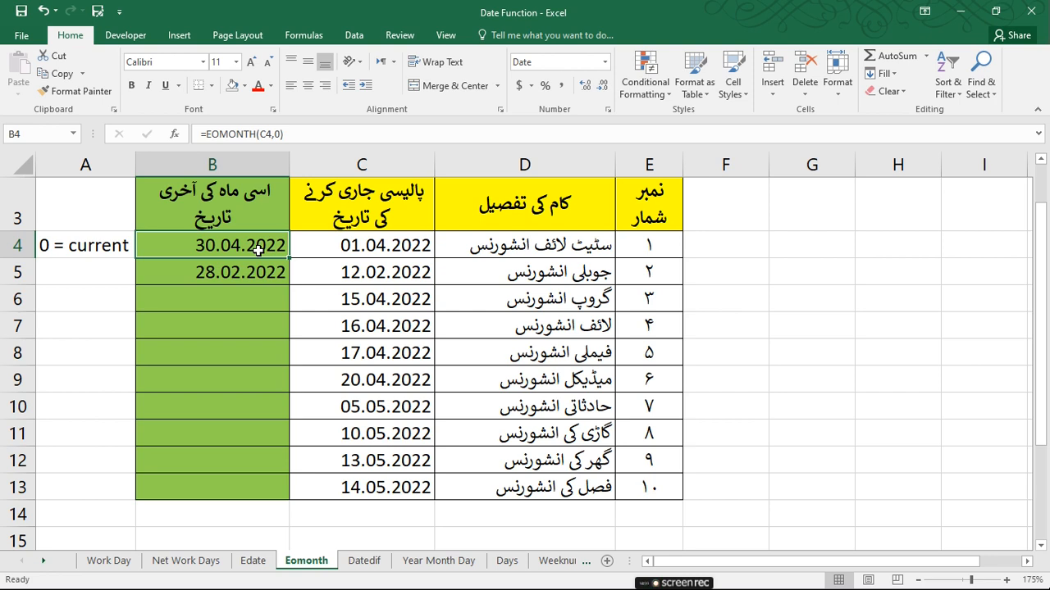
pyautogui.write('=eom')
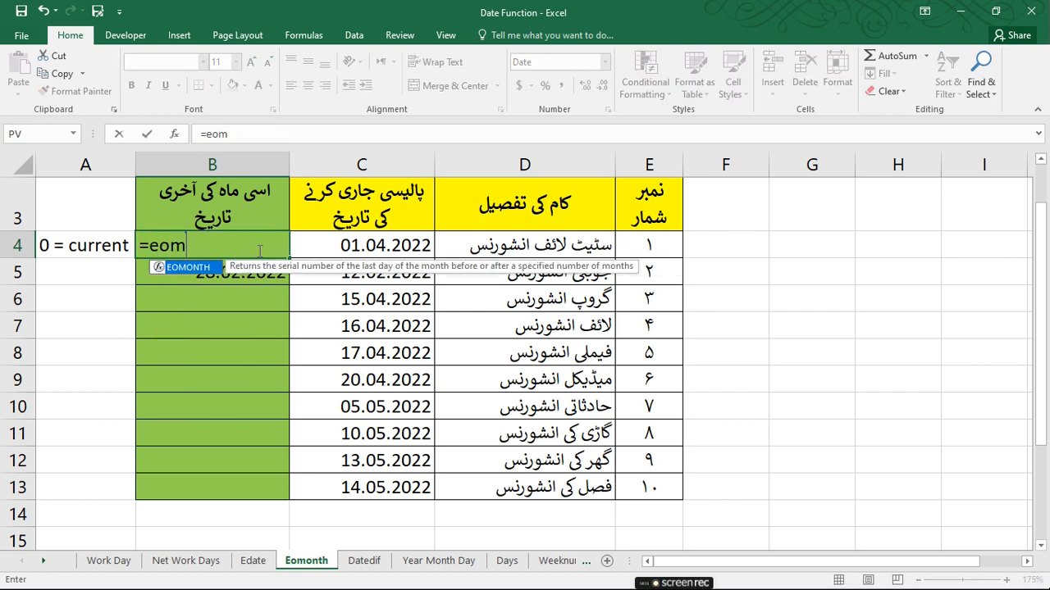
pyautogui.press('Tab')
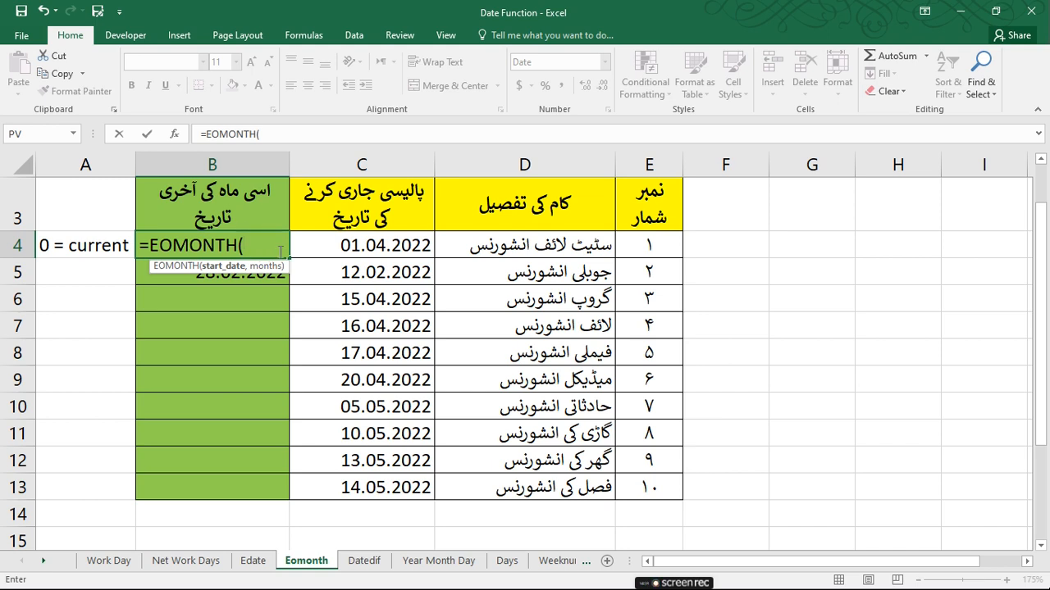
pyautogui.click(369, 246)
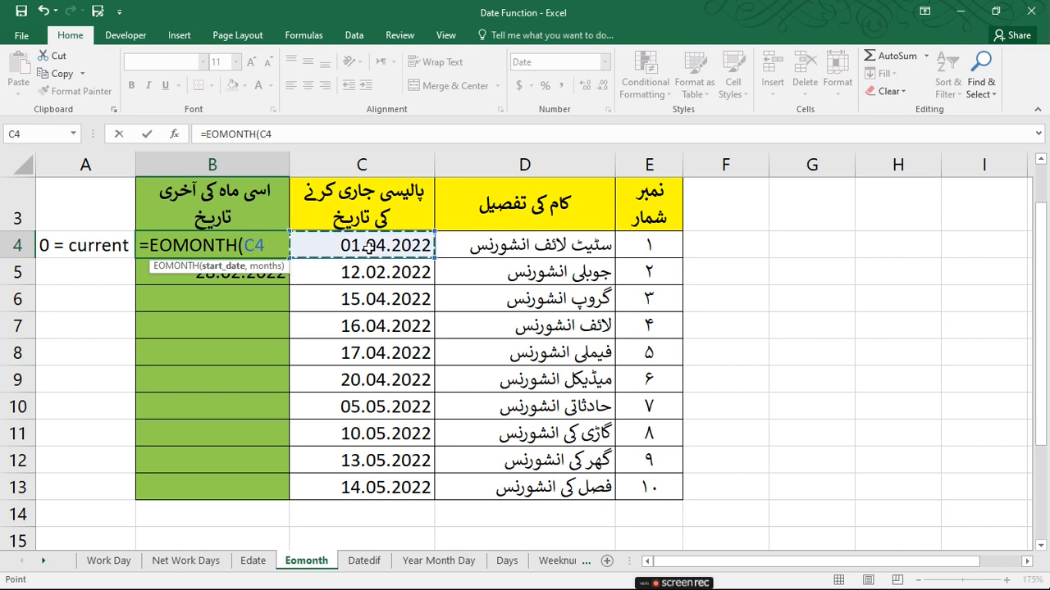
pyautogui.write(',')
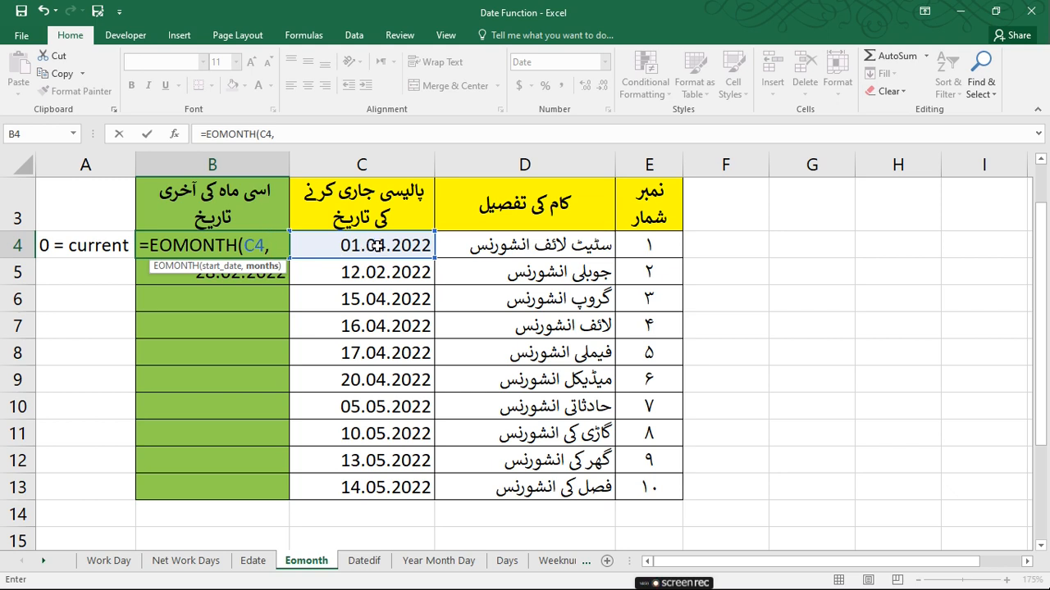
pyautogui.write('0)')
pyautogui.press('Return')
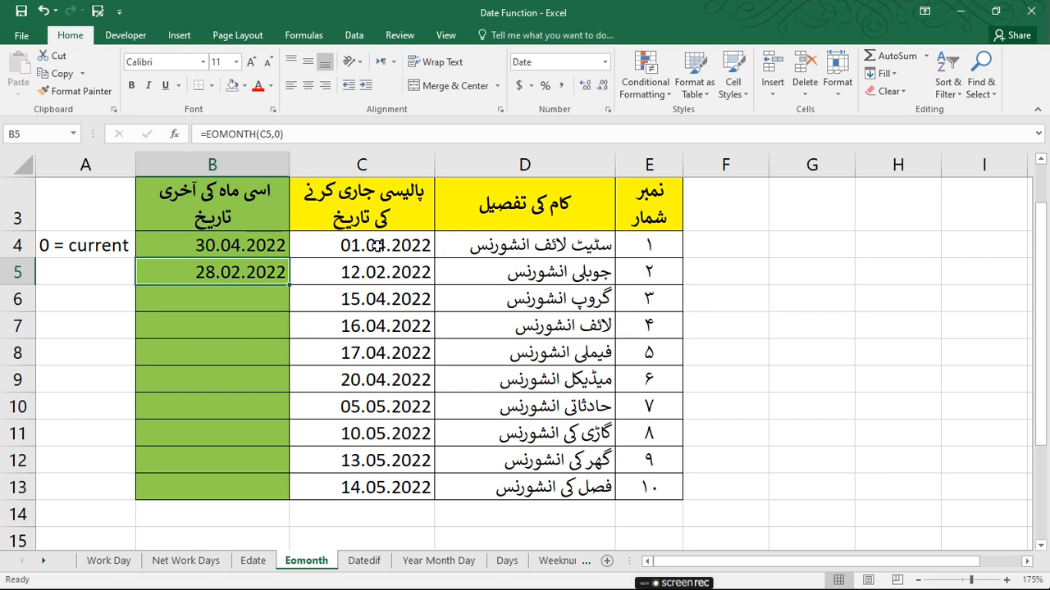
# - Change the policy issue date in C4 to 01.12.2022
pyautogui.press('Up')
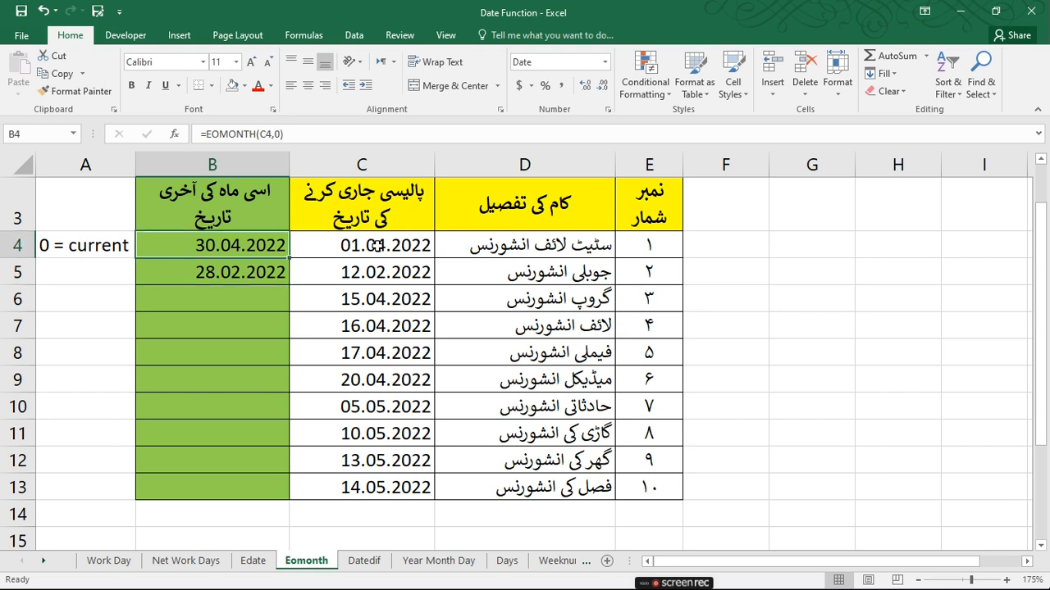
pyautogui.press('Down')
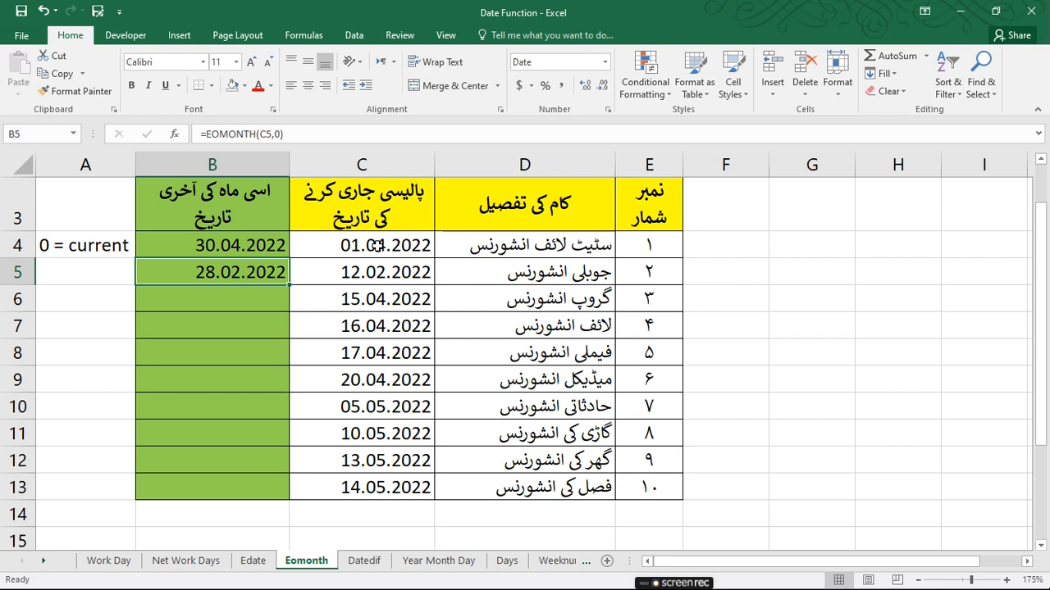
pyautogui.press('Right')
pyautogui.press('Up')
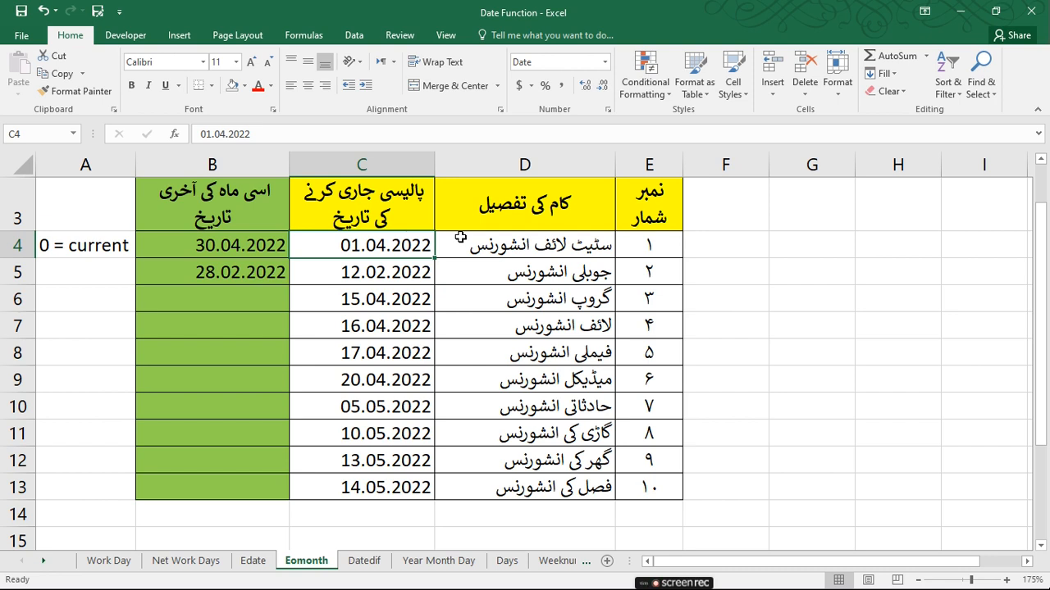
pyautogui.write('01.1')
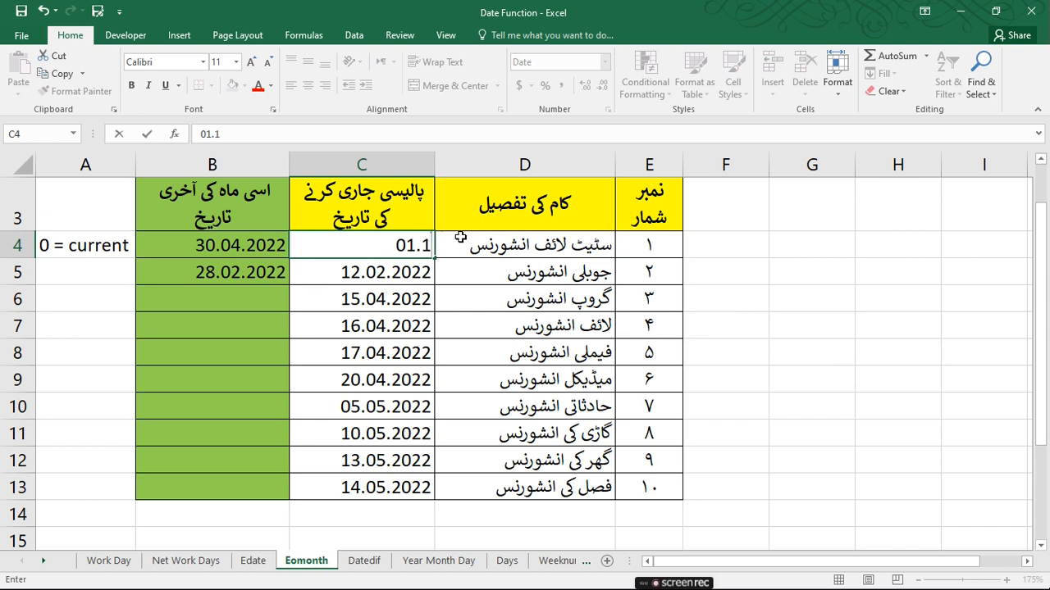
pyautogui.write('2.2022')
pyautogui.press('Return')
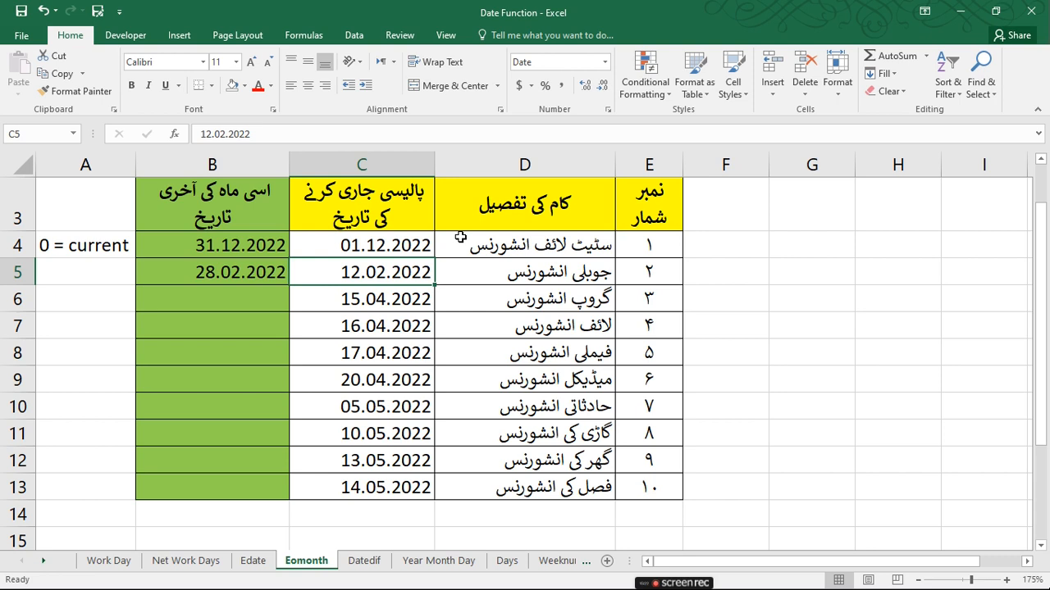
# - Enter an EOMONTH formula in B5 with C5 as the start date and -1 months
pyautogui.press('Left')
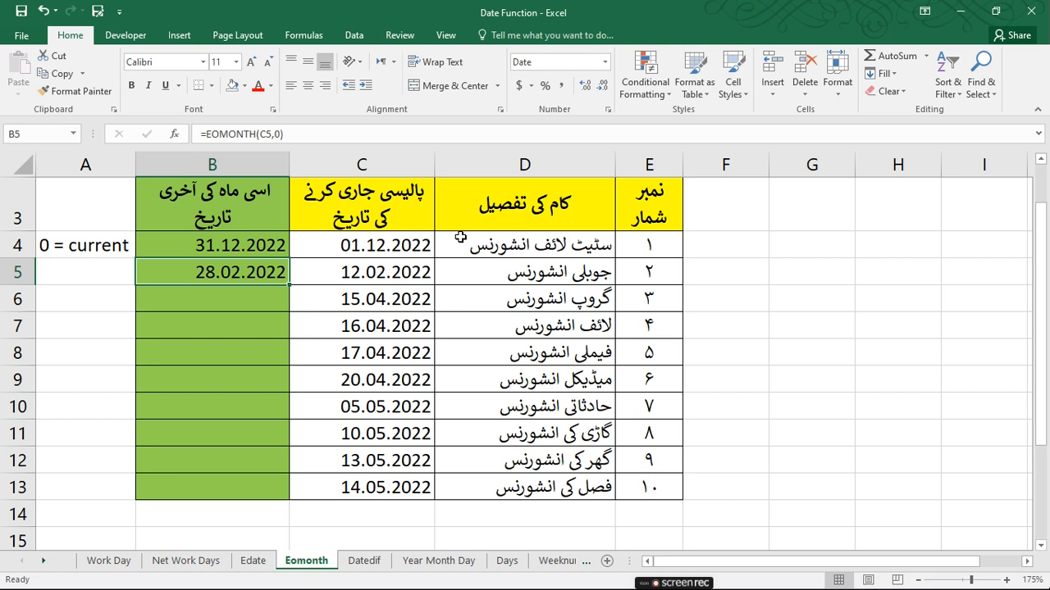
pyautogui.write('=em')
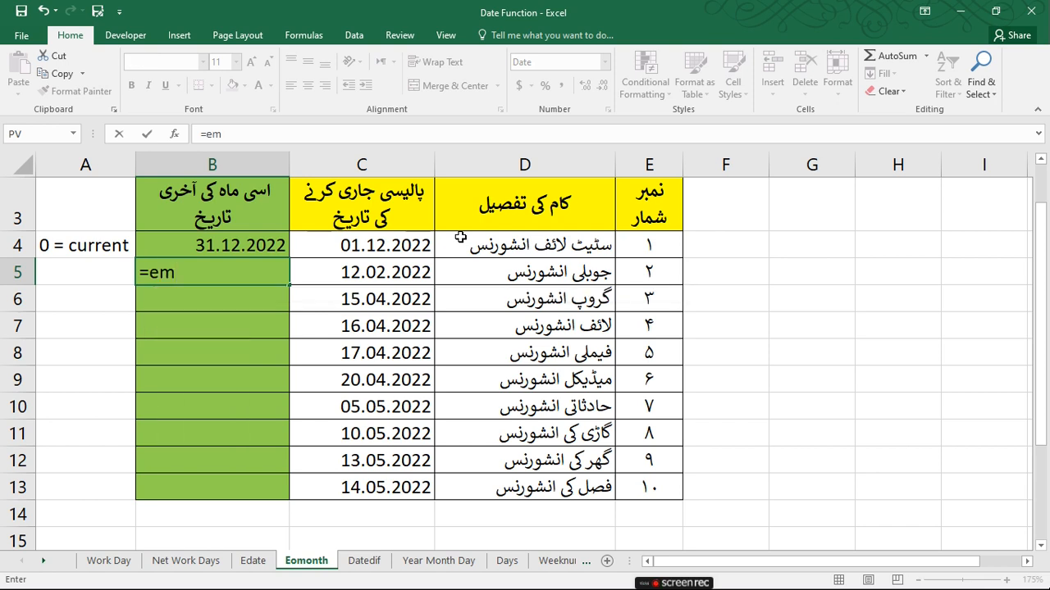
pyautogui.press('BackSpace')
pyautogui.write('o')
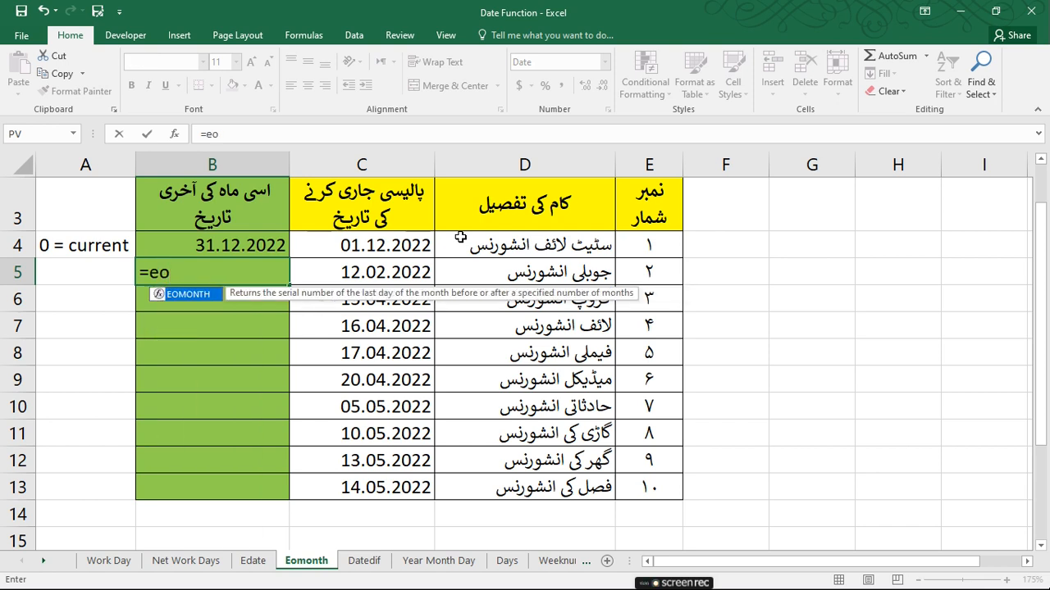
pyautogui.press('Tab')
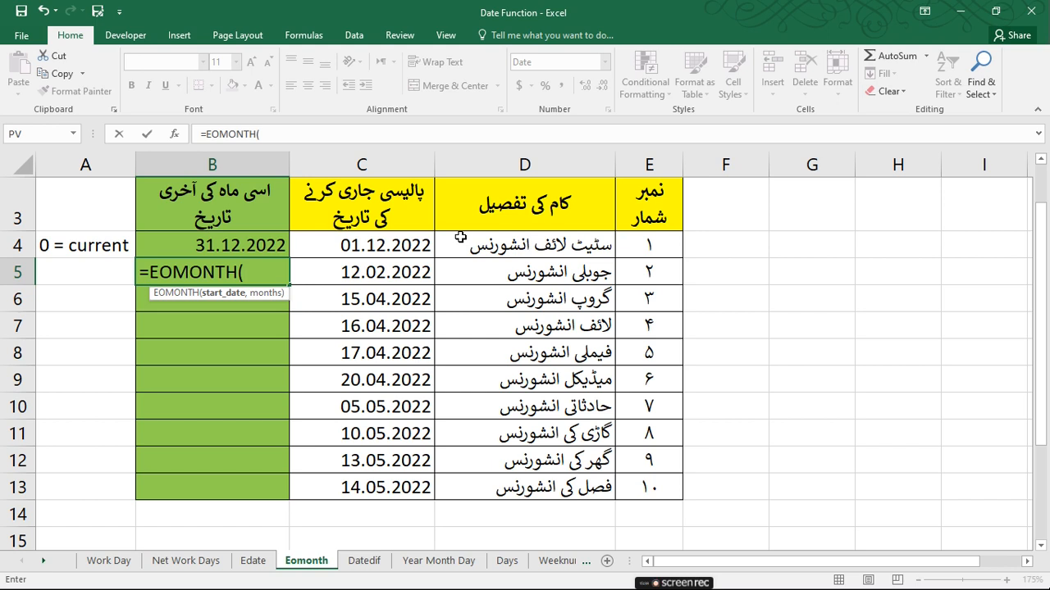
pyautogui.click(403, 274)
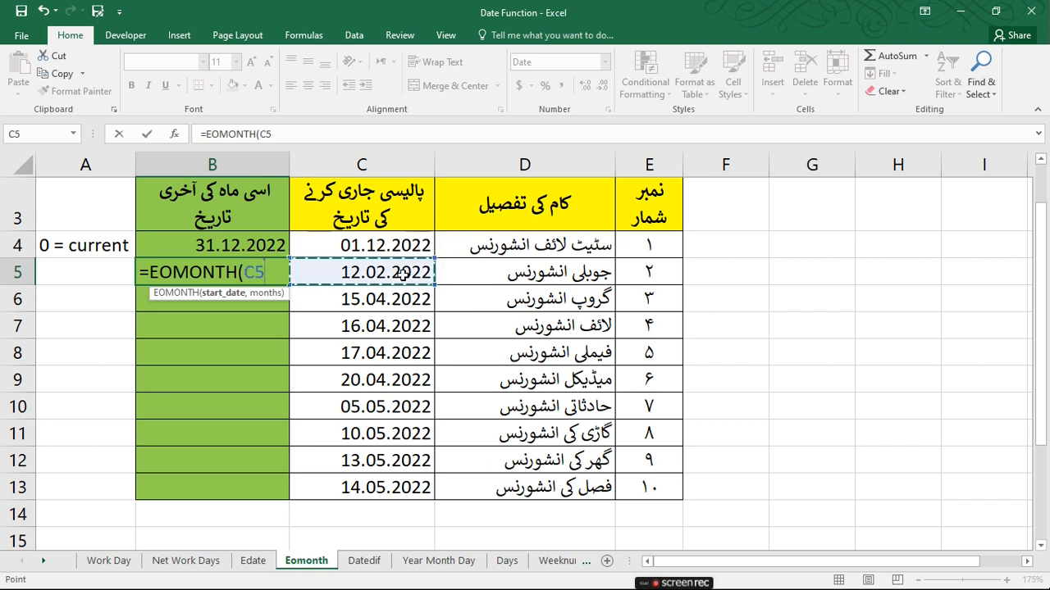
pyautogui.write(',')
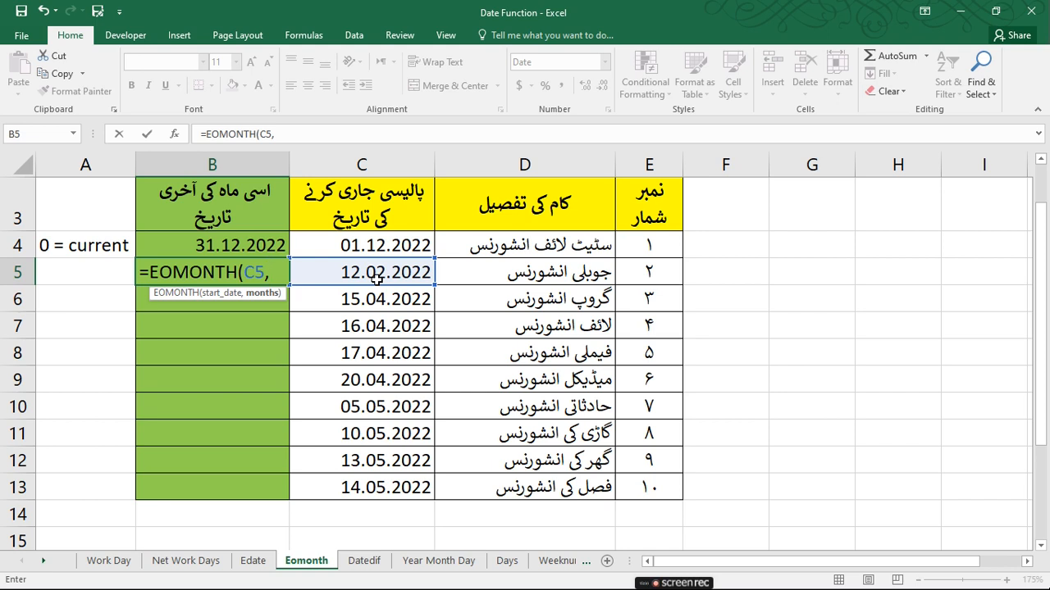
pyautogui.write('-1)')
pyautogui.press('Return')
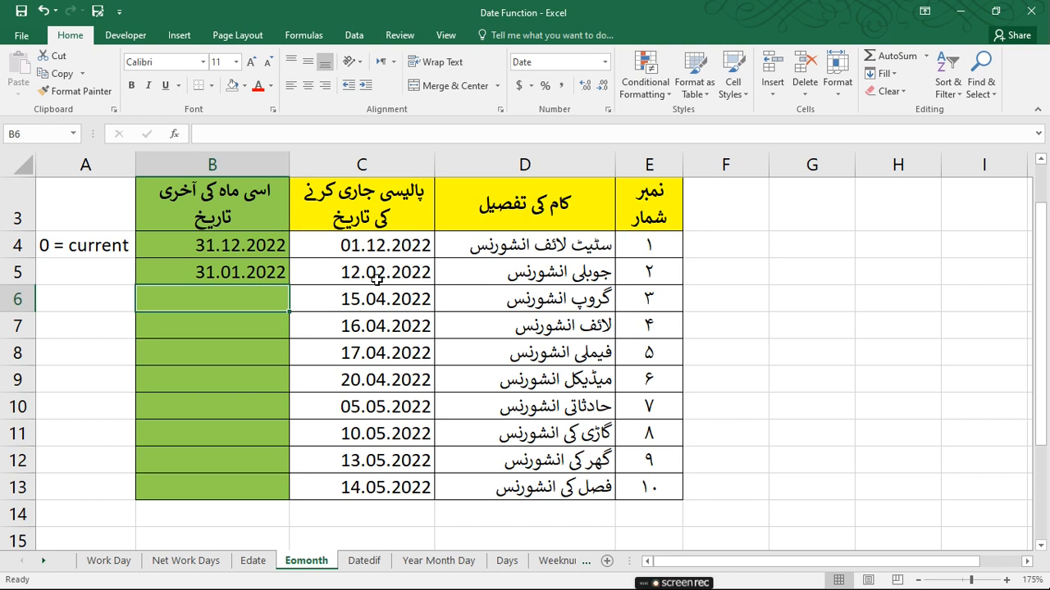
# - Add +1 after the closing parenthesis of B5's EOMONTH formula to return the first day of the month
pyautogui.press('Up')
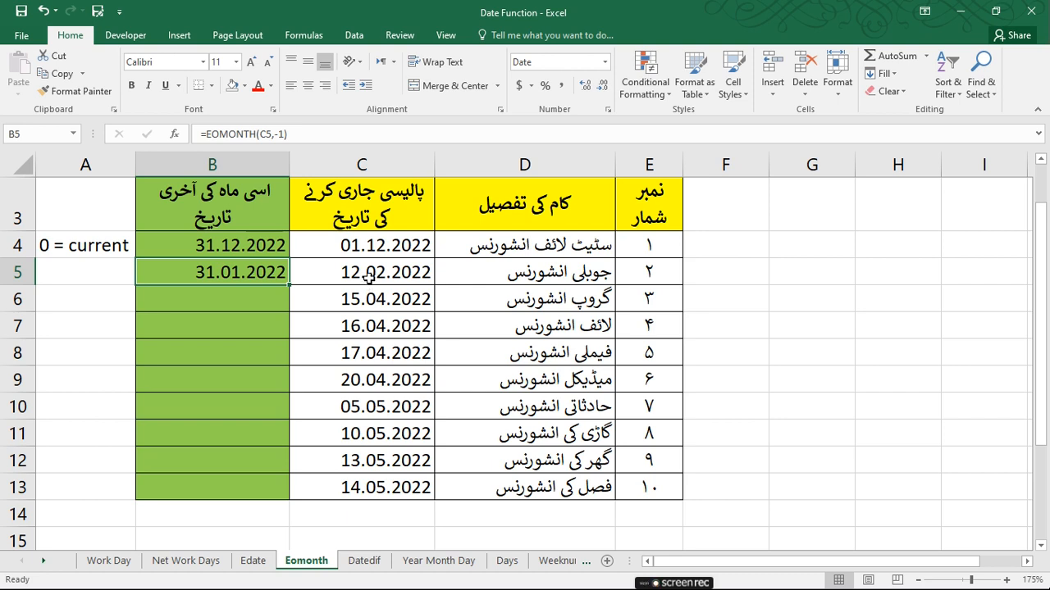
pyautogui.doubleClick(237, 271)
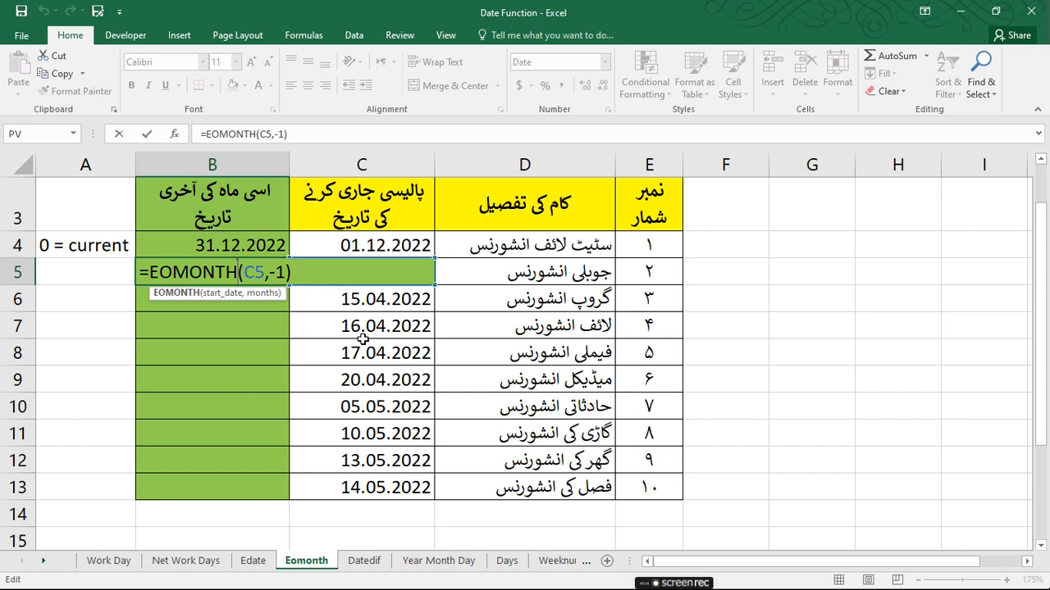
pyautogui.press('Right')
pyautogui.press('Right')
pyautogui.press('Right')
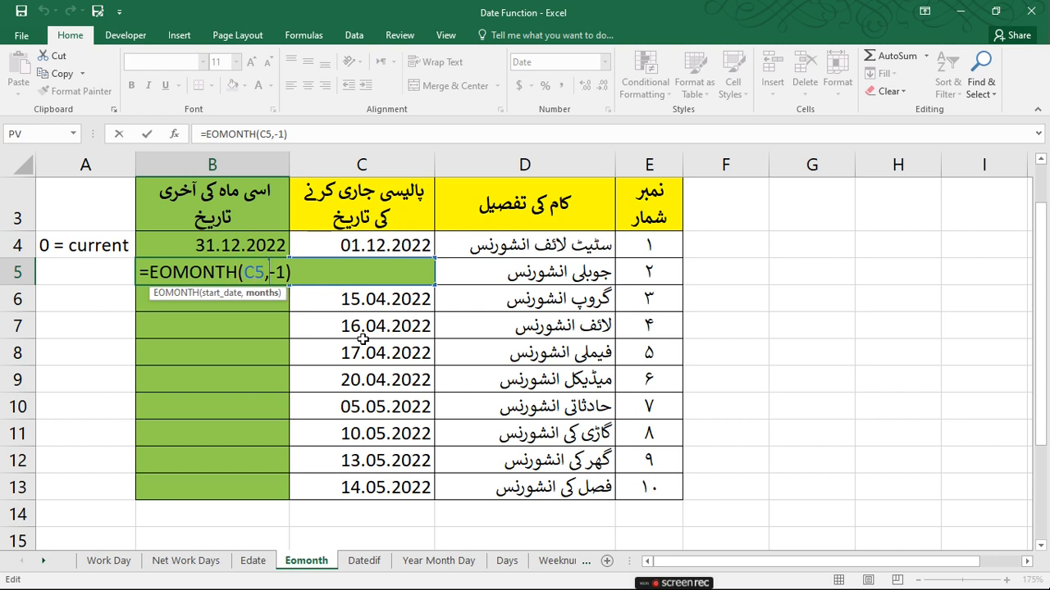
pyautogui.press('Right')
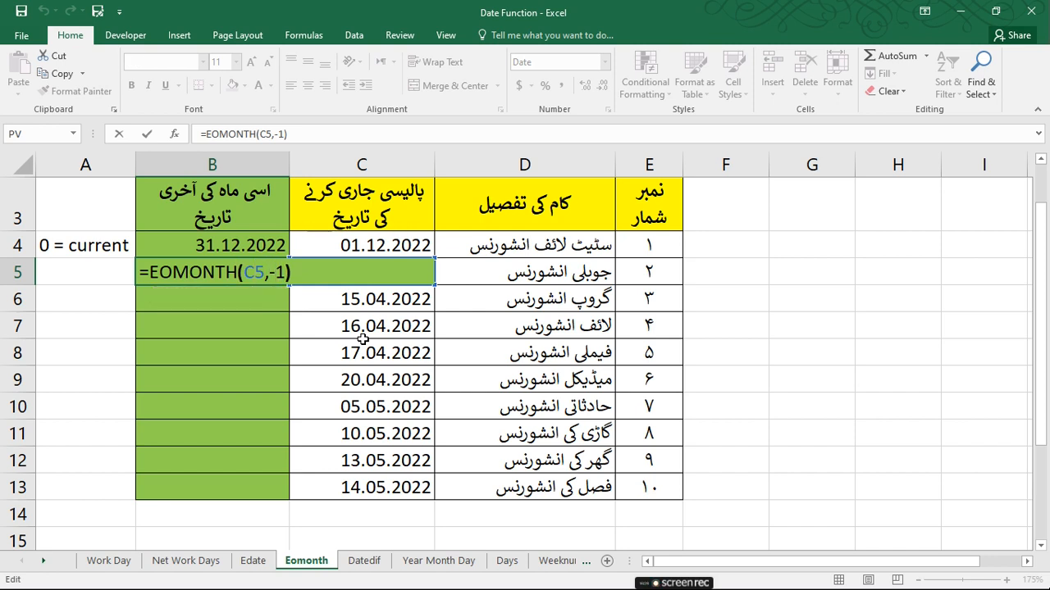
pyautogui.write('+1')
pyautogui.press('Return')
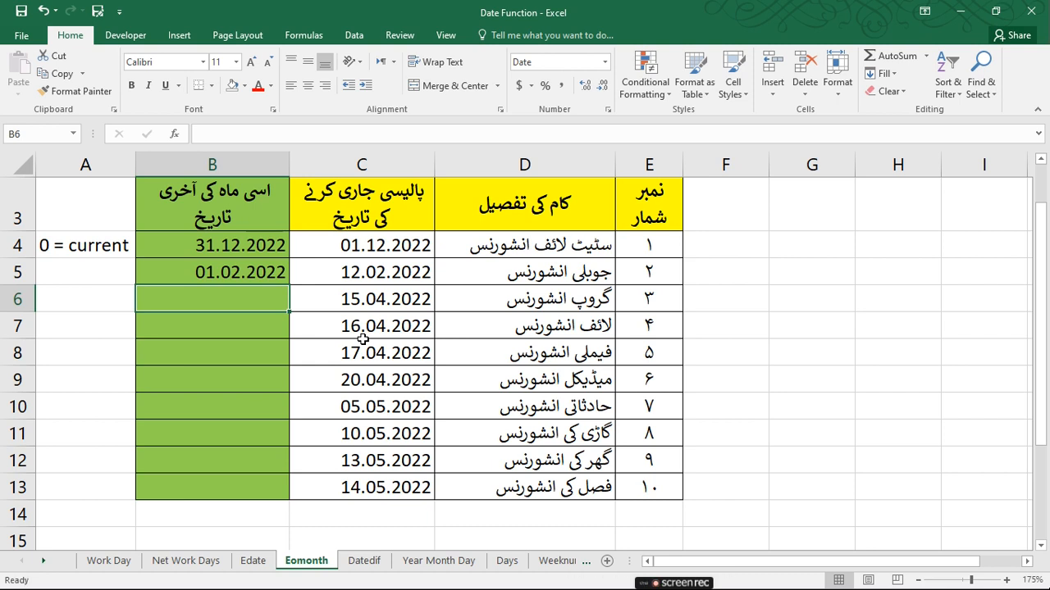
pyautogui.press('Up')
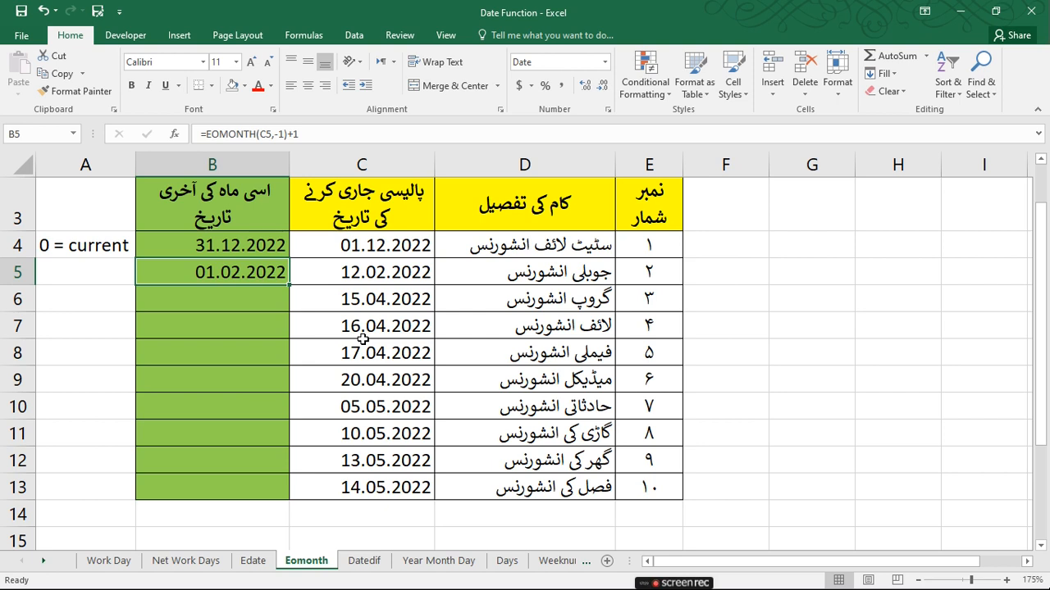
pyautogui.press('Down')
pyautogui.press('Up')
# - On the Datedif sheet, clear the current dates in E4:E13
pyautogui.click(363, 561)
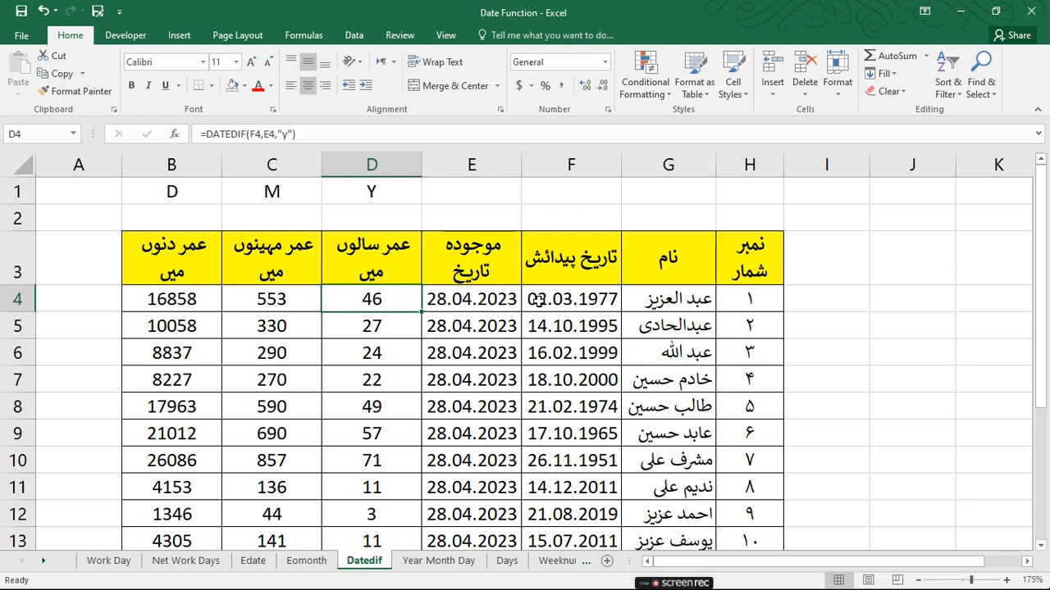
pyautogui.scroll(-1, 546, 351)
pyautogui.scroll(-1, 546, 351)
pyautogui.scroll(2, 460, 270)
pyautogui.moveTo(434, 298); pyautogui.dragTo(451, 490)
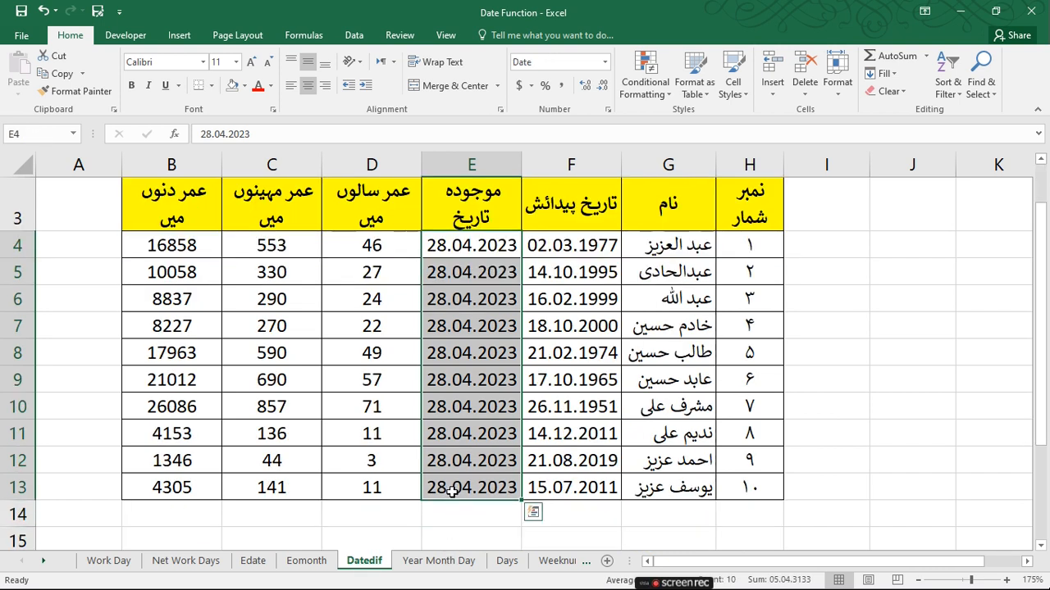
pyautogui.press('Delete')
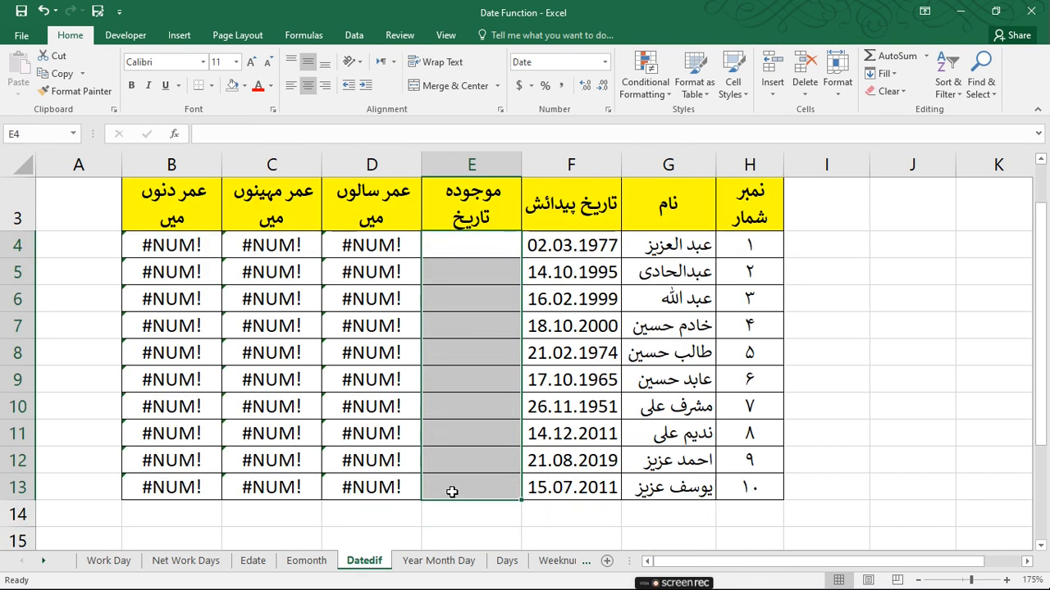
# - Enter today's date, 28.04.2023, as a fixed value in E4
pyautogui.press('Up')
pyautogui.press('Down')
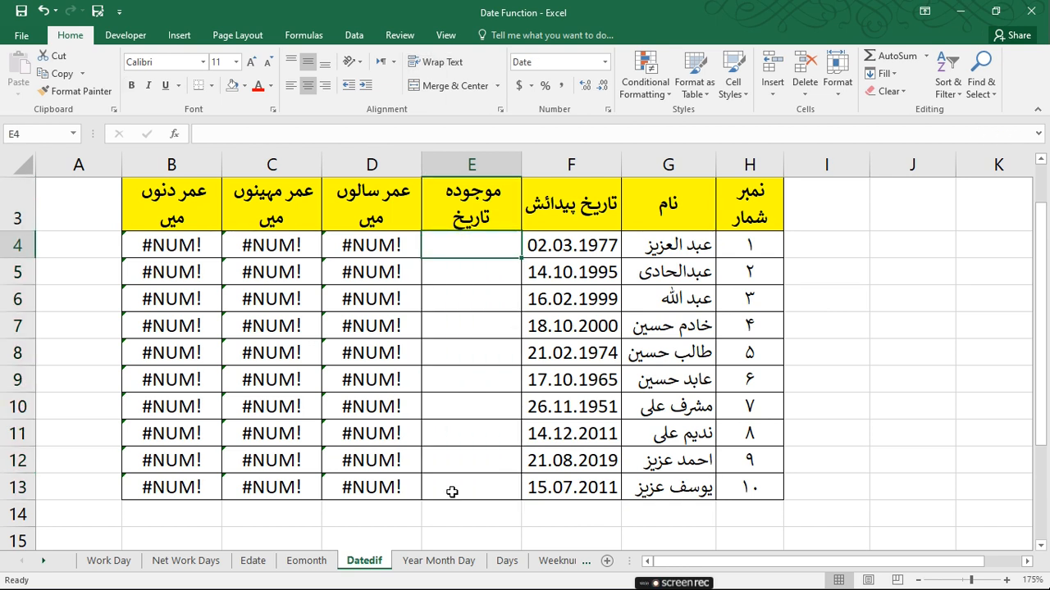
pyautogui.hotkey('ctrl', ';')
pyautogui.press('Return')
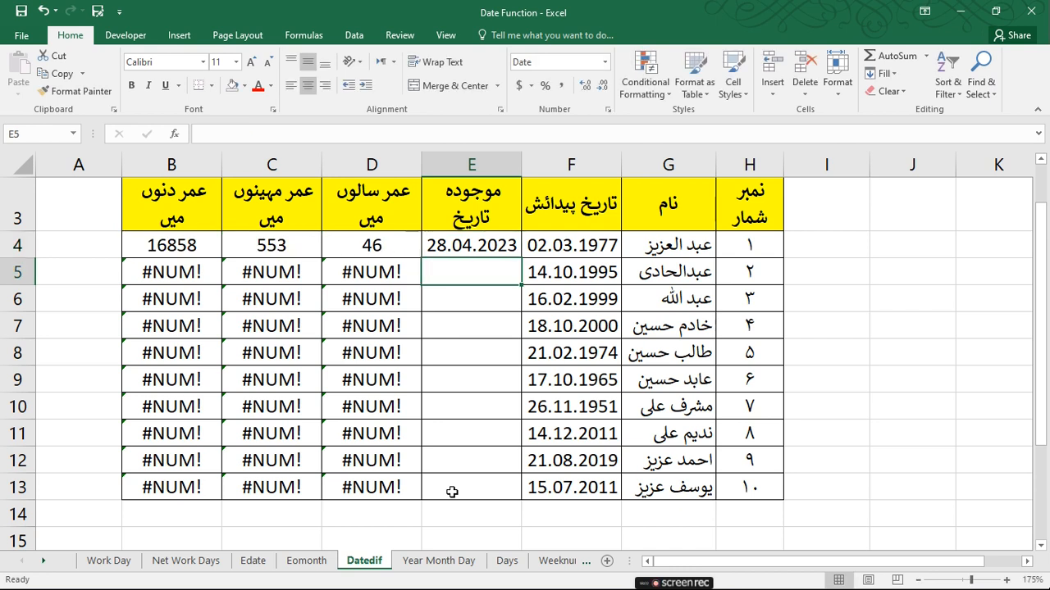
# - Fill the date in E4 down to E13 as a series increasing by one day
pyautogui.click(480, 253)
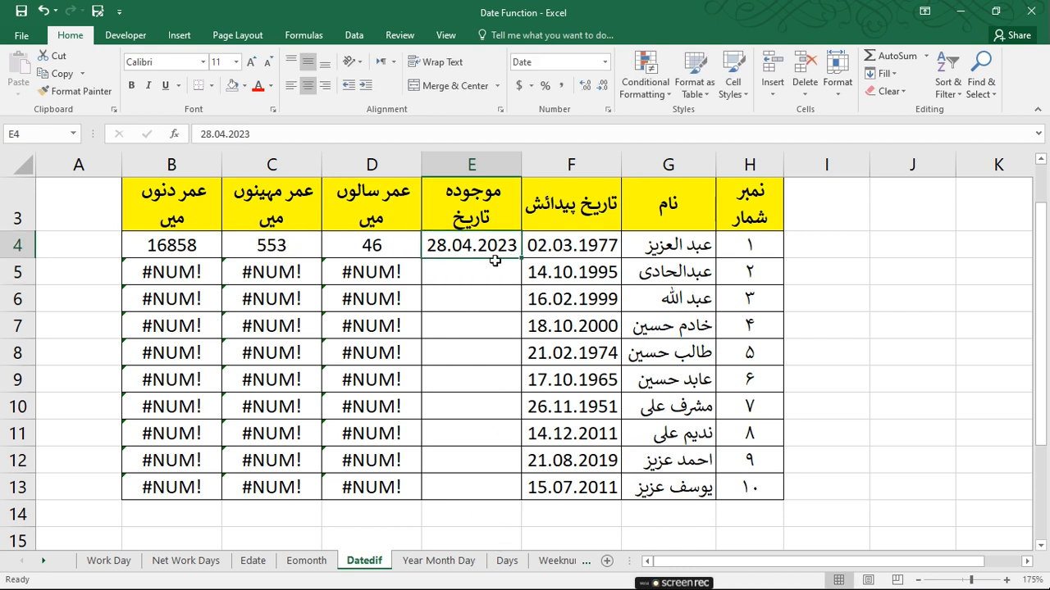
pyautogui.moveTo(514, 261); pyautogui.dragTo(515, 495)
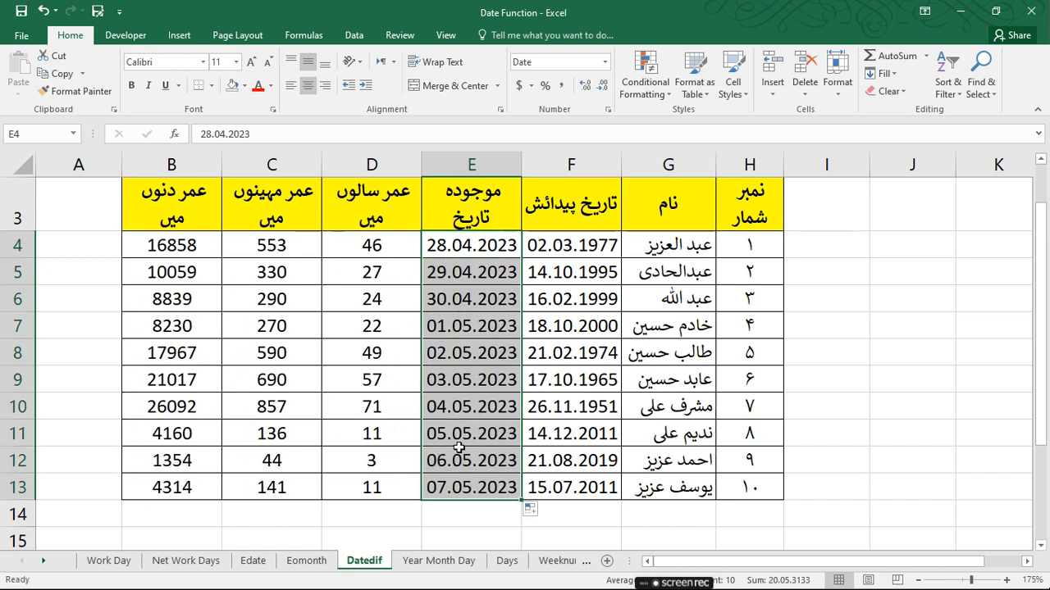
pyautogui.click(470, 290)
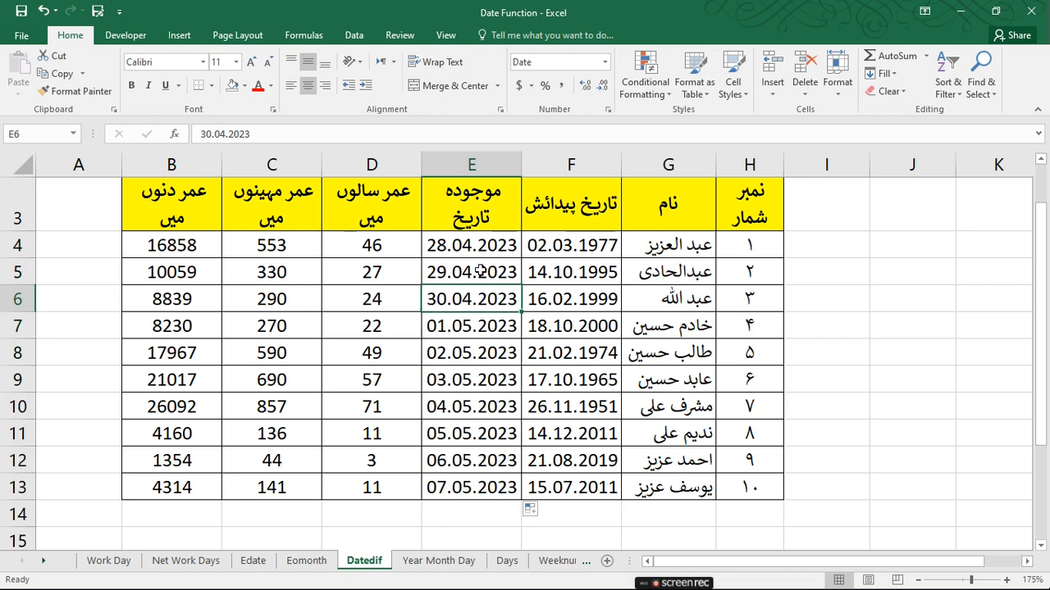
pyautogui.click(479, 263)
# - Copy the date in E4 and paste it over E5:E13 so every row uses 28.04.2023
pyautogui.click(480, 251)
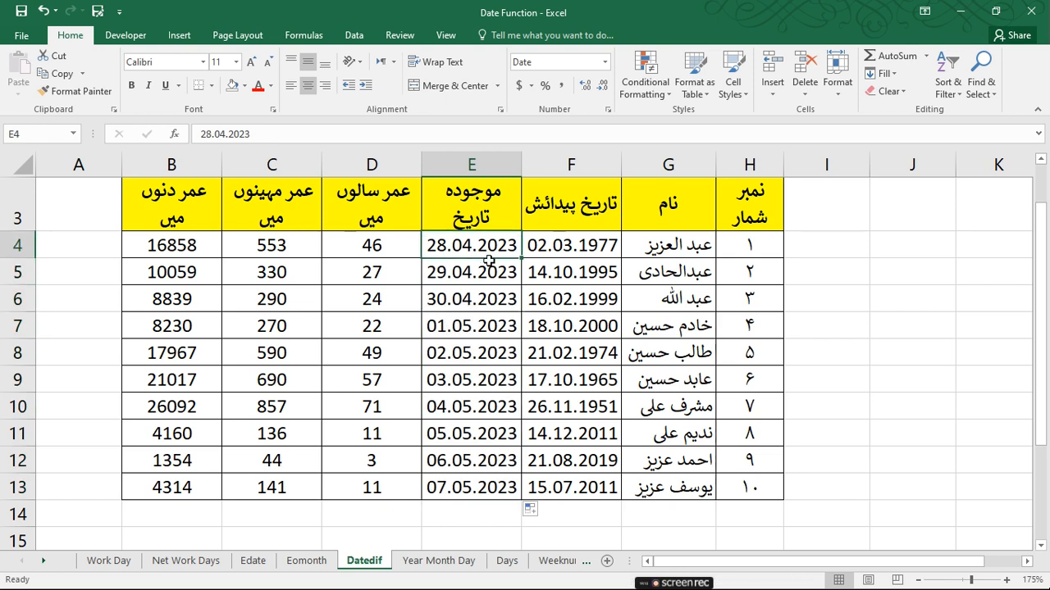
pyautogui.hotkey('ctrl', 'c')
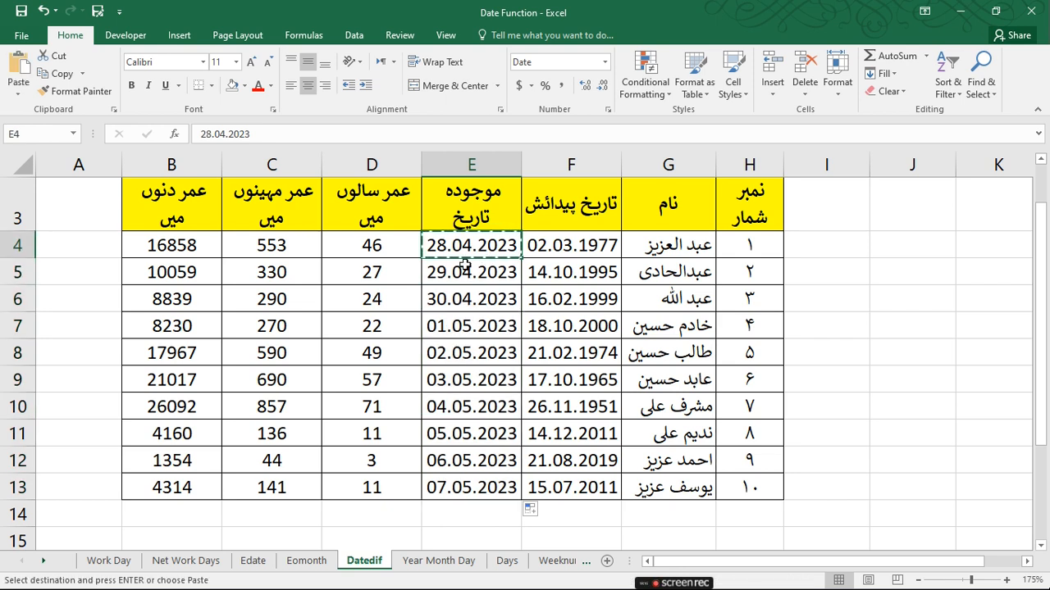
pyautogui.press('Escape')
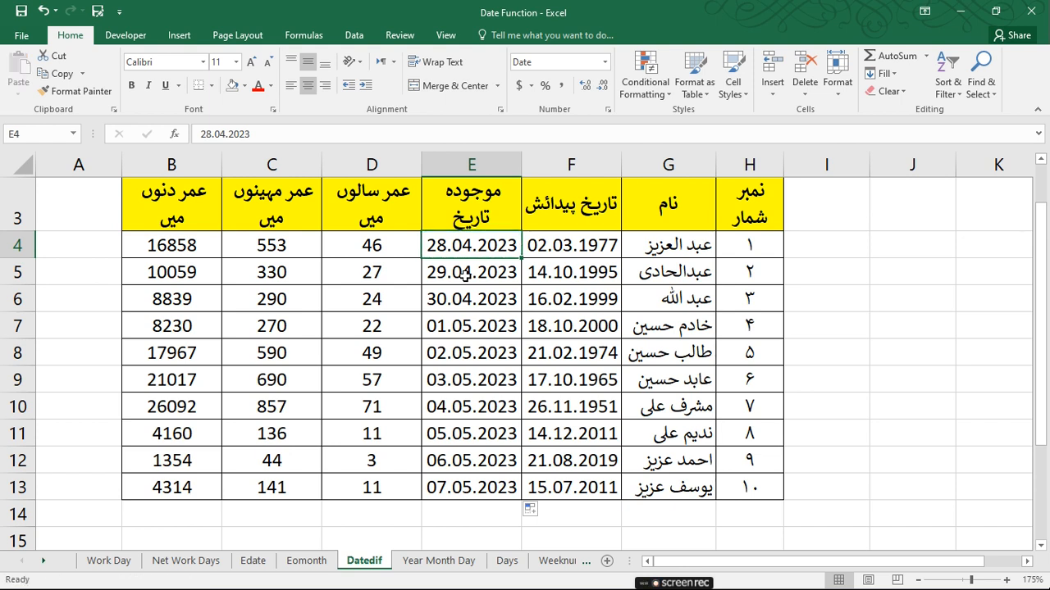
pyautogui.hotkey('ctrl', 'c')
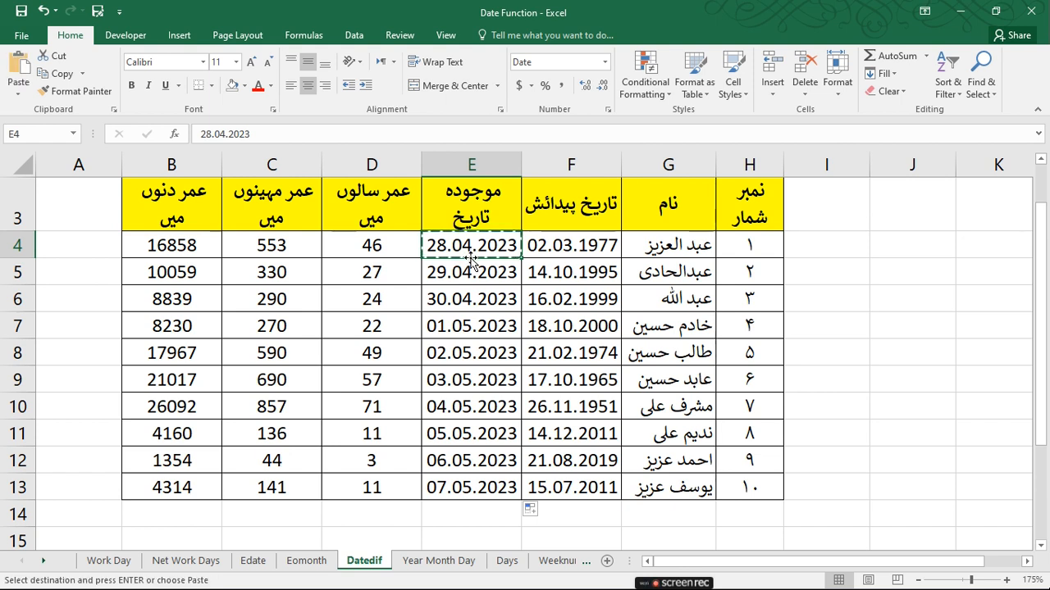
pyautogui.click(470, 273)
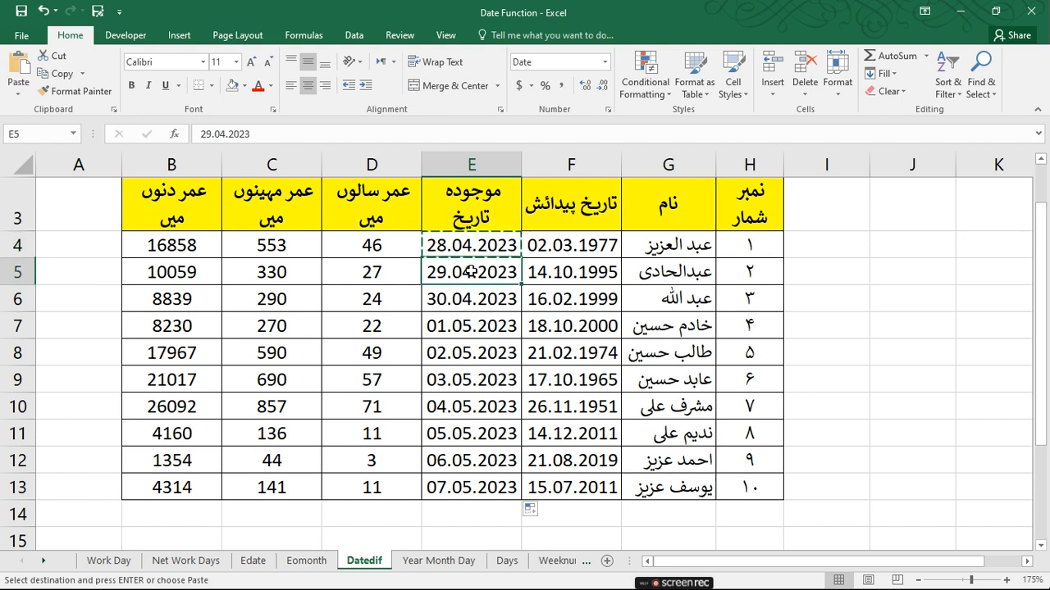
pyautogui.keyDown('shift'); pyautogui.click(464, 491); pyautogui.keyUp('shift')
pyautogui.hotkey('ctrl', 'v')
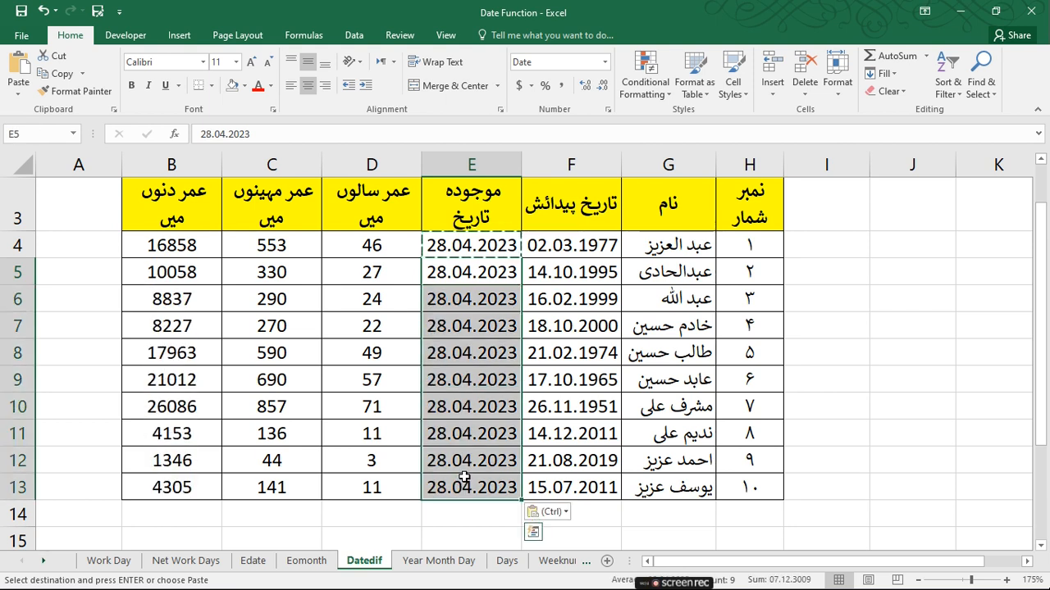
pyautogui.press('Escape')
pyautogui.click(433, 271)
# - Extend the date in E4 through E13 as consecutive days, replacing the identical dates
pyautogui.click(361, 246)
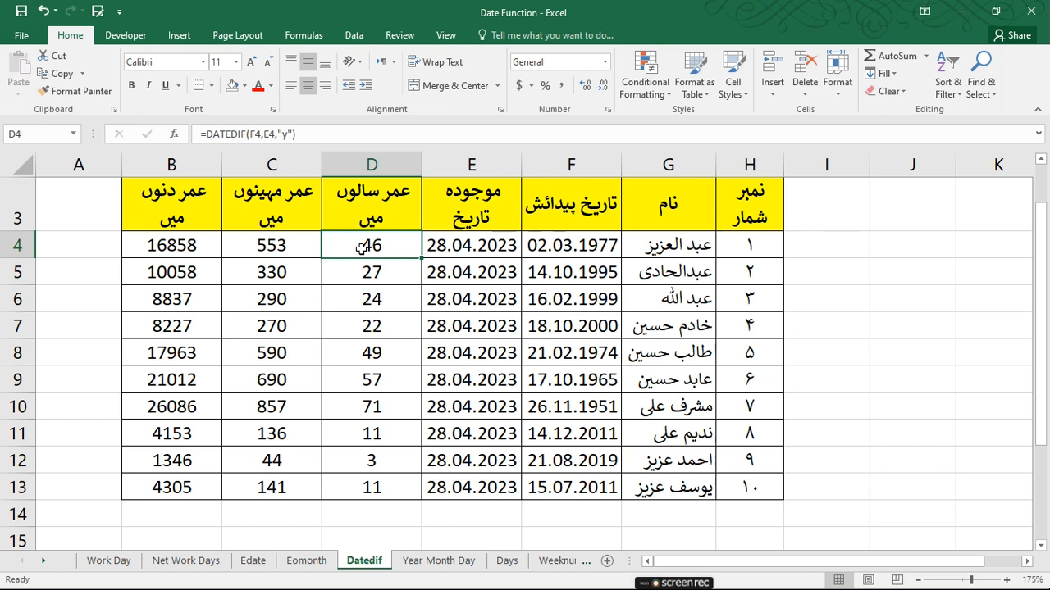
pyautogui.click(459, 247)
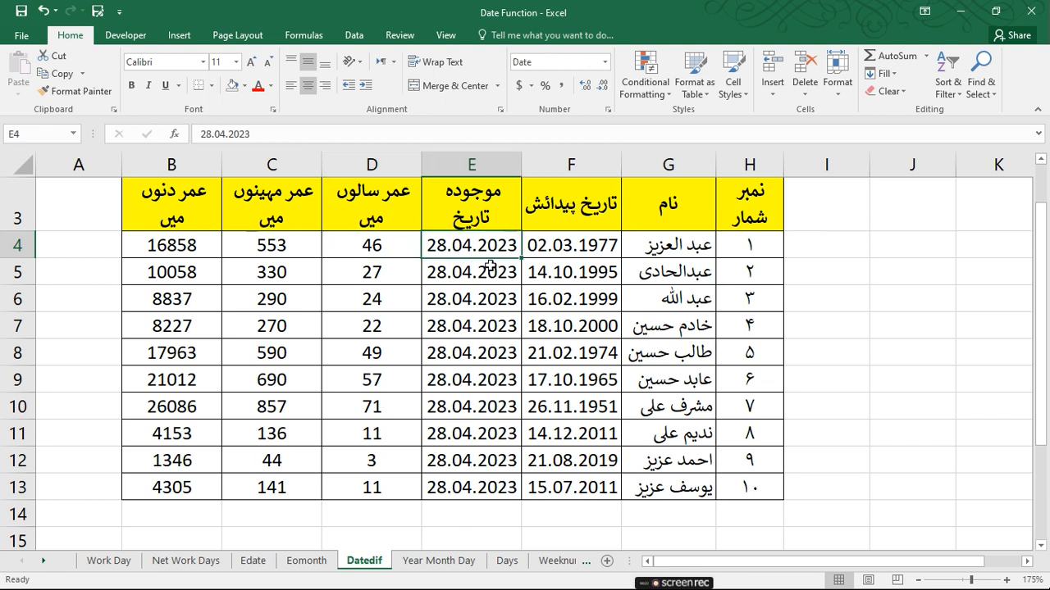
pyautogui.moveTo(520, 259); pyautogui.dragTo(480, 490)
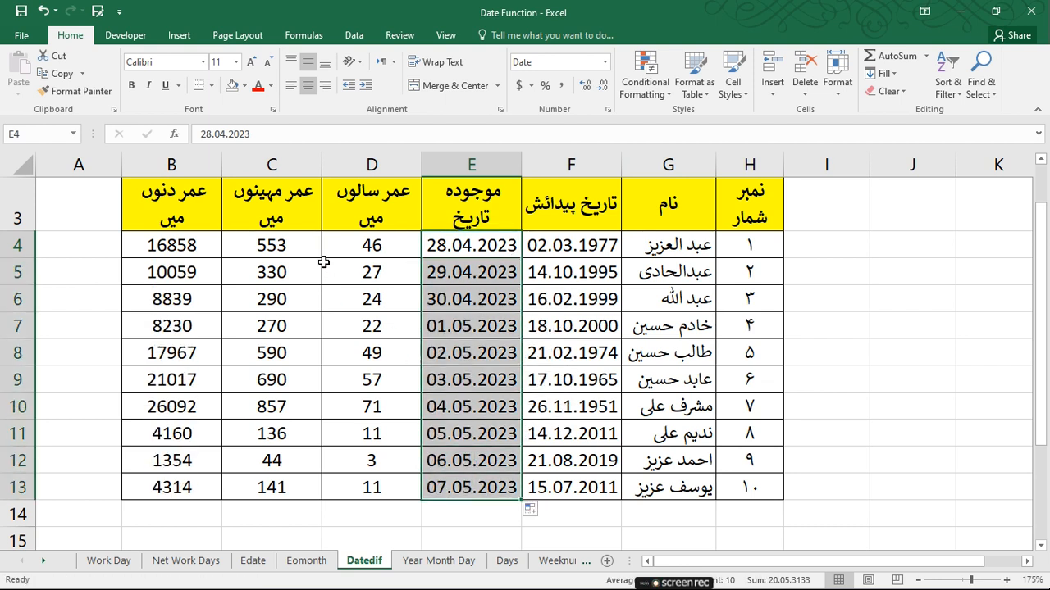
# - Re-enter the age-in-years formula =DATEDIF(F4,E4,"y") in D4, from the birth date to the current date
pyautogui.click(352, 242)
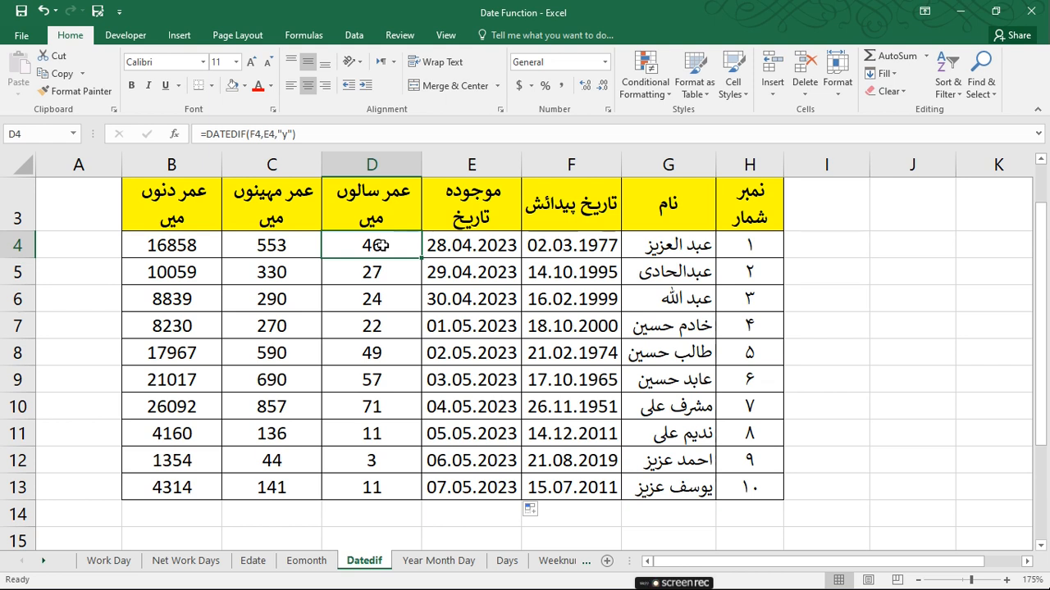
pyautogui.write('=date')
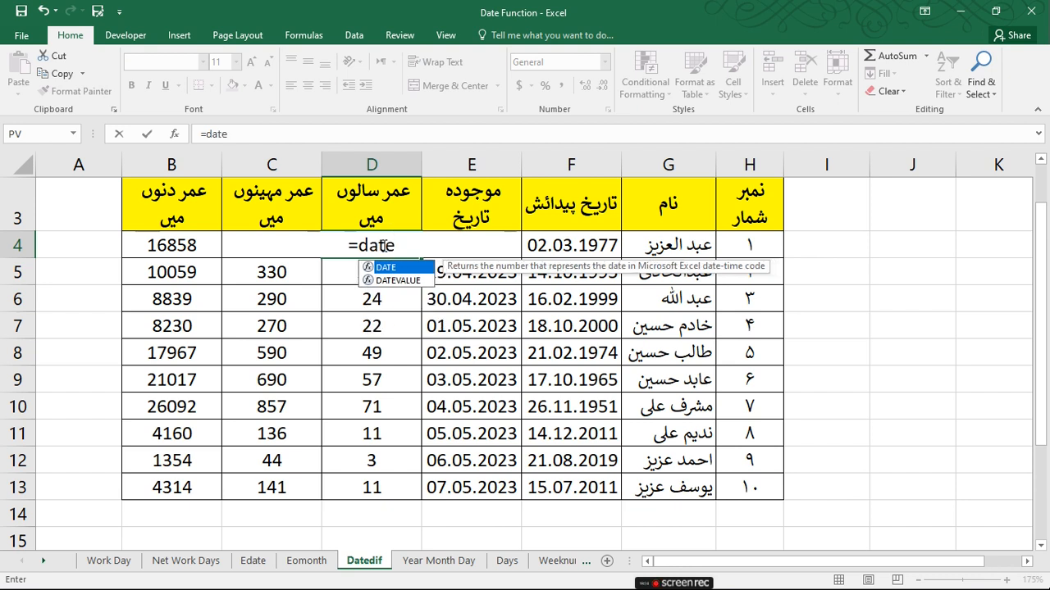
pyautogui.write('dif')
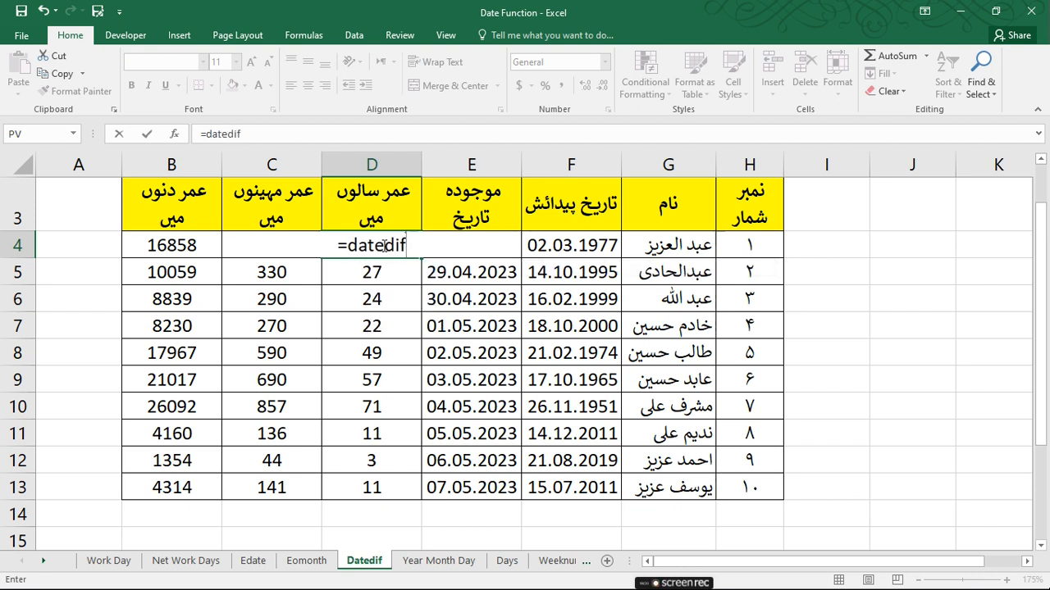
pyautogui.write('(')
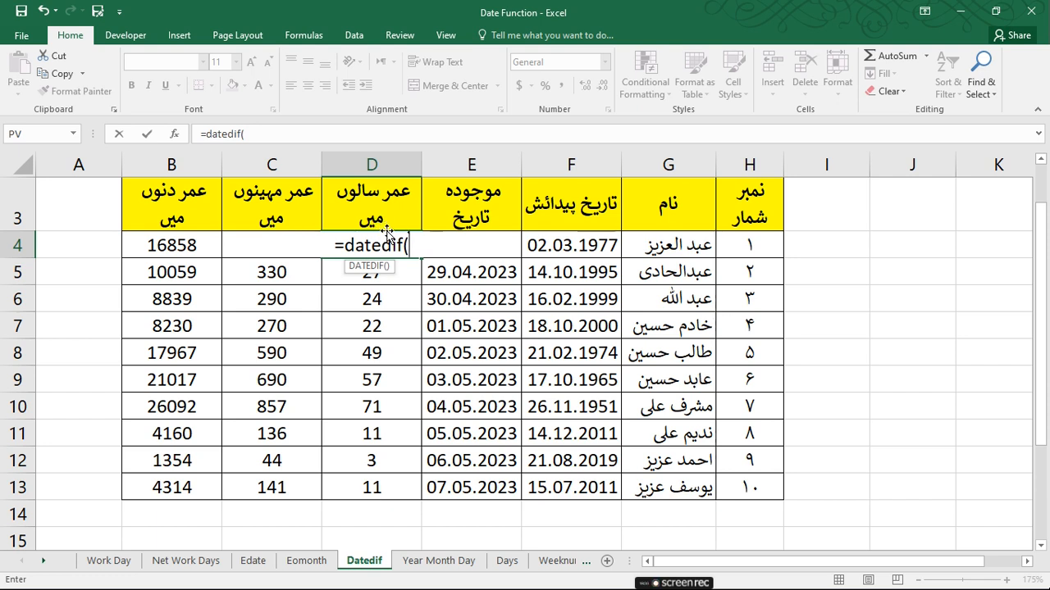
pyautogui.click(561, 246)
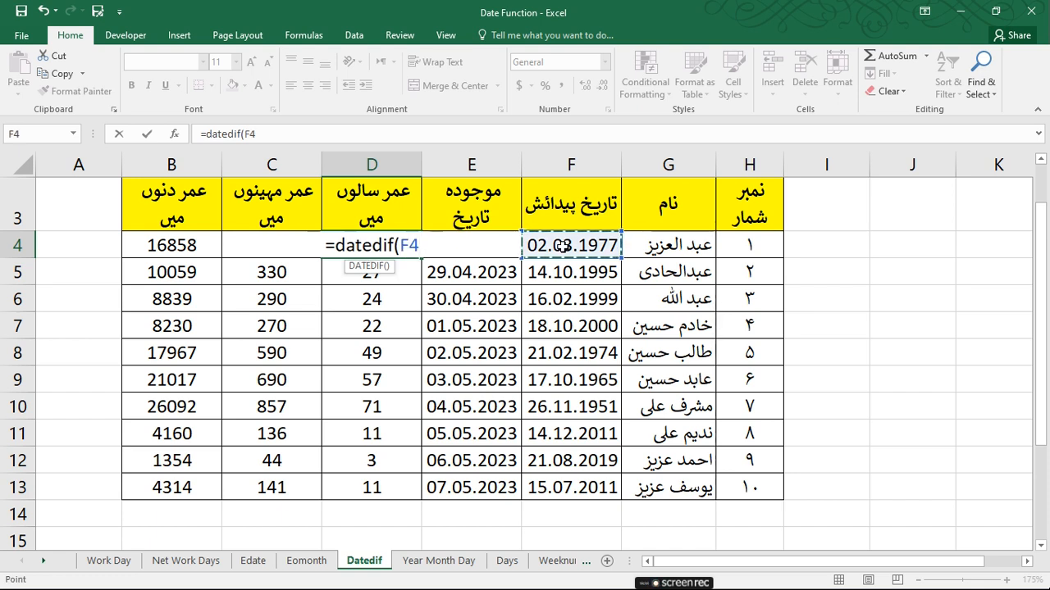
pyautogui.write(',')
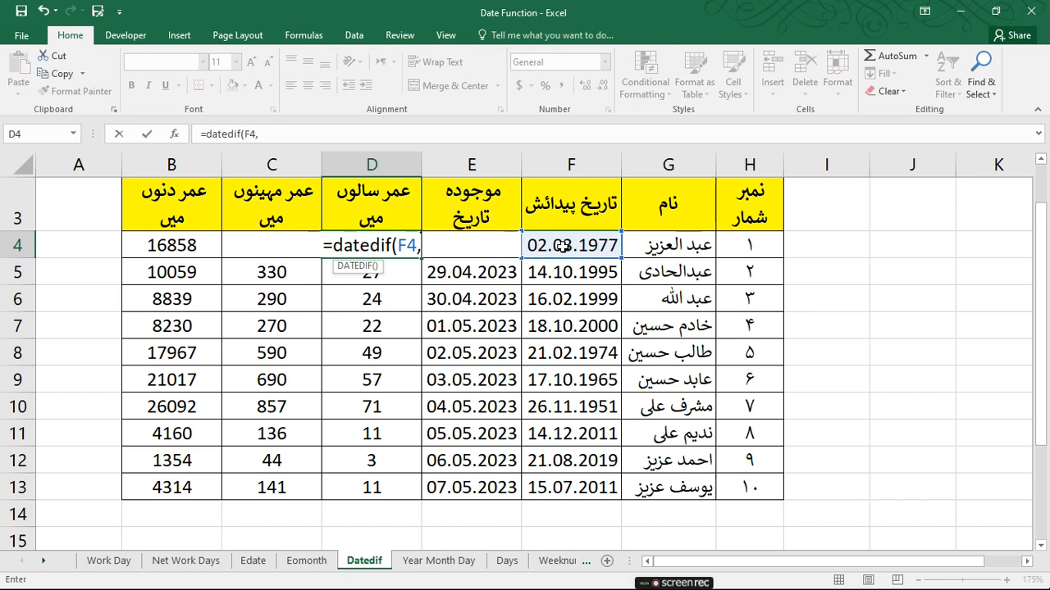
pyautogui.click(486, 268)
pyautogui.press('Up')
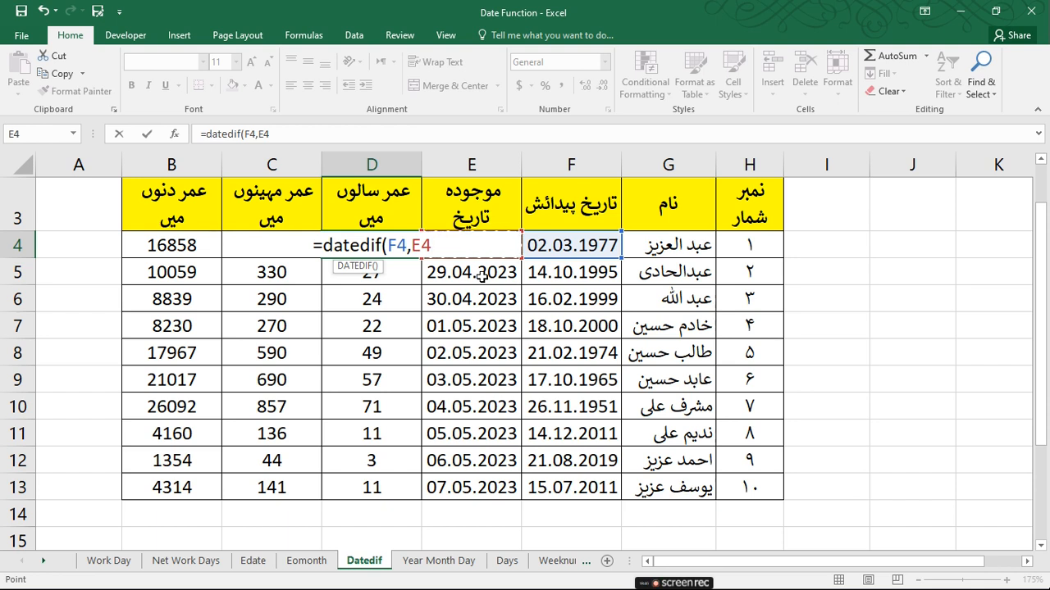
pyautogui.write(',')
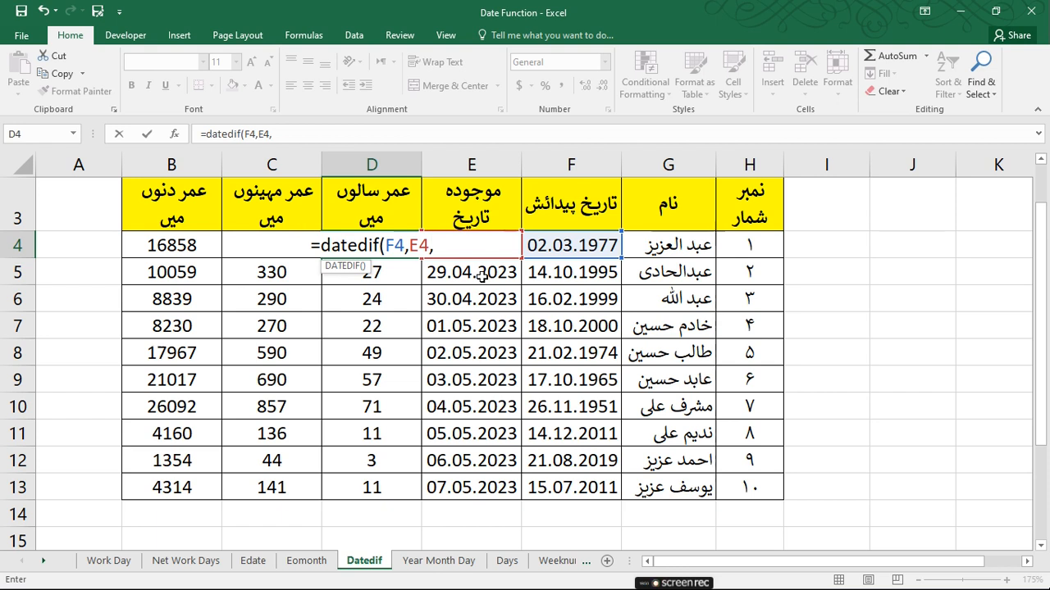
pyautogui.scroll(1, 602, 326)
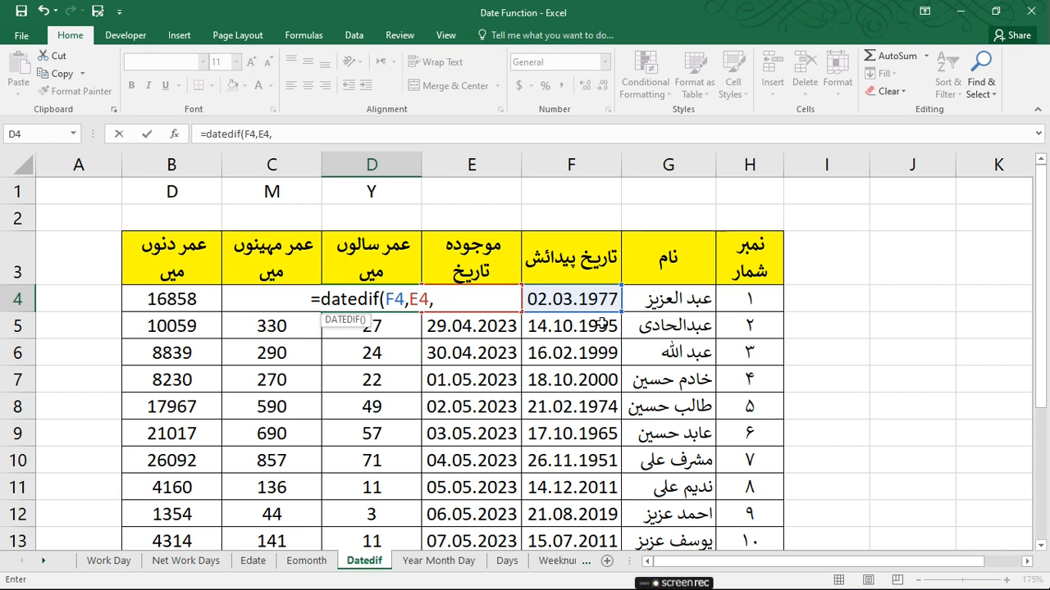
pyautogui.write('"')
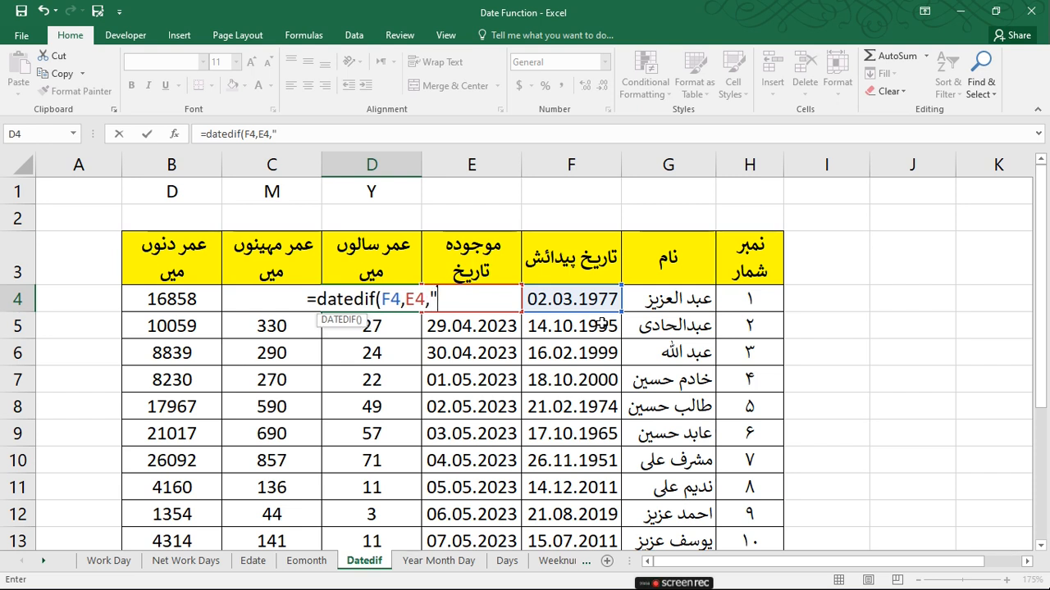
pyautogui.write('y')
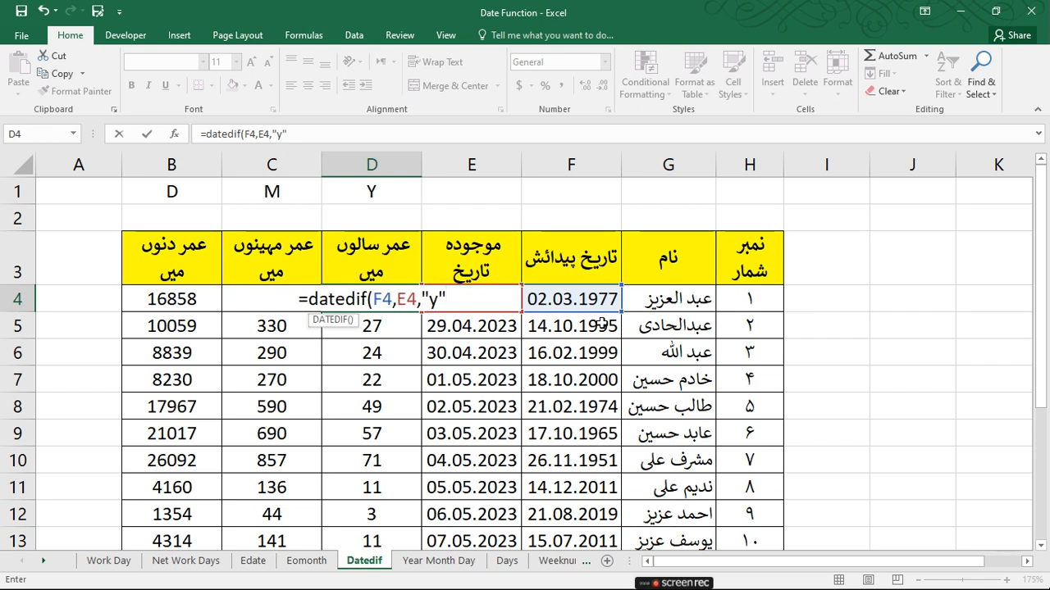
pyautogui.write(')')
pyautogui.press('Return')
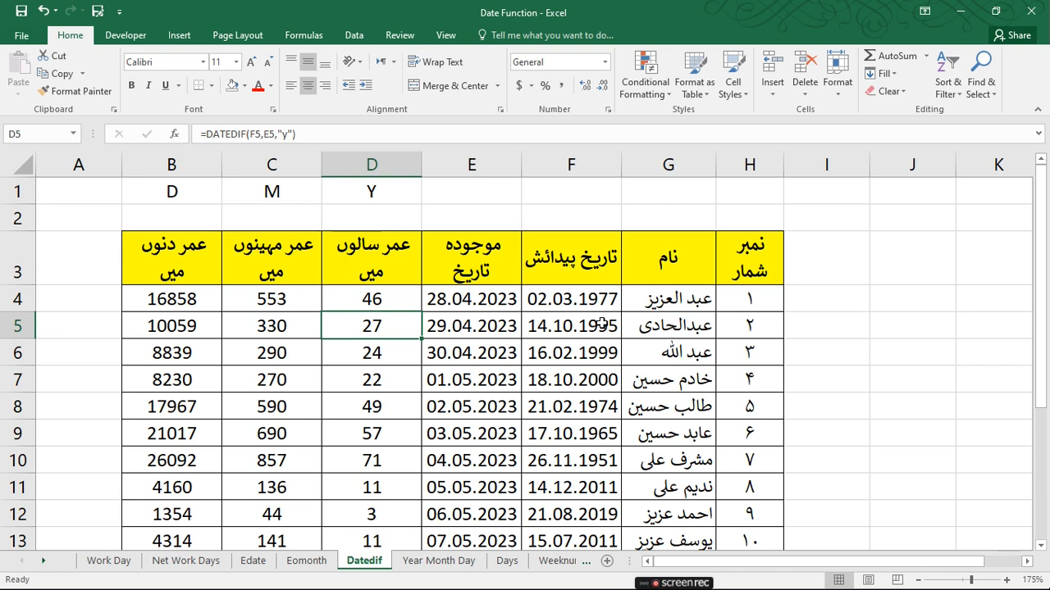
# - Inspect the age-in-months formula in C4, including its "m" unit argument, and leave it as is
pyautogui.press('Up')
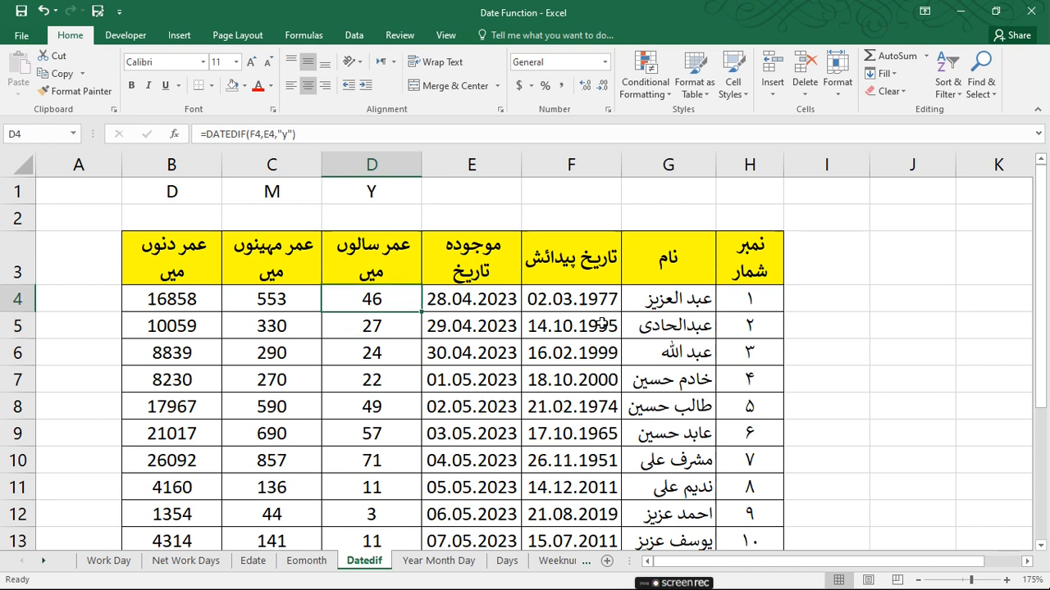
pyautogui.press('Left')
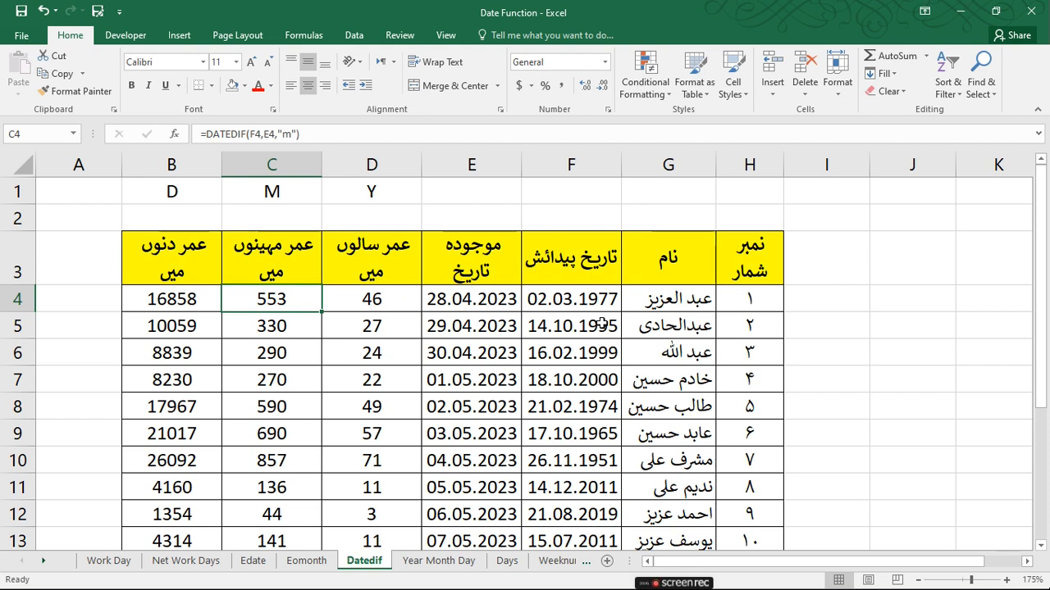
pyautogui.press('F2')
pyautogui.press('Left')
pyautogui.press('Left')
pyautogui.press('Left')
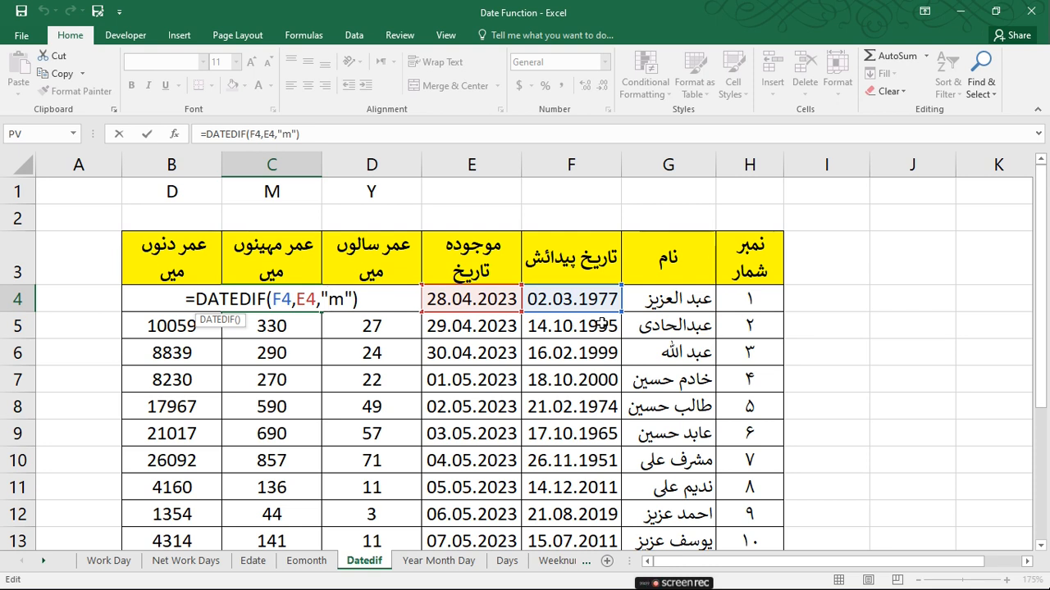
pyautogui.press('Return')
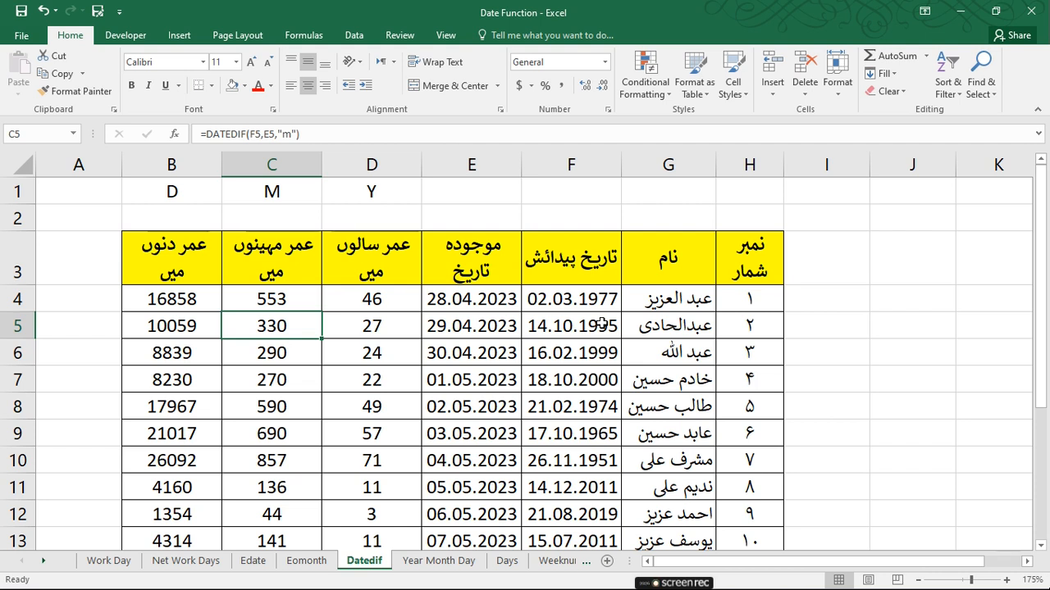
# - Review the age-in-days DATEDIF formulas in column B from B4 down to B9
pyautogui.press('Up')
pyautogui.press('Left')
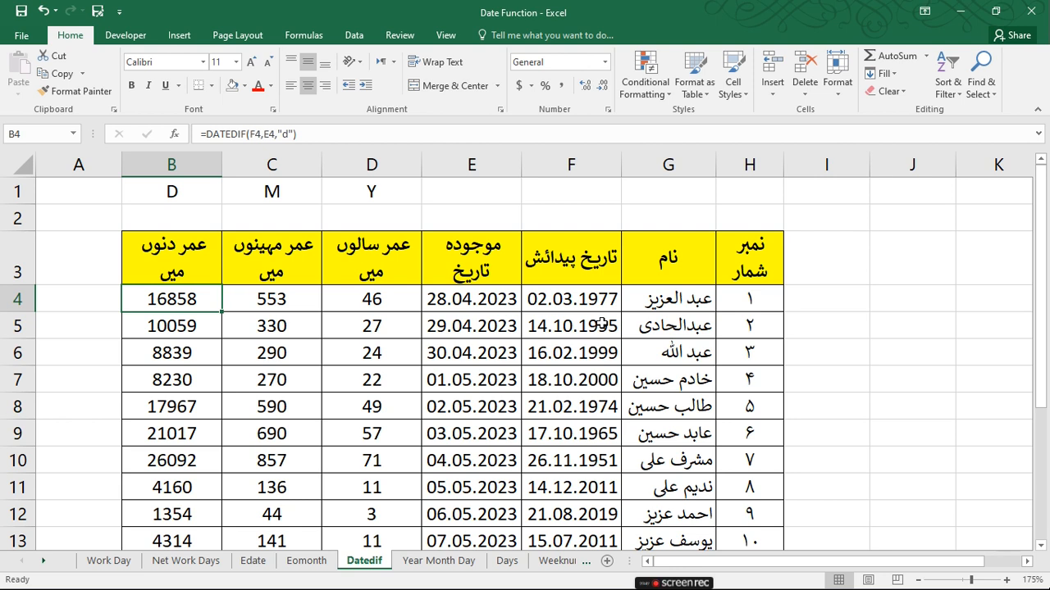
pyautogui.press('Down')
pyautogui.press('Down')
pyautogui.press('Down')
pyautogui.press('Down')
pyautogui.press('Down')
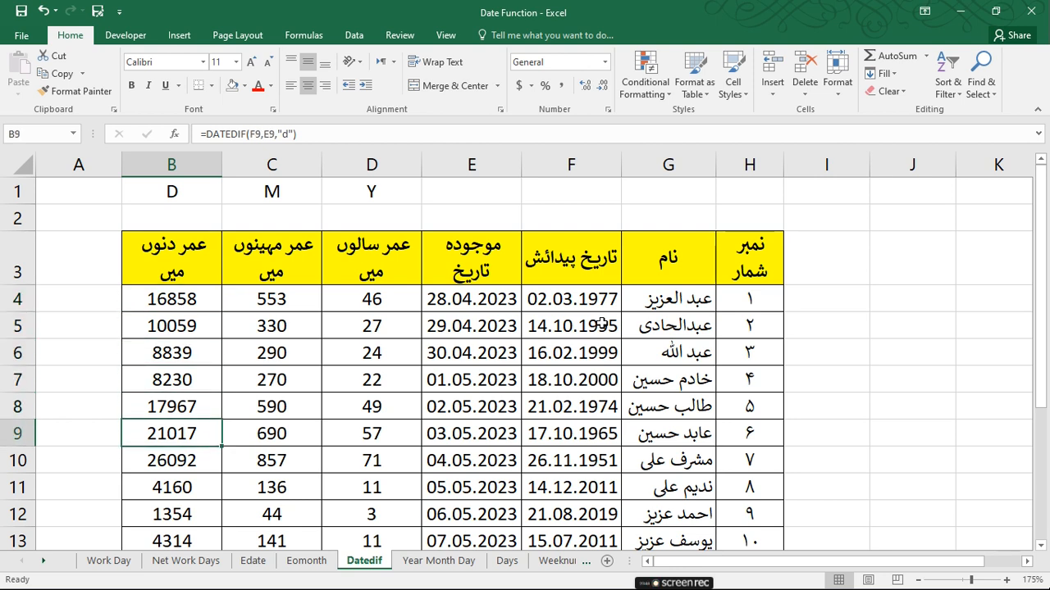
pyautogui.scroll(-1, 574, 344)
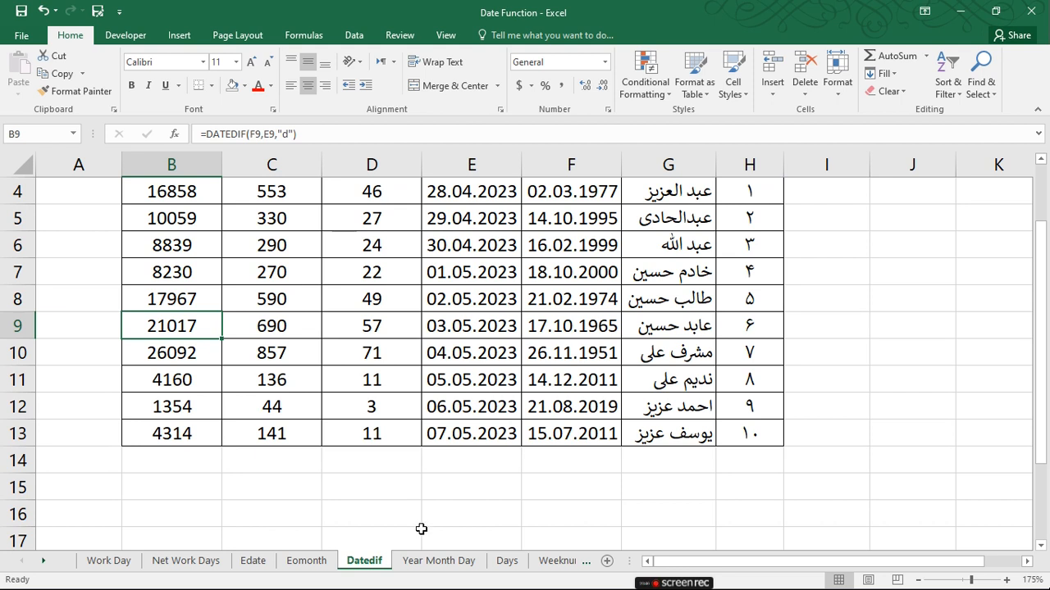
# - Open the Year Month Day sheet and examine the YEAR formula in D3 and its source date in E3
pyautogui.click(435, 560)
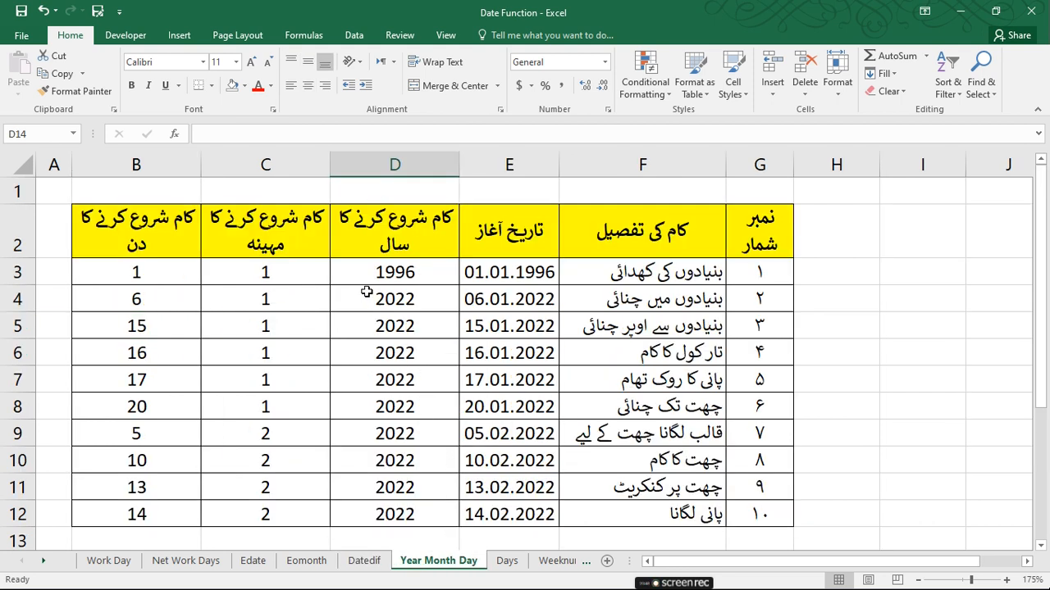
pyautogui.click(400, 278)
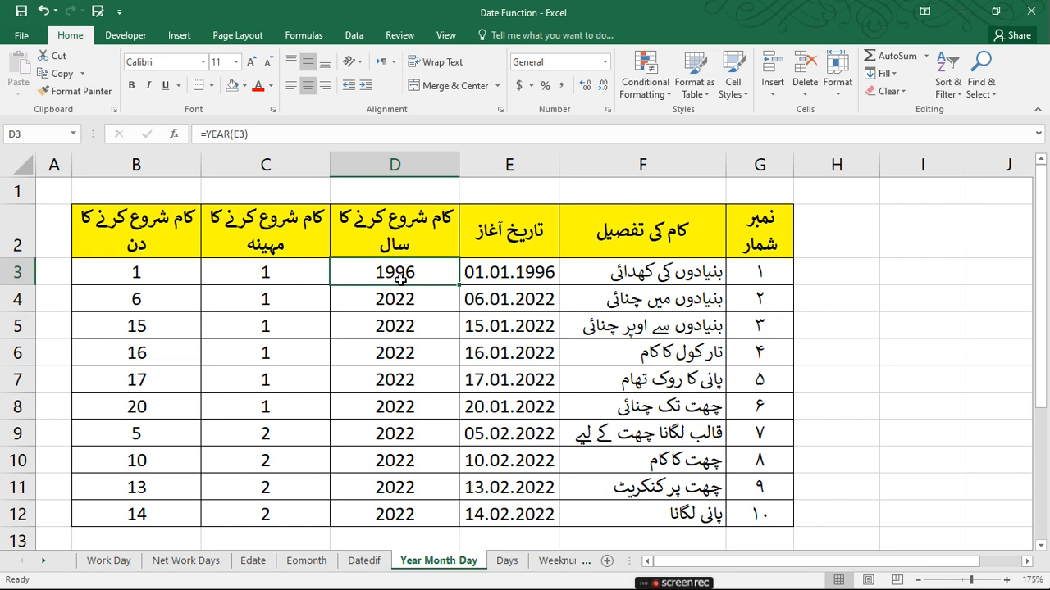
pyautogui.scroll(-1, 385, 328)
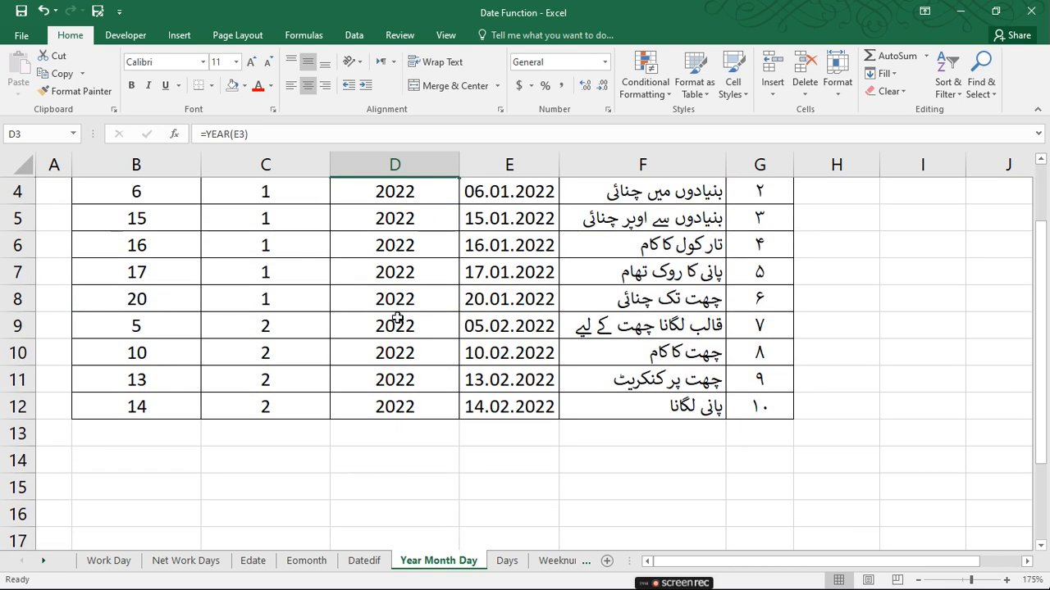
pyautogui.scroll(1, 410, 319)
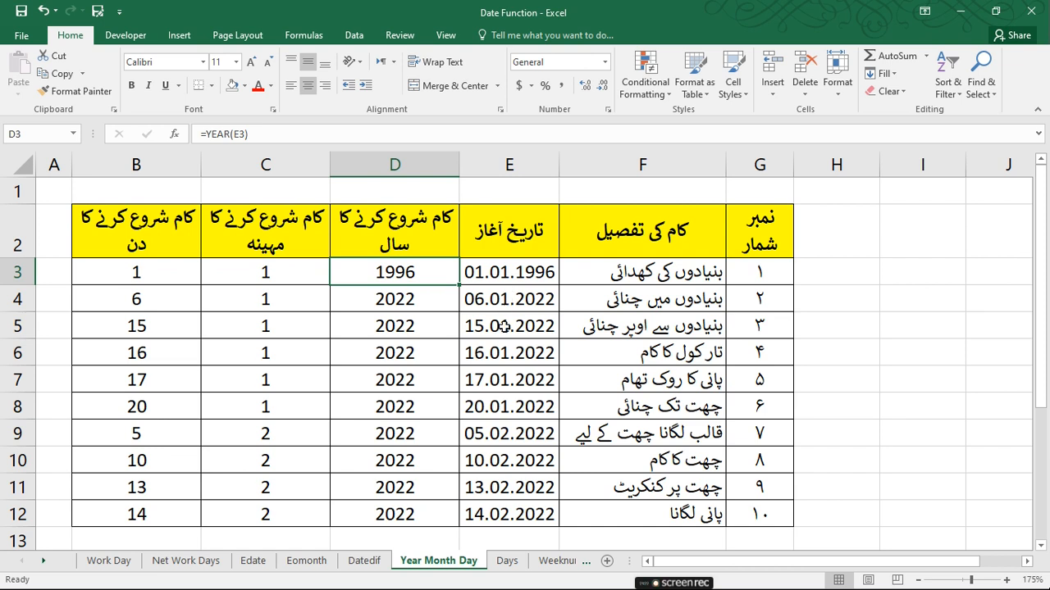
pyautogui.click(507, 277)
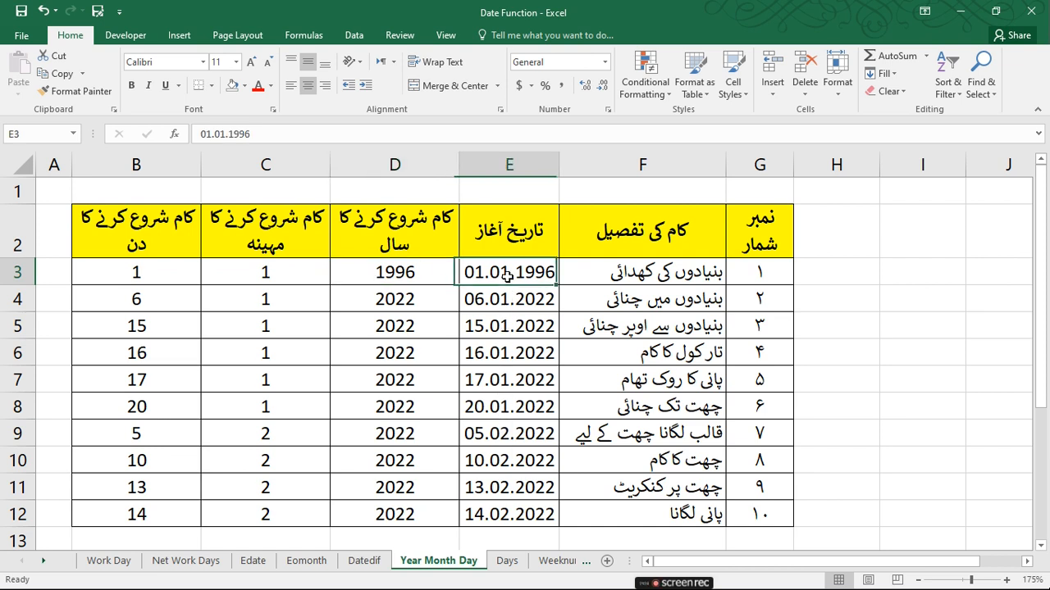
pyautogui.scroll(-1, 492, 326)
pyautogui.scroll(1, 493, 345)
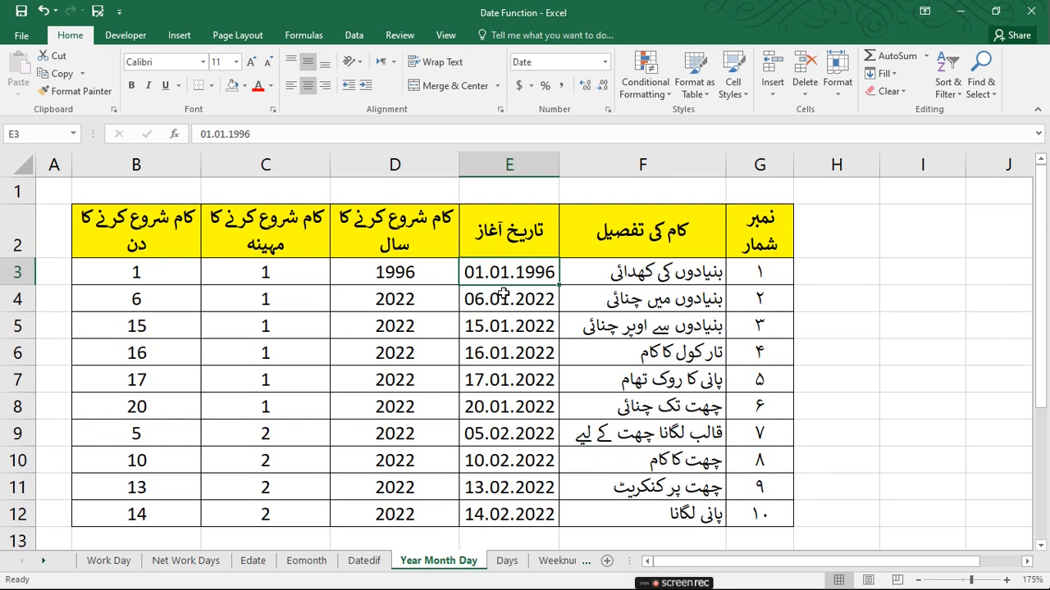
# - Apply the custom number format yyyyy to the start dates in E3:E12 so only the year is displayed
pyautogui.moveTo(509, 277); pyautogui.dragTo(509, 515)
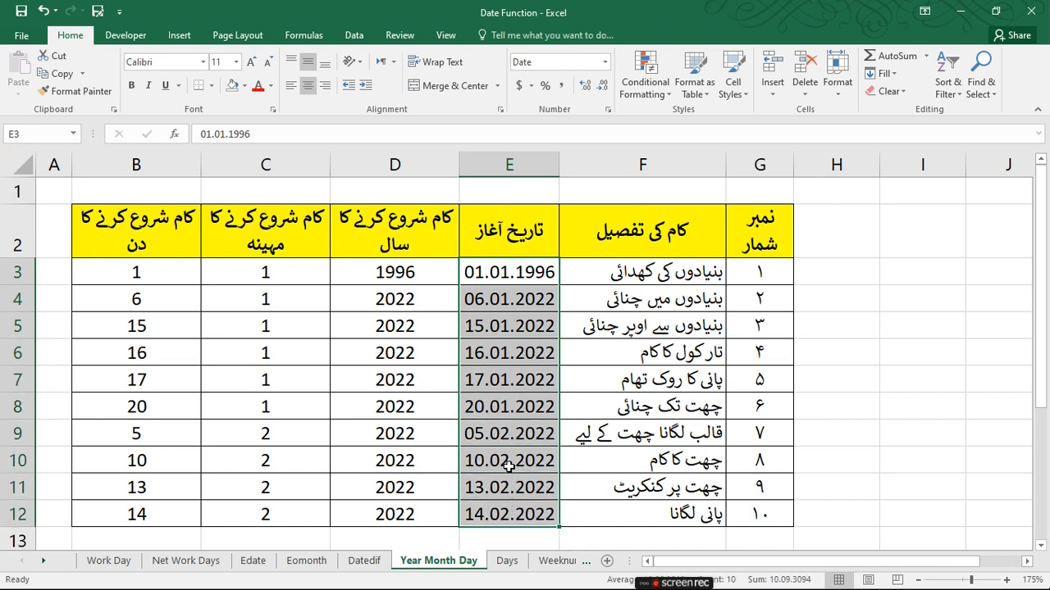
pyautogui.hotkey('ctrl', '1')
pyautogui.click(394, 210)
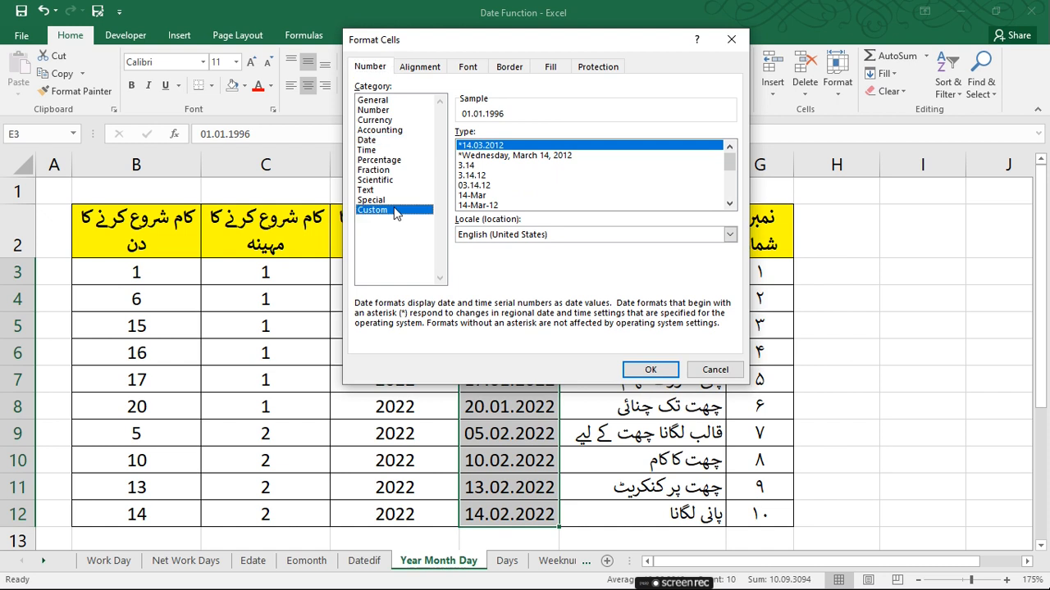
pyautogui.click(504, 147)
pyautogui.press('BackSpace')
pyautogui.press('BackSpace')
pyautogui.press('BackSpace')
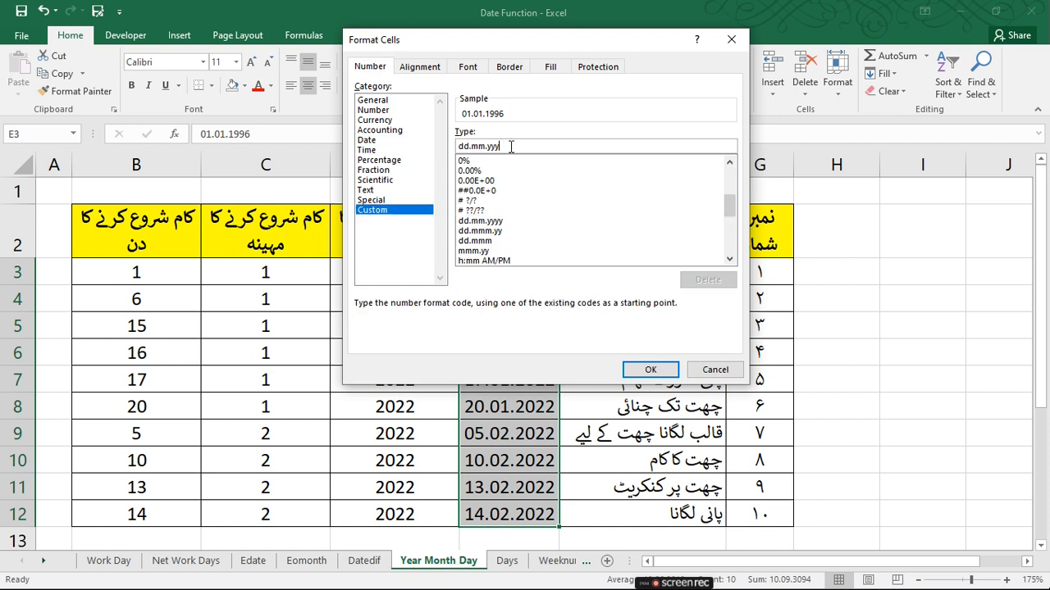
pyautogui.press('BackSpace')
pyautogui.press('BackSpace')
pyautogui.press('BackSpace')
pyautogui.press('BackSpace')
pyautogui.press('BackSpace')
pyautogui.press('BackSpace')
pyautogui.press('BackSpace')
pyautogui.write('yyyy')
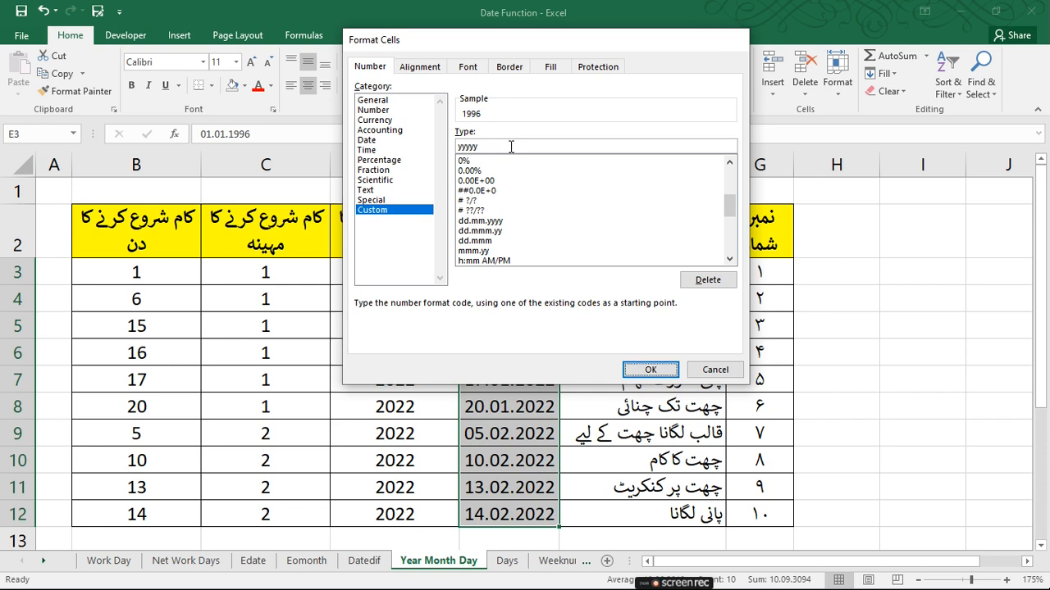
pyautogui.press('Return')
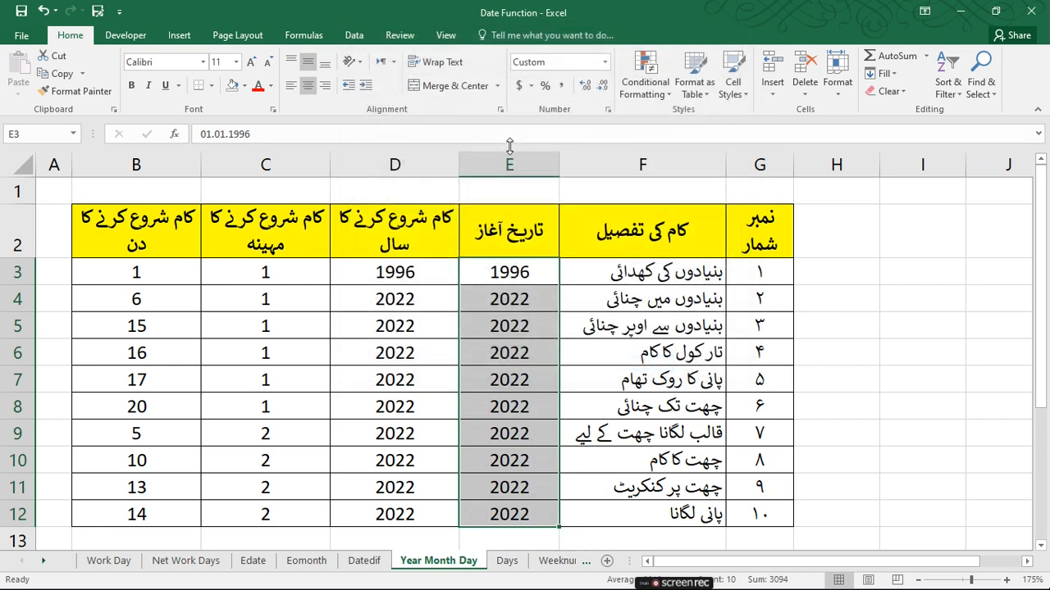
# - Check the underlying full dates stored in the year-formatted cells E4 and E5
pyautogui.doubleClick(523, 300)
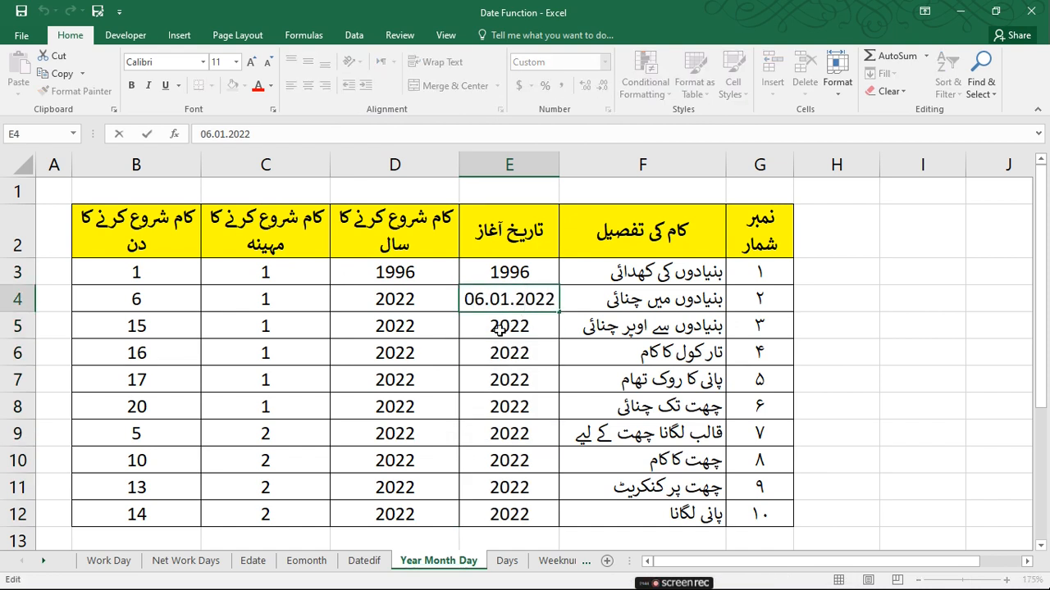
pyautogui.click(500, 329)
pyautogui.scroll(-1, 447, 383)
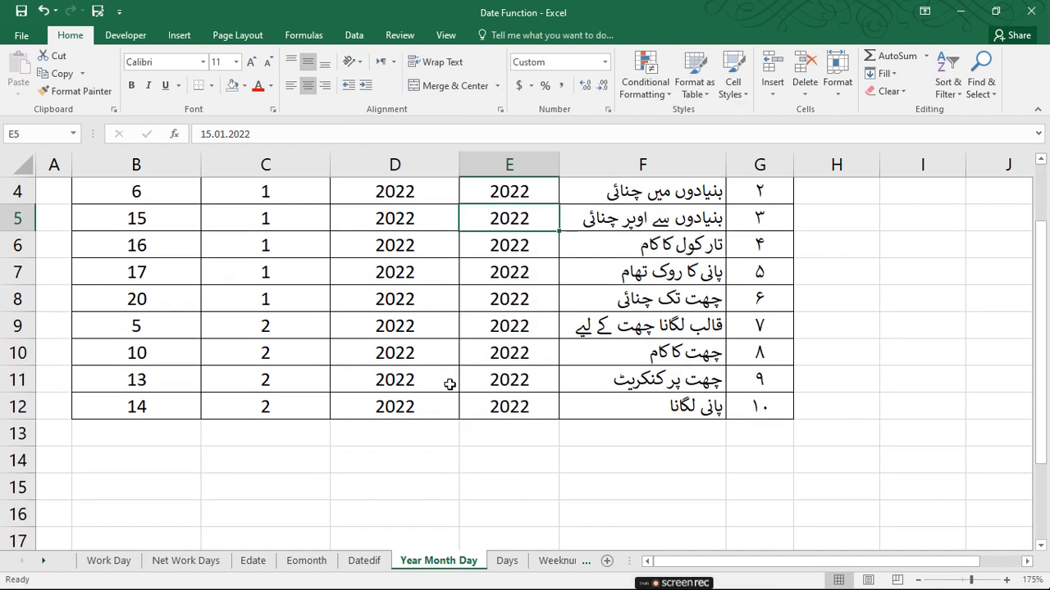
# - Enter a COUNTIF formula in E14 that counts 2022 in the year-formatted start dates E3:E12
pyautogui.click(512, 464)
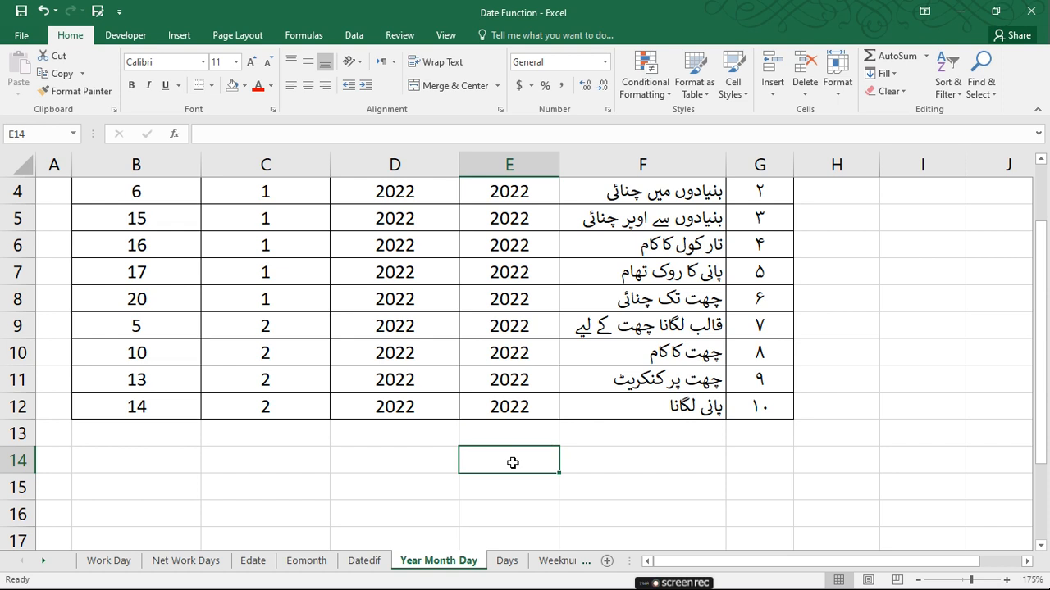
pyautogui.write('=')
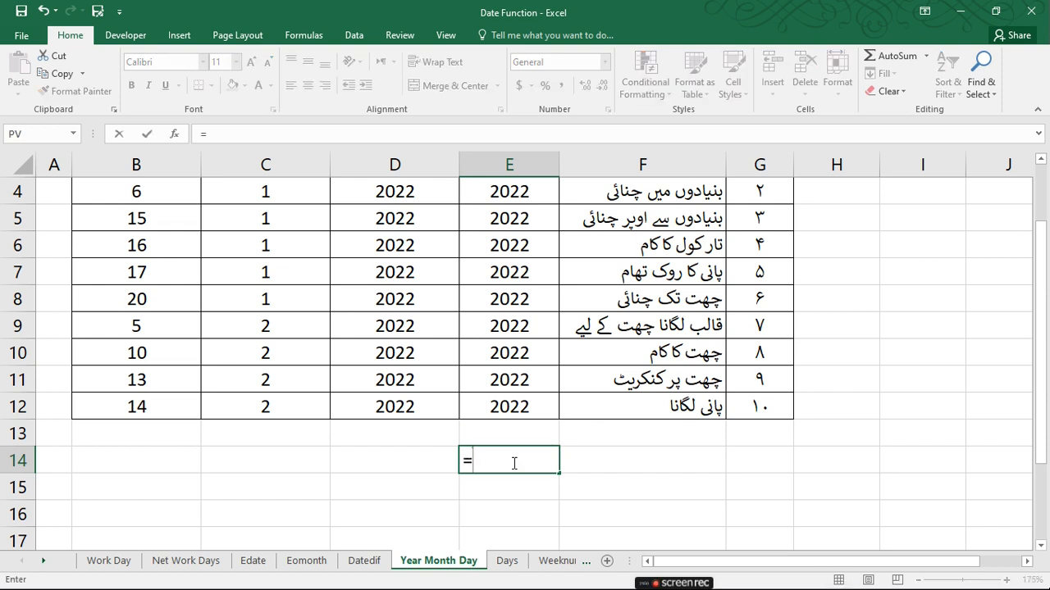
pyautogui.write('countif')
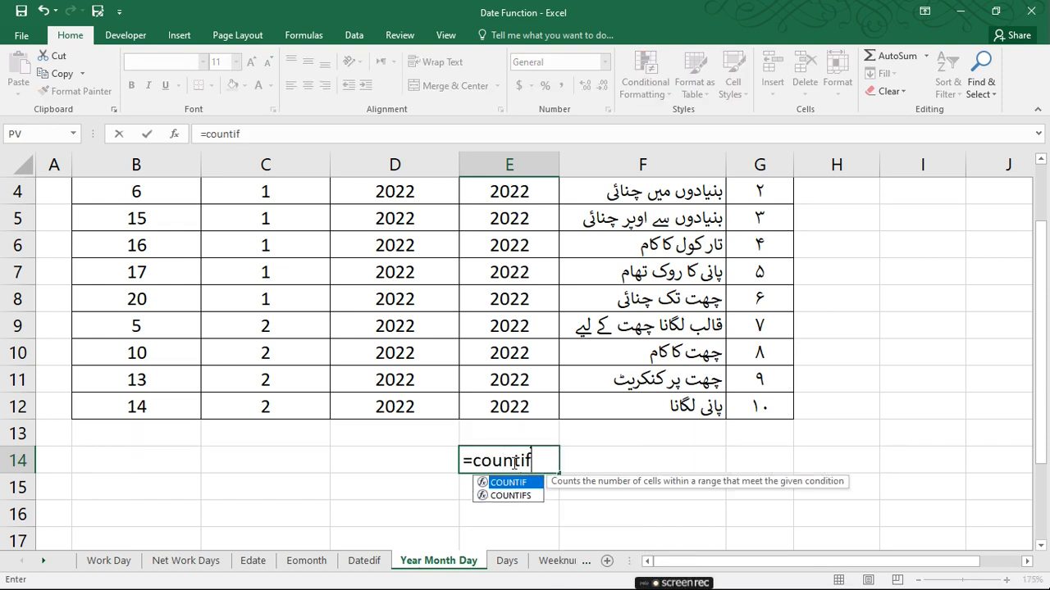
pyautogui.press('Tab')
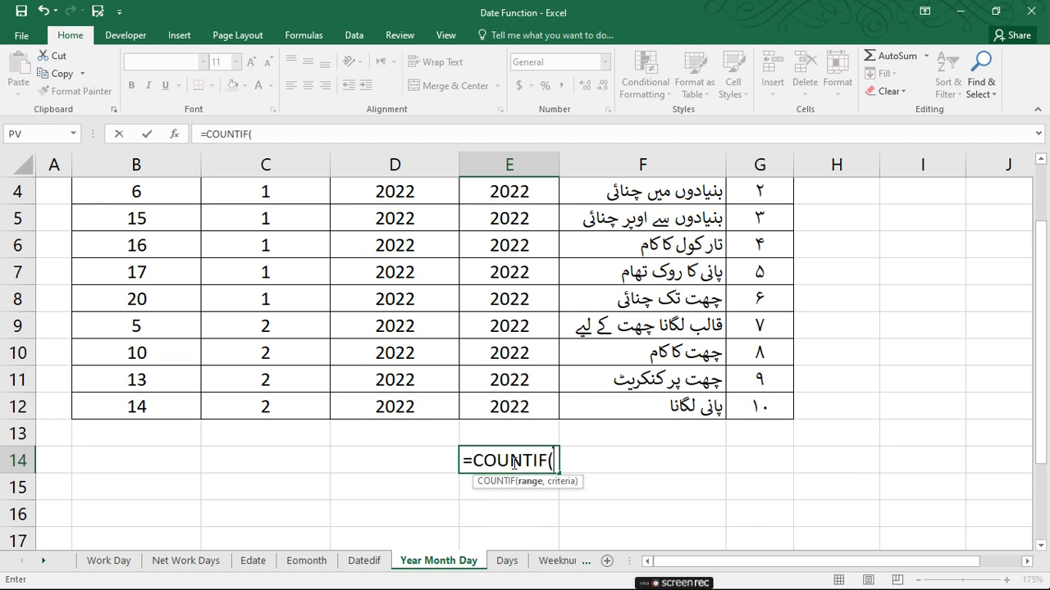
pyautogui.scroll(1, 514, 462)
pyautogui.moveTo(500, 279); pyautogui.dragTo(518, 492)
pyautogui.scroll(-1, 518, 468)
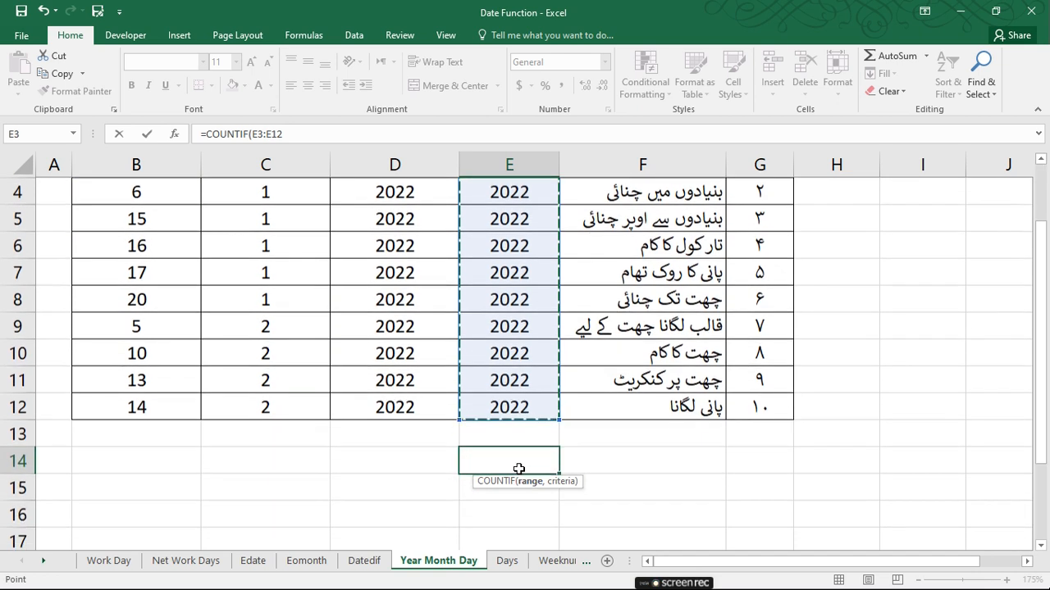
pyautogui.write(',')
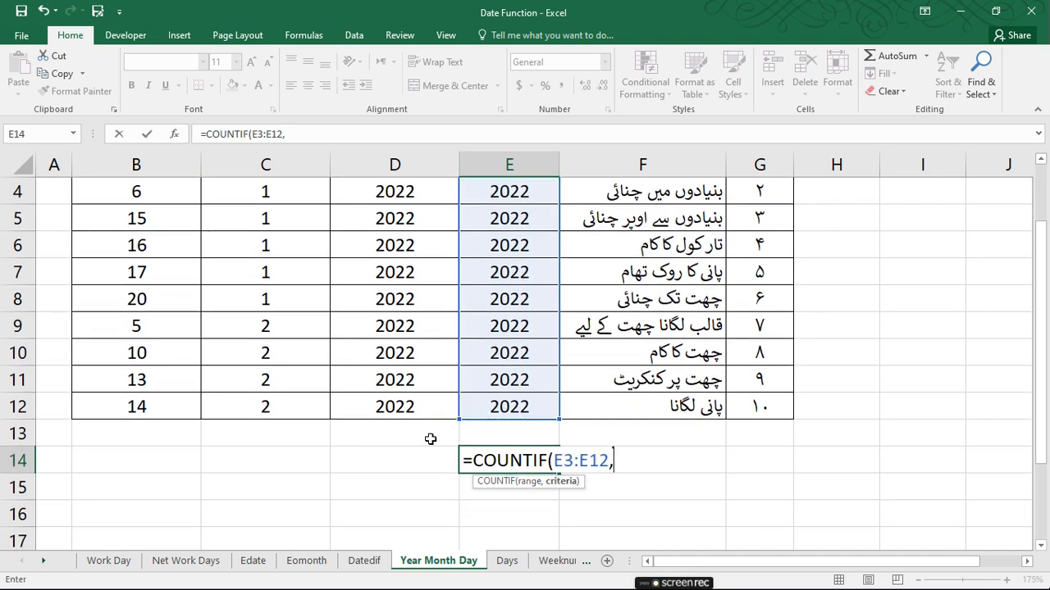
pyautogui.write('2022)')
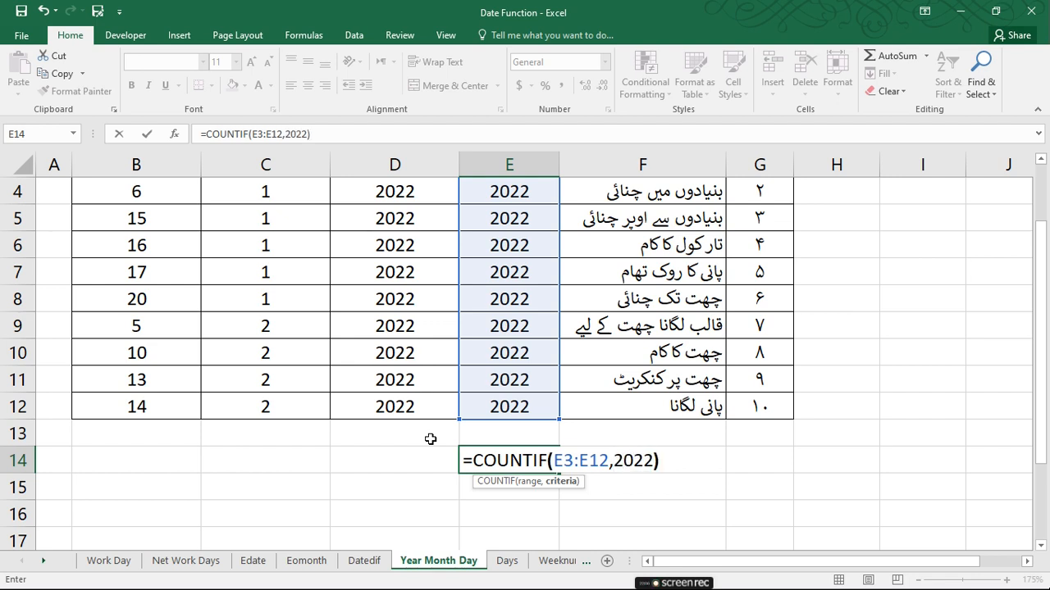
pyautogui.press('Return')
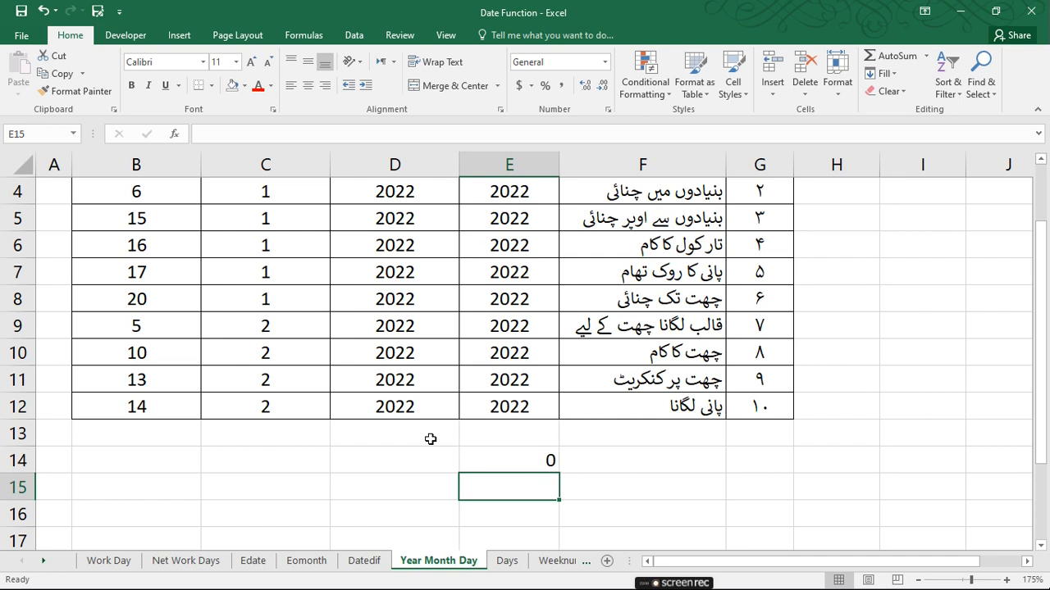
# - Examine the YEAR formula in D3 and the cell it references
pyautogui.scroll(1, 430, 440)
pyautogui.click(395, 271)
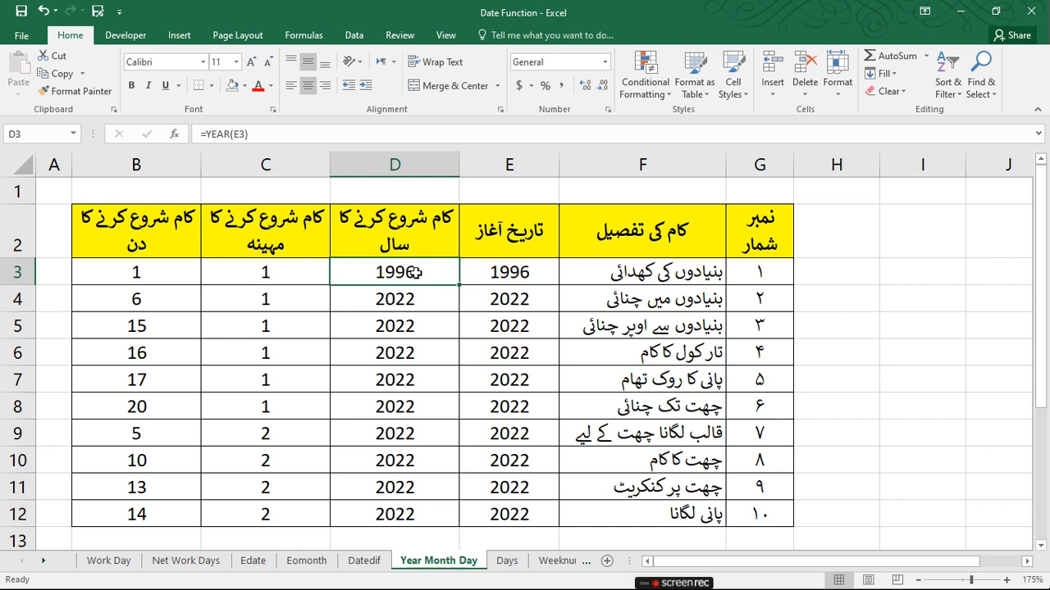
pyautogui.doubleClick(416, 273)
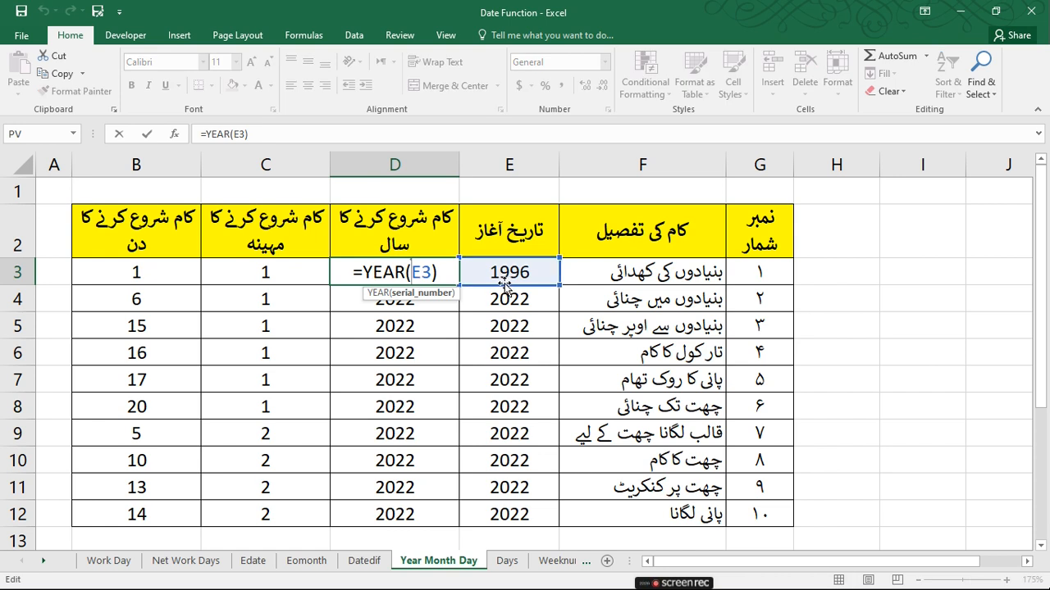
pyautogui.press('Return')
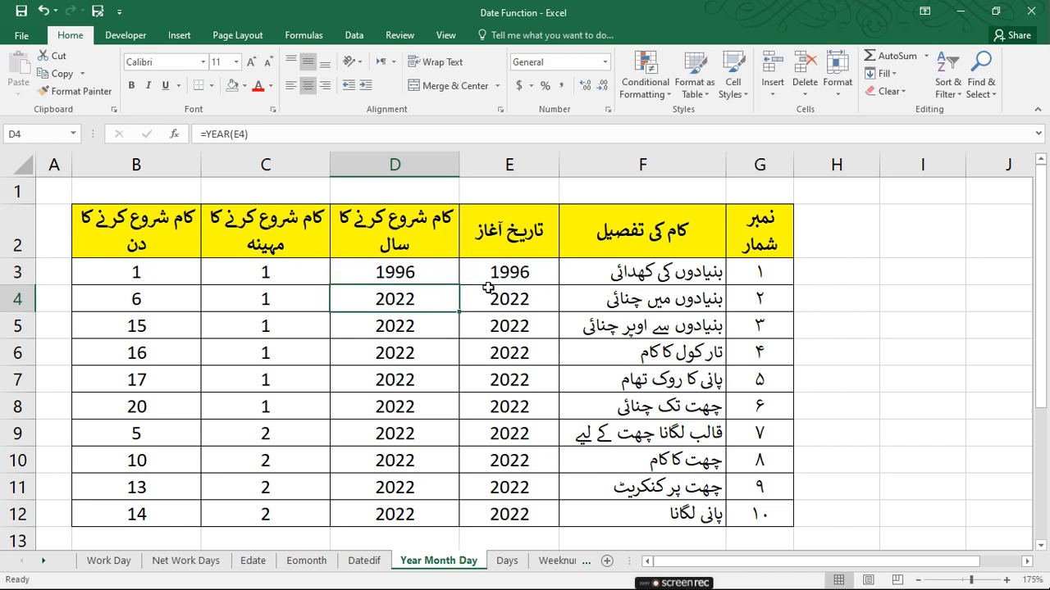
# - Change the start date in E3 to 01.01.1999
pyautogui.press('Up')
pyautogui.press('Right')
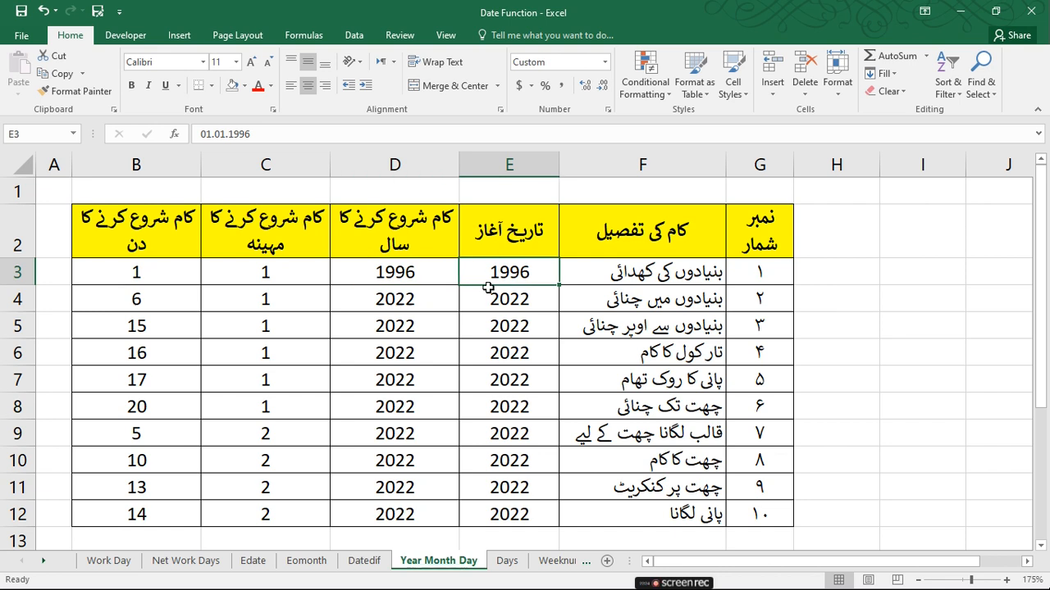
pyautogui.doubleClick(524, 277)
pyautogui.moveTo(554, 273); pyautogui.dragTo(537, 277)
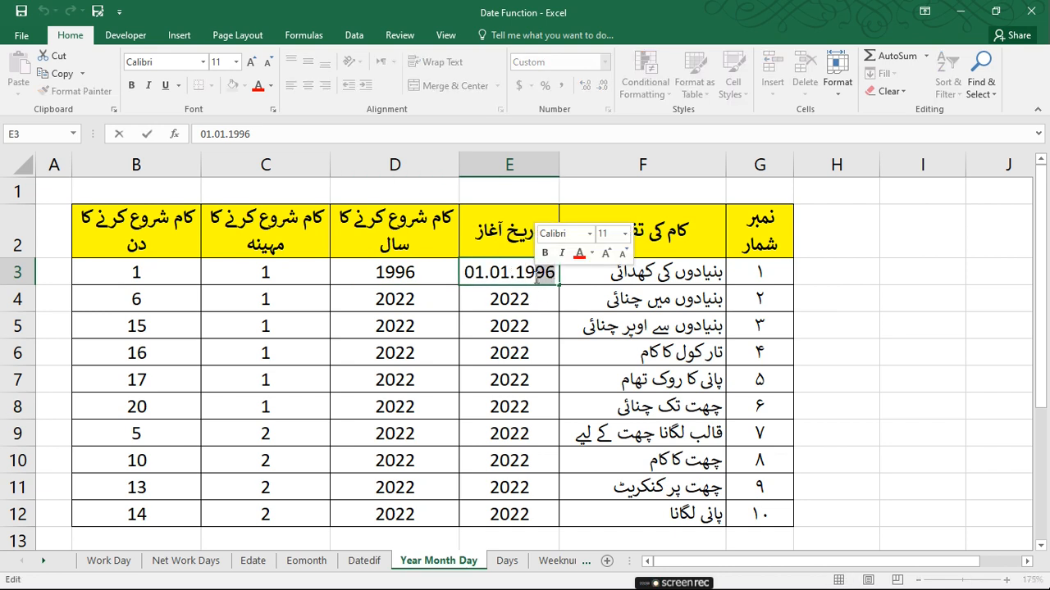
pyautogui.write('99')
pyautogui.press('Return')
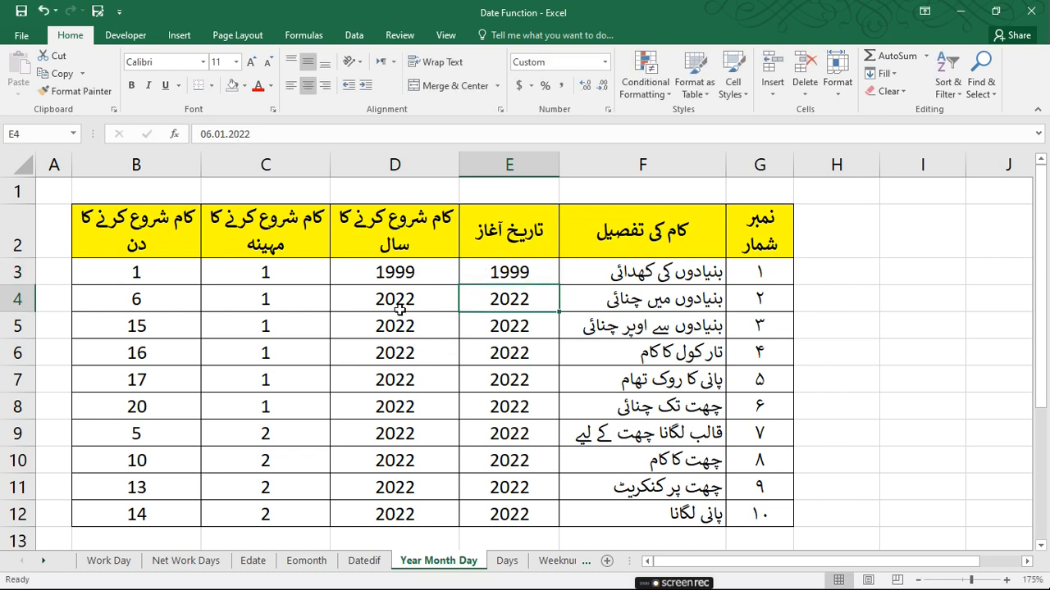
# - Enter a COUNTIF formula in E15 that counts 2022 in the YEAR results D3:D12
pyautogui.scroll(-2, 397, 447)
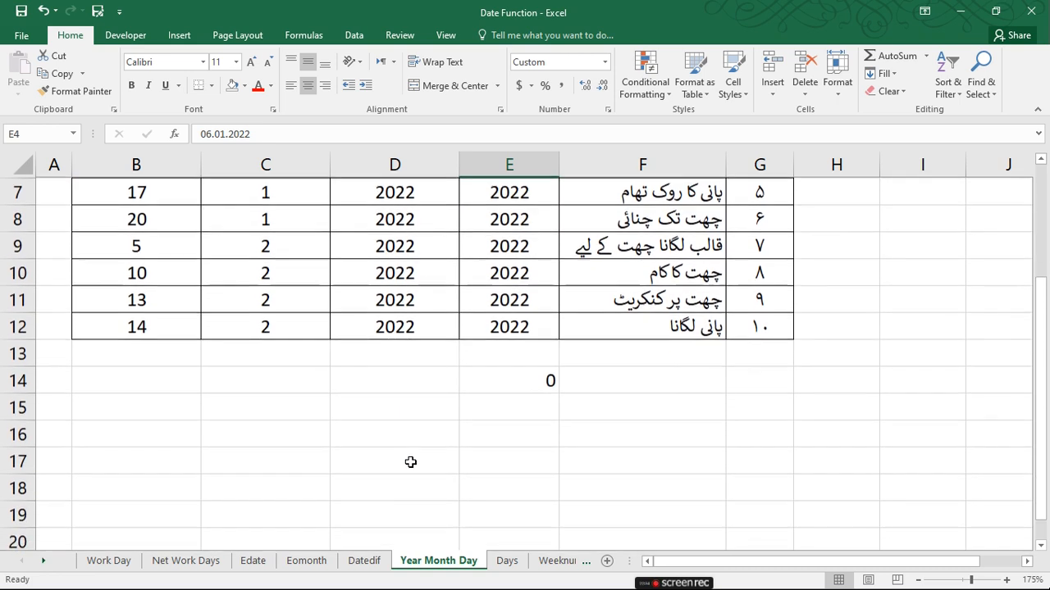
pyautogui.click(545, 407)
pyautogui.write('=countif')
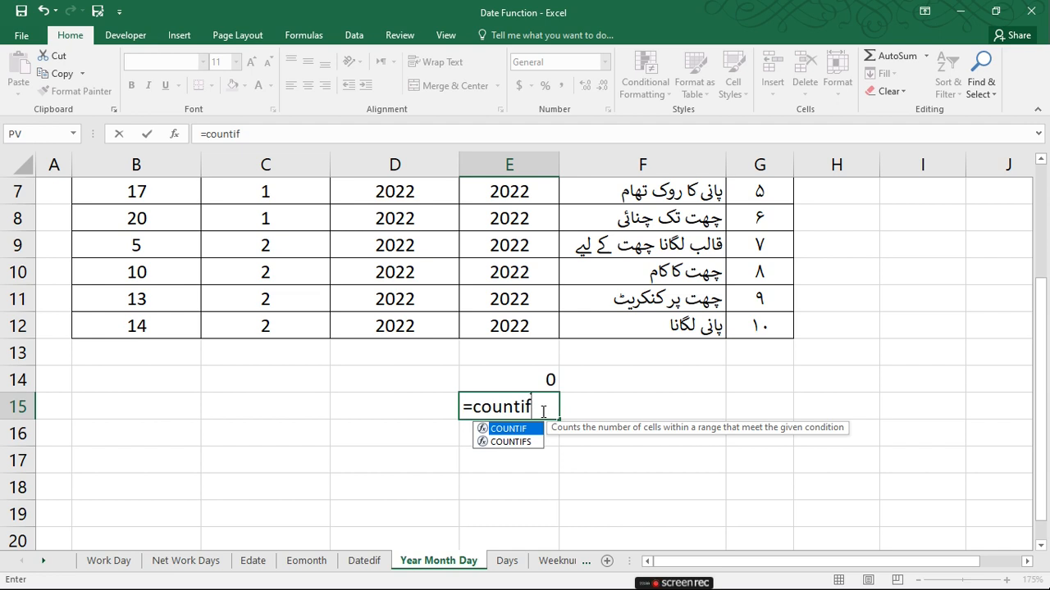
pyautogui.press('Tab')
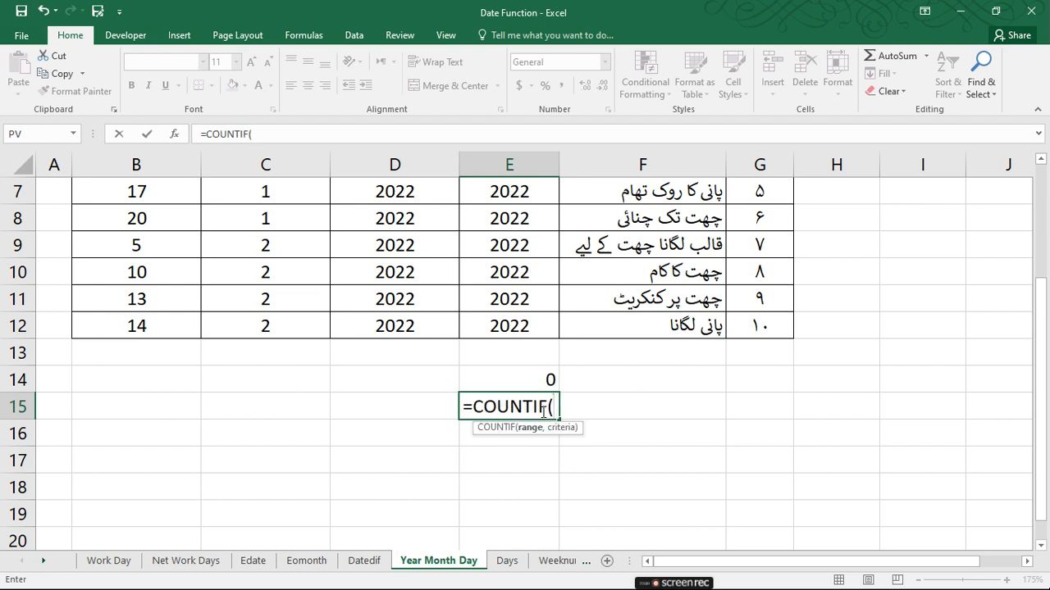
pyautogui.scroll(2, 419, 369)
pyautogui.moveTo(395, 275); pyautogui.dragTo(391, 514)
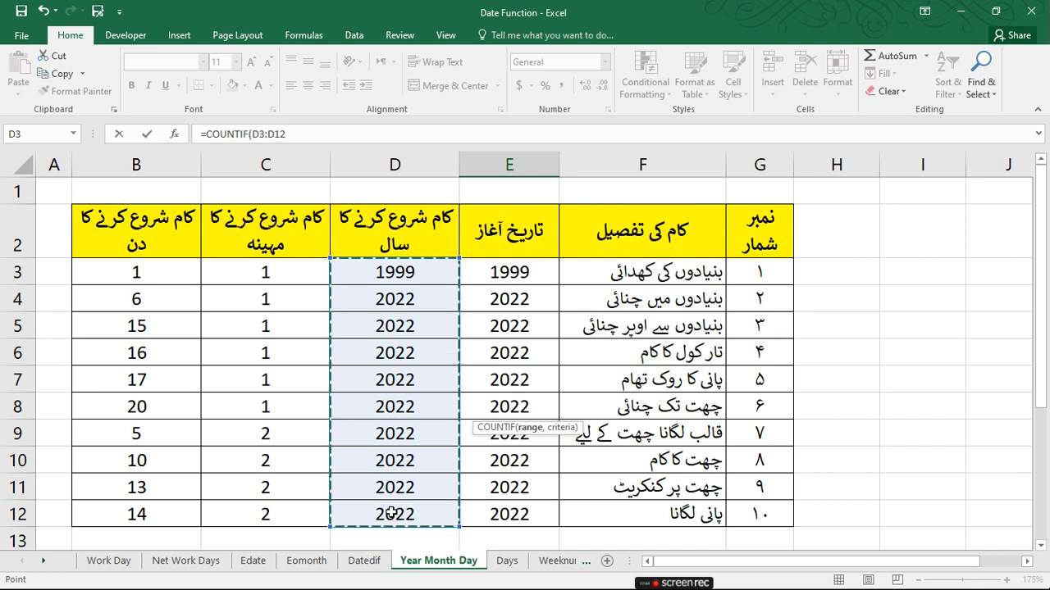
pyautogui.scroll(-1, 402, 435)
pyautogui.write(',2022')
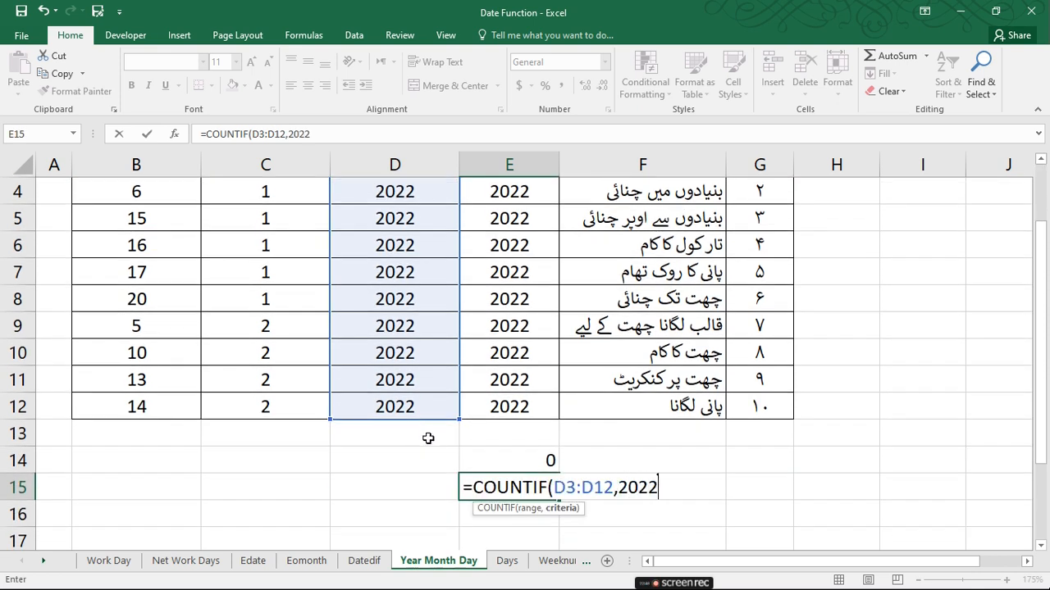
pyautogui.write(')')
pyautogui.press('Return')
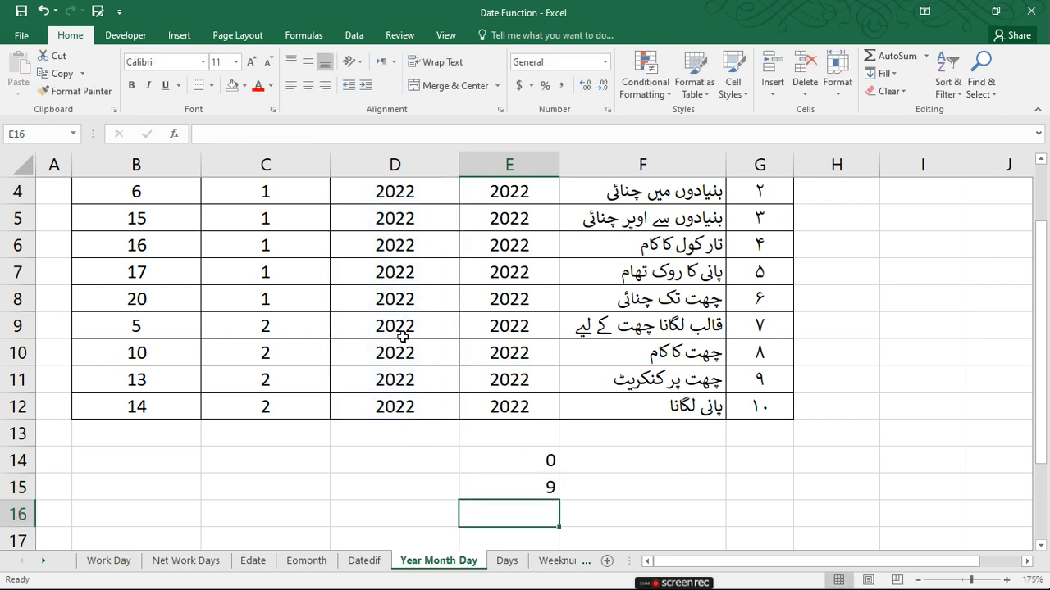
# - Change the start date in E8 to 20.01.2021
pyautogui.scroll(2, 402, 336)
pyautogui.scroll(-1, 403, 341)
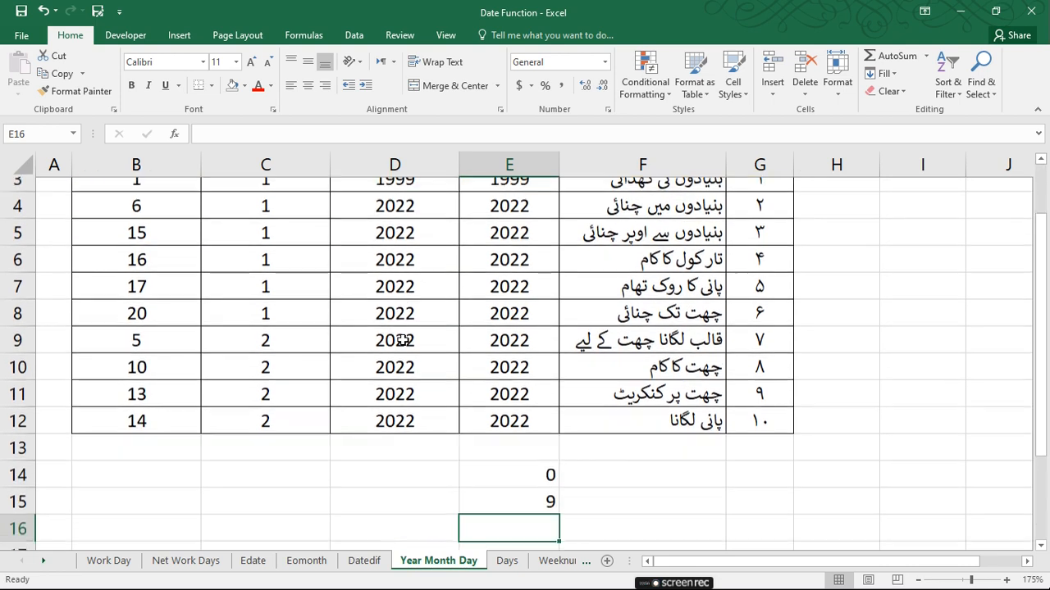
pyautogui.scroll(-1, 403, 341)
pyautogui.doubleClick(522, 300)
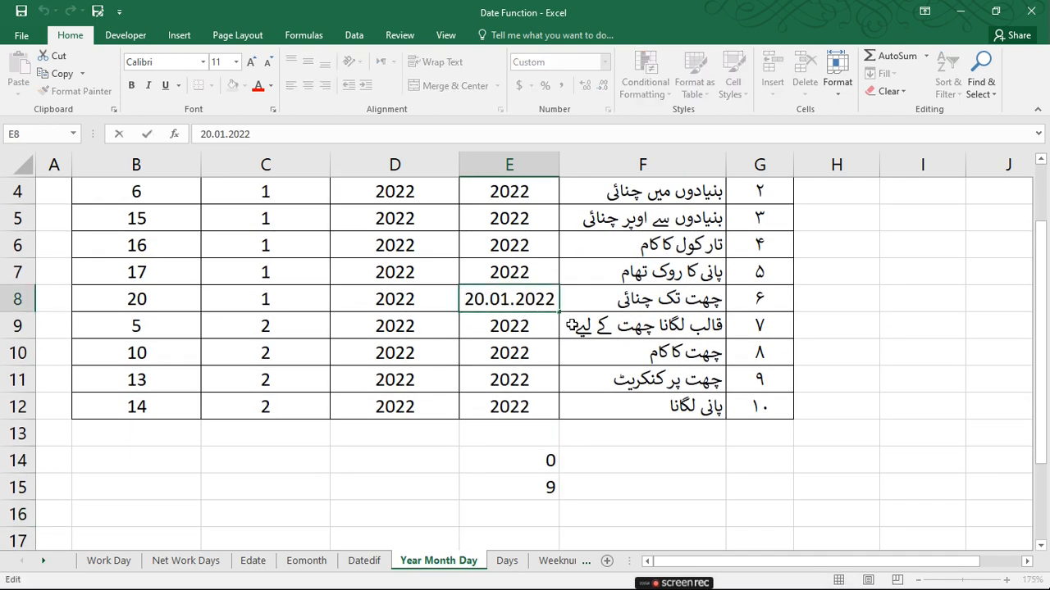
pyautogui.press('Right')
pyautogui.press('Right')
pyautogui.press('BackSpace')
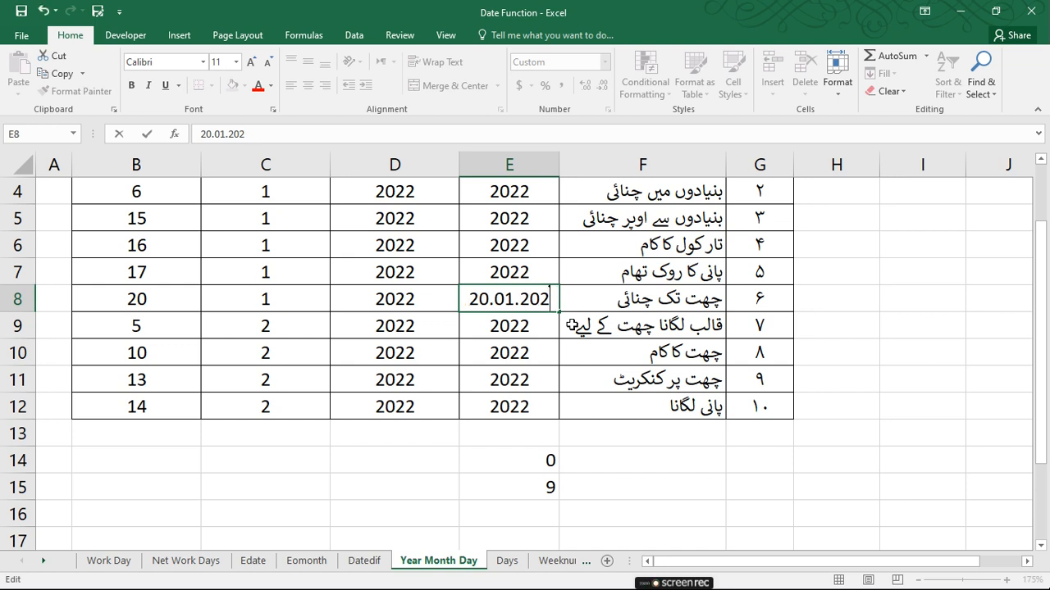
pyautogui.write('1')
pyautogui.press('Return')
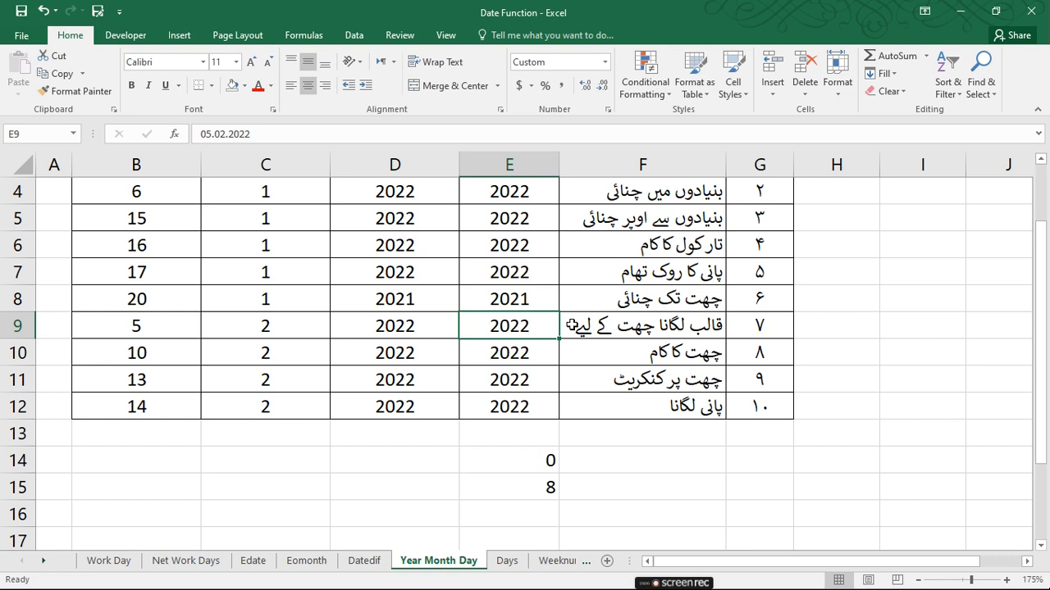
# - Examine the MONTH formula in C3 and the DAY formula in B3
pyautogui.scroll(1, 558, 328)
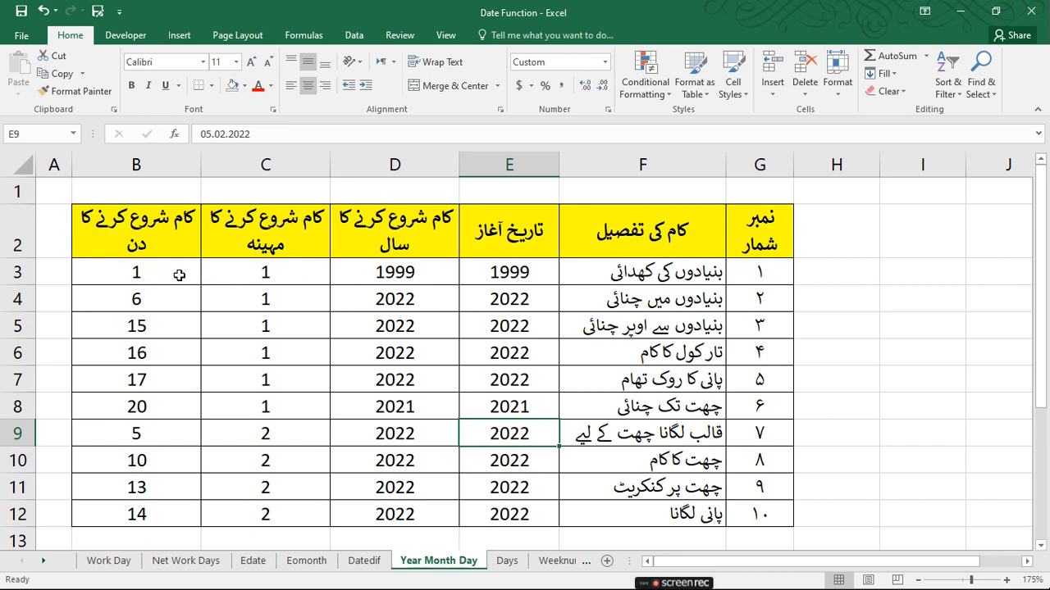
pyautogui.scroll(-1, 416, 361)
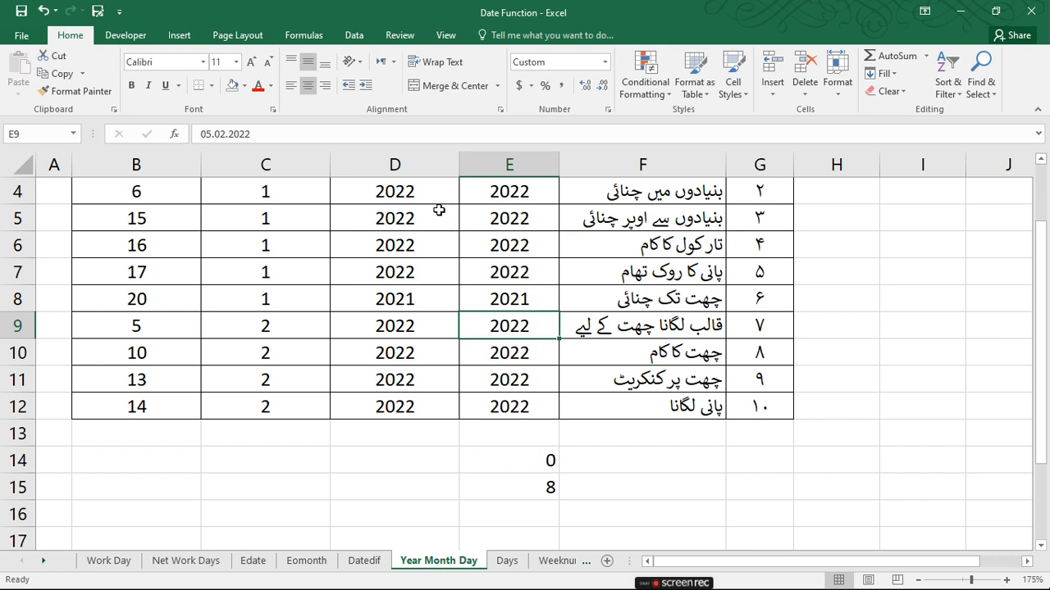
pyautogui.scroll(1, 398, 242)
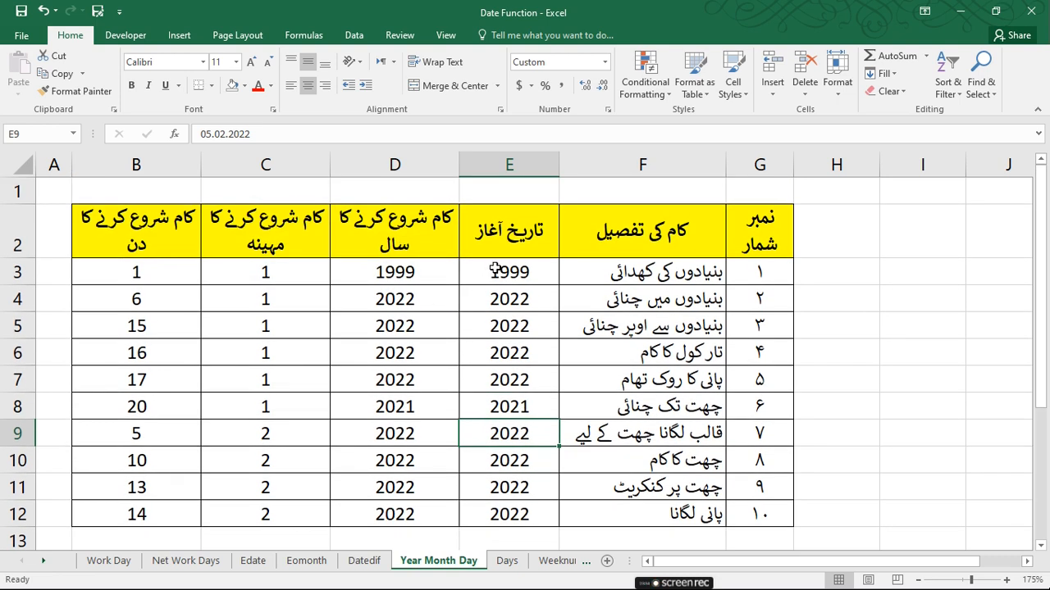
pyautogui.scroll(-2, 502, 407)
pyautogui.scroll(2, 506, 400)
pyautogui.click(262, 272)
pyautogui.doubleClick(264, 272)
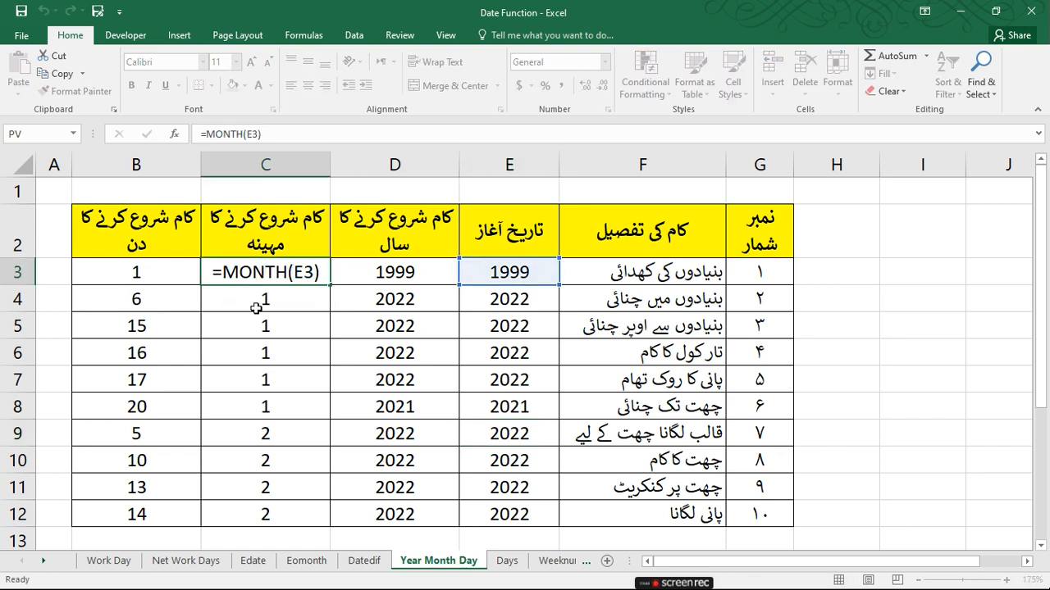
pyautogui.press('Return')
pyautogui.doubleClick(136, 273)
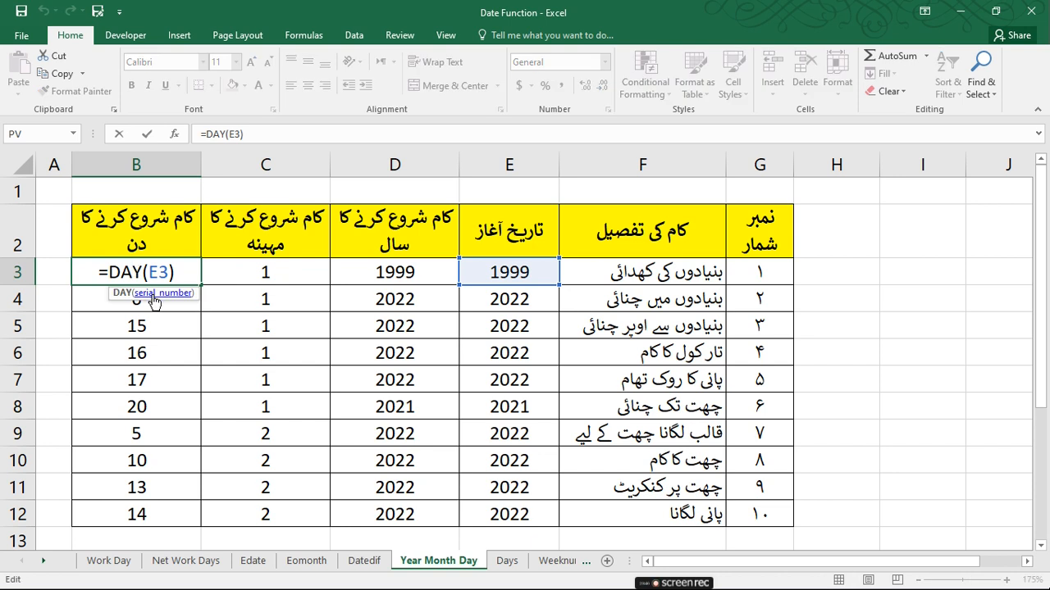
pyautogui.press('Return')
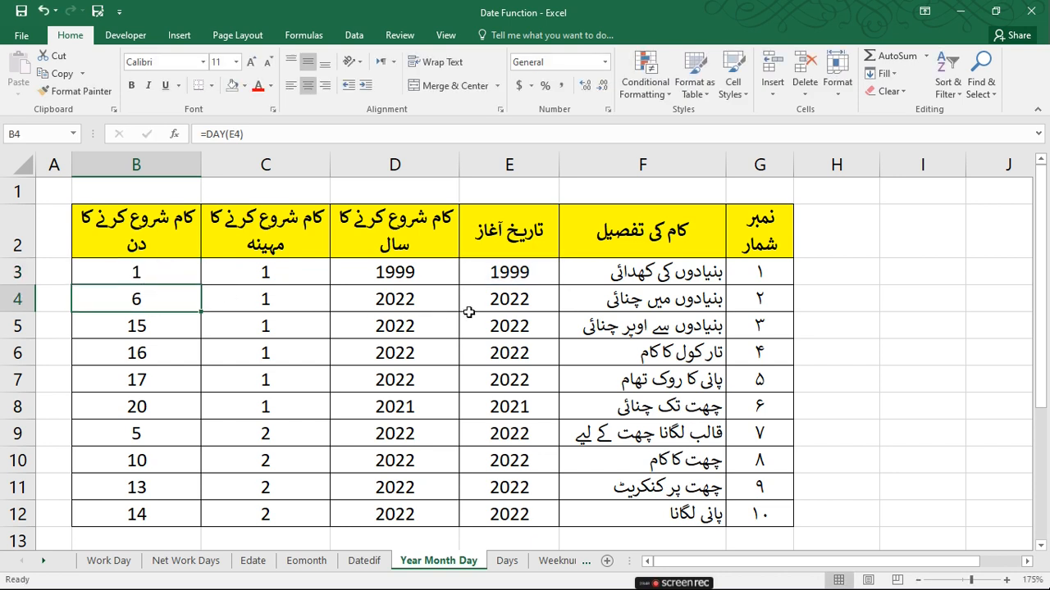
# - Check the full start dates stored in E4 and E5 against their extracted day, month and year
pyautogui.doubleClick(504, 299)
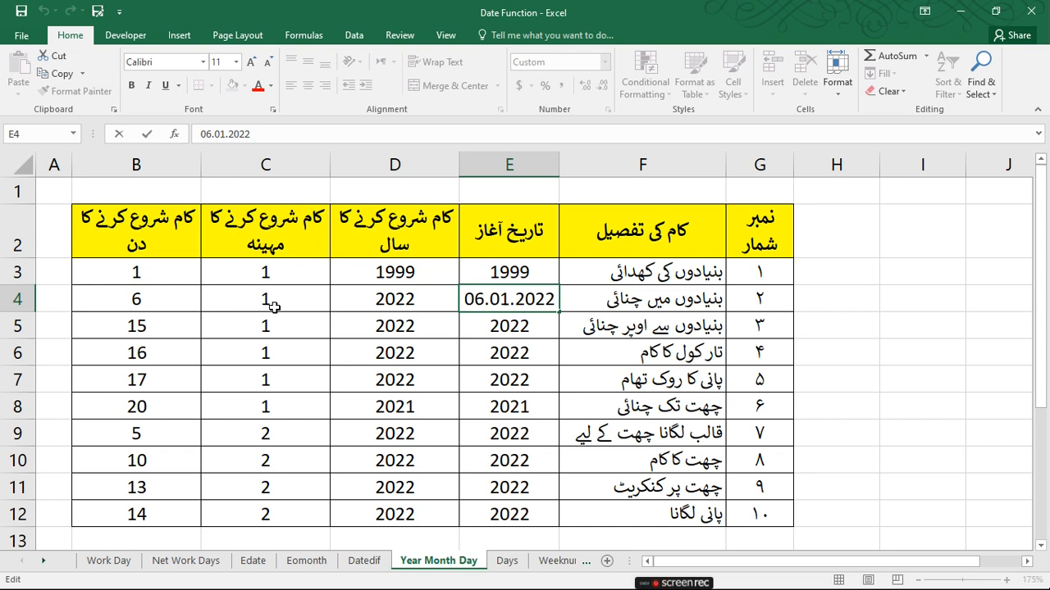
pyautogui.click(507, 332)
pyautogui.scroll(-1, 480, 350)
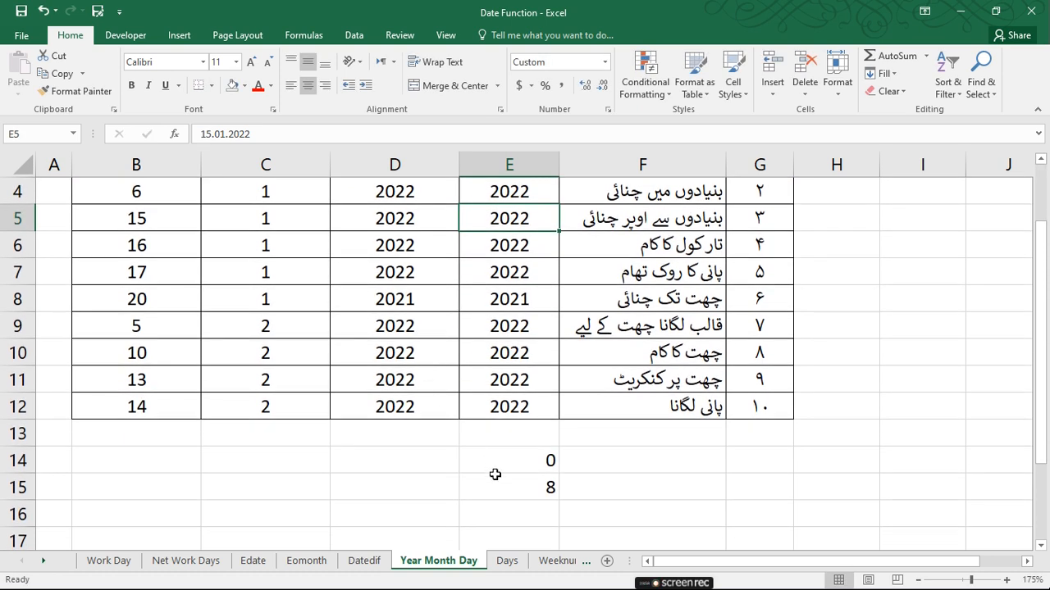
# - Open the Days sheet and examine the DAYS formula in B3 with its end and start date arguments
pyautogui.click(506, 561)
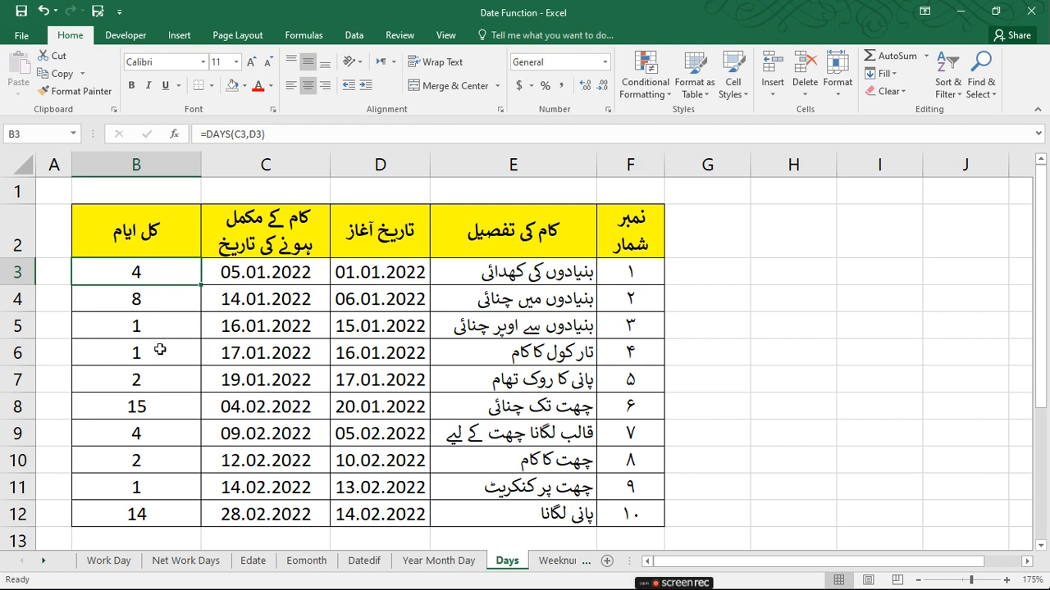
pyautogui.doubleClick(167, 273)
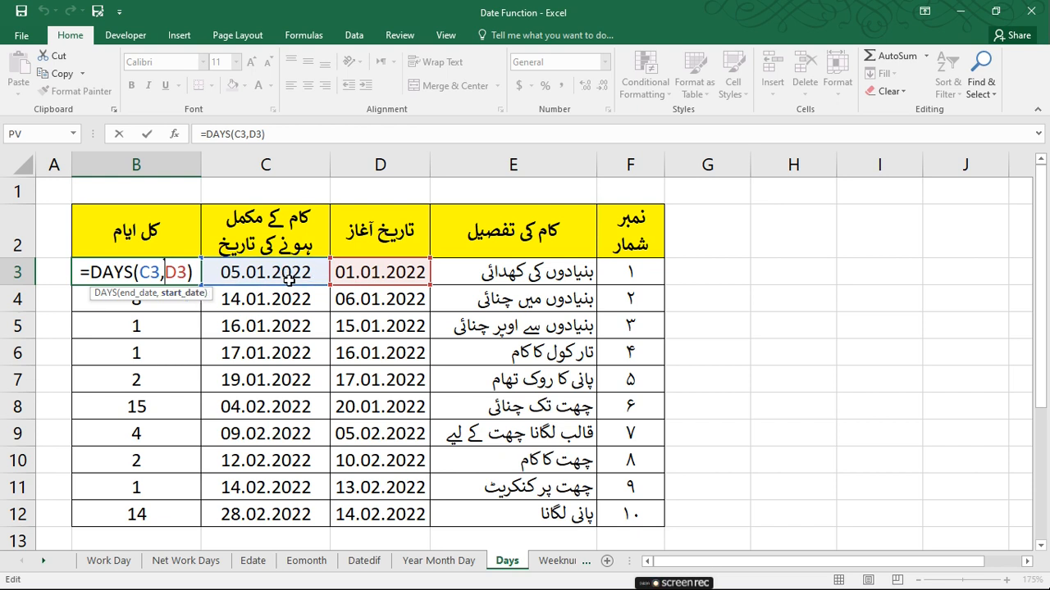
pyautogui.press('Return')
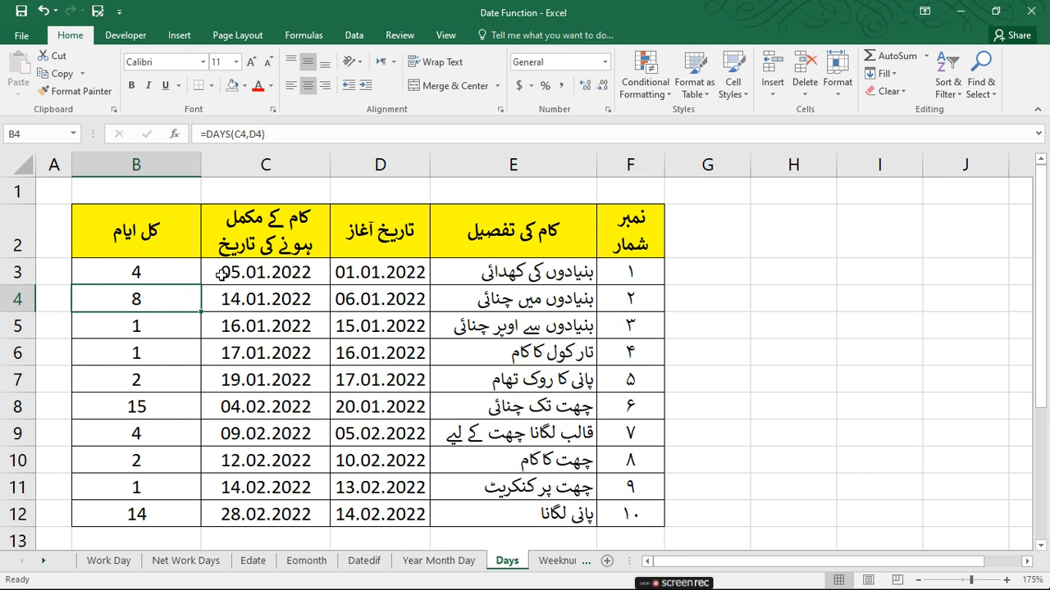
# - Fill the DAYS formula from B3 down through B12 on the Days sheet
pyautogui.click(172, 283)
pyautogui.doubleClick(200, 284)
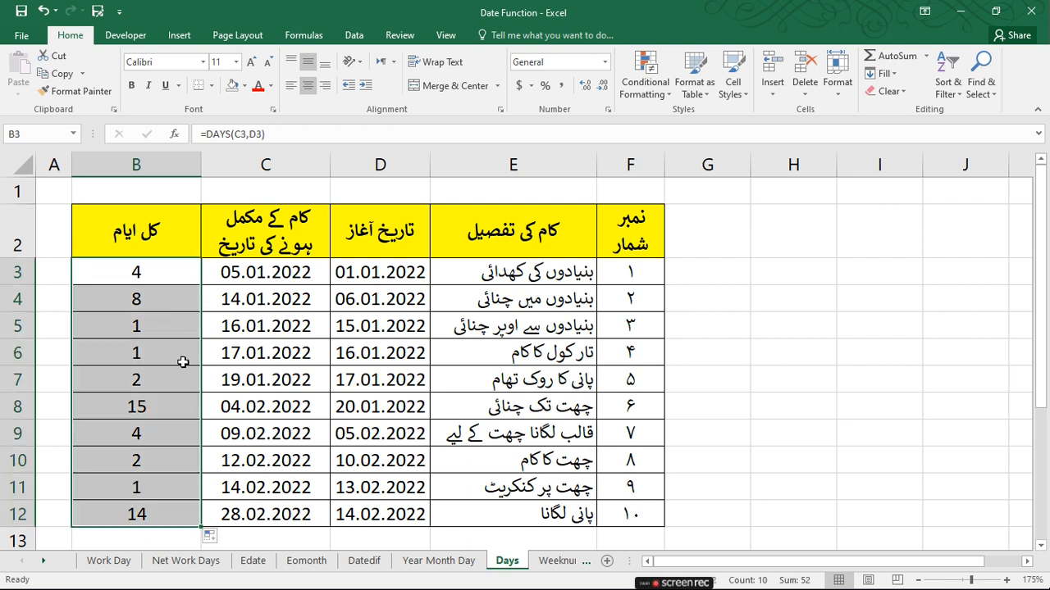
pyautogui.click(230, 372)
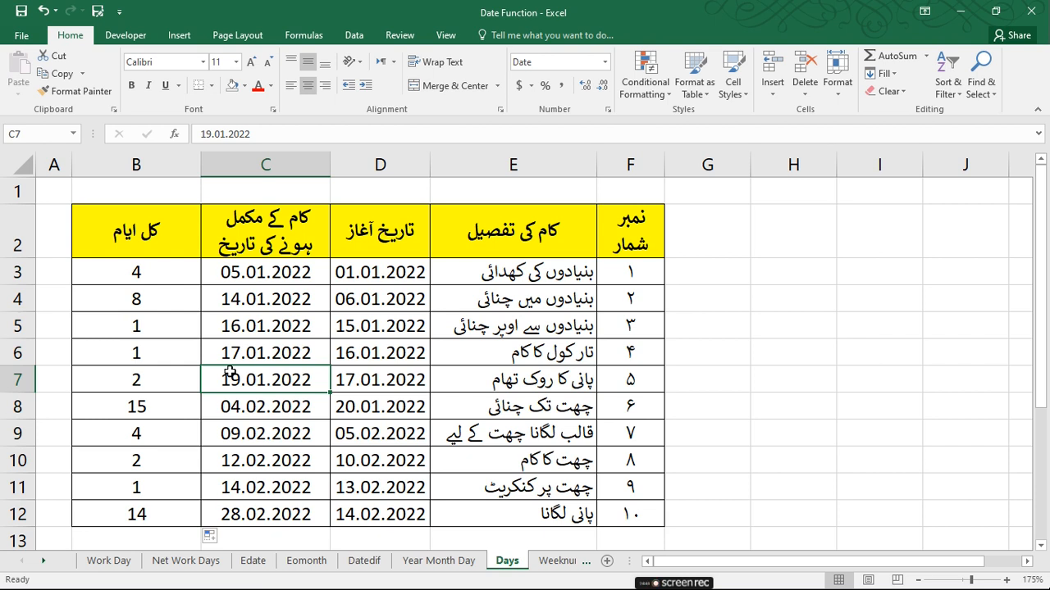
# - Open the Weeknum sheet and examine the WEEKNUM formula in B3 with its date and return type arguments
pyautogui.click(557, 560)
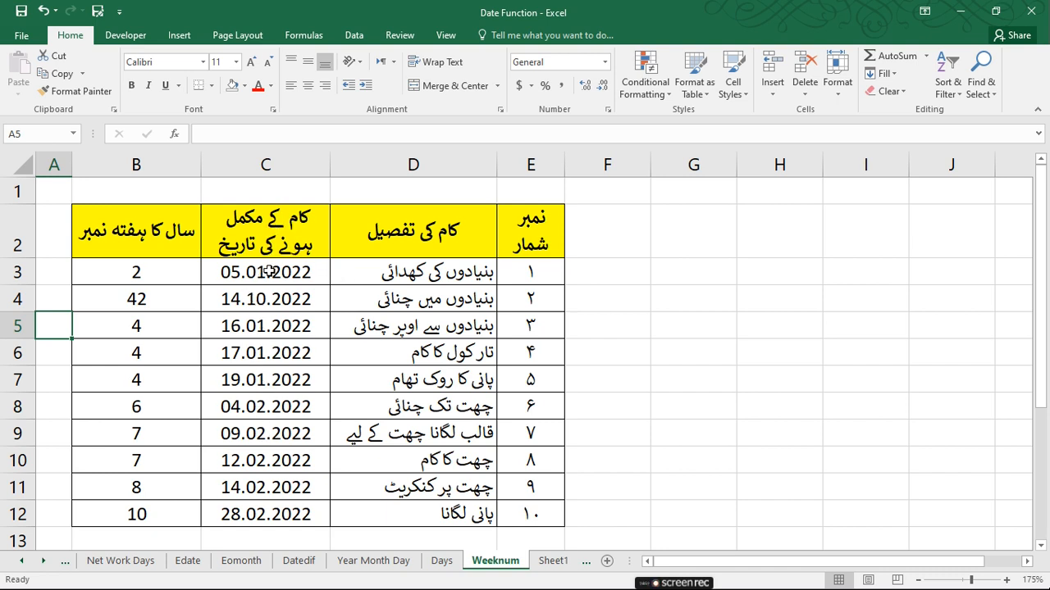
pyautogui.click(154, 273)
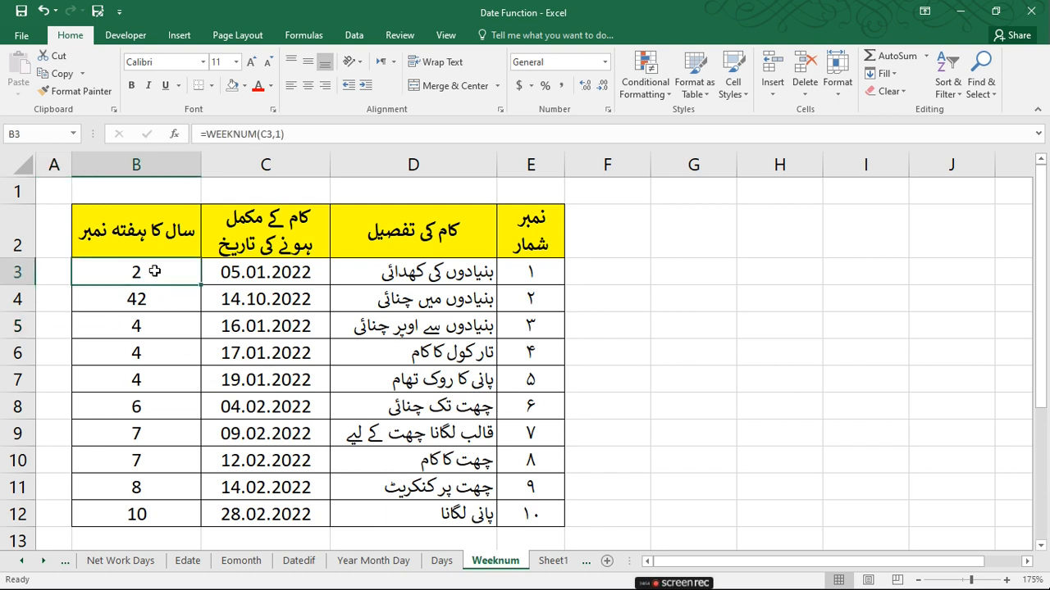
pyautogui.moveTo(154, 273); pyautogui.dragTo(145, 514)
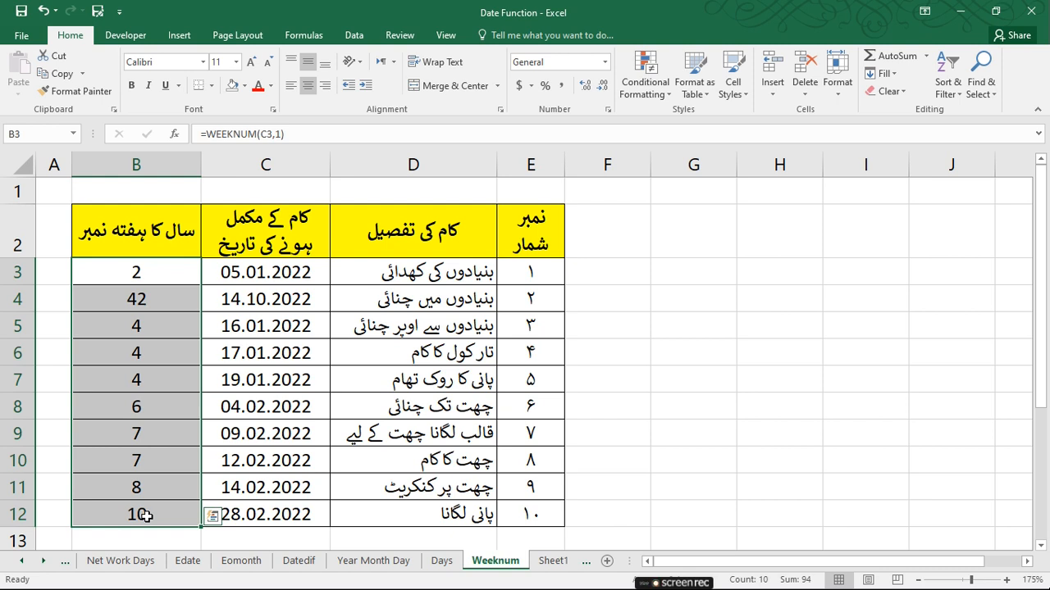
pyautogui.press('Left')
pyautogui.press('Right')
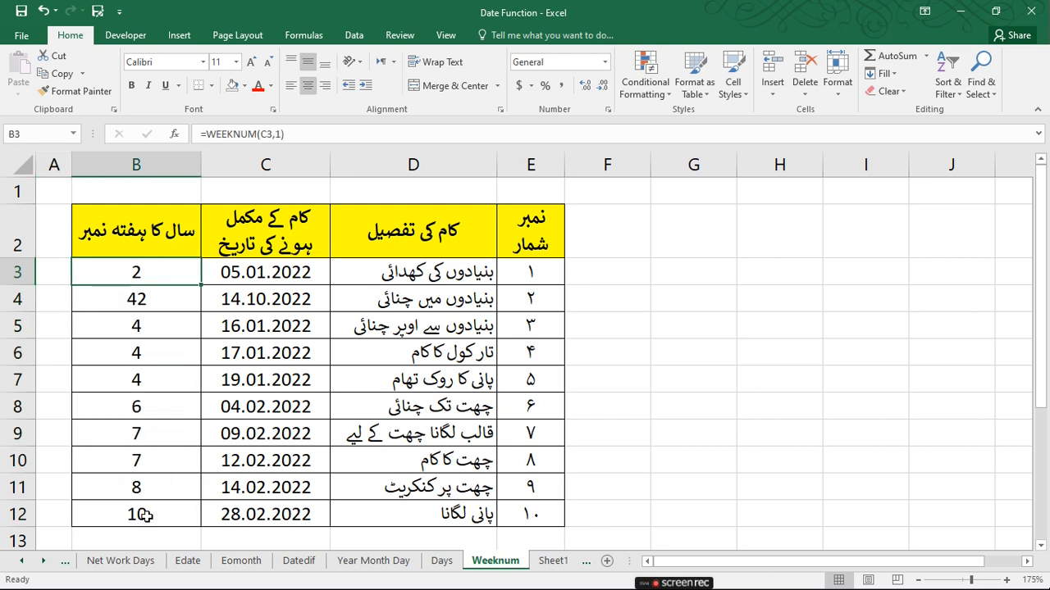
pyautogui.doubleClick(139, 272)
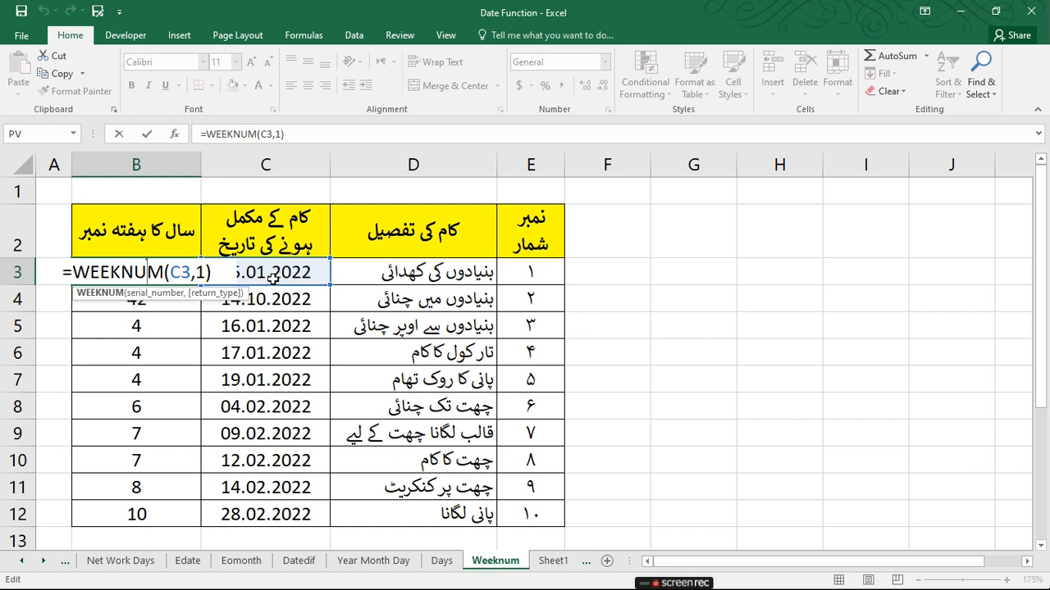
pyautogui.press('Return')
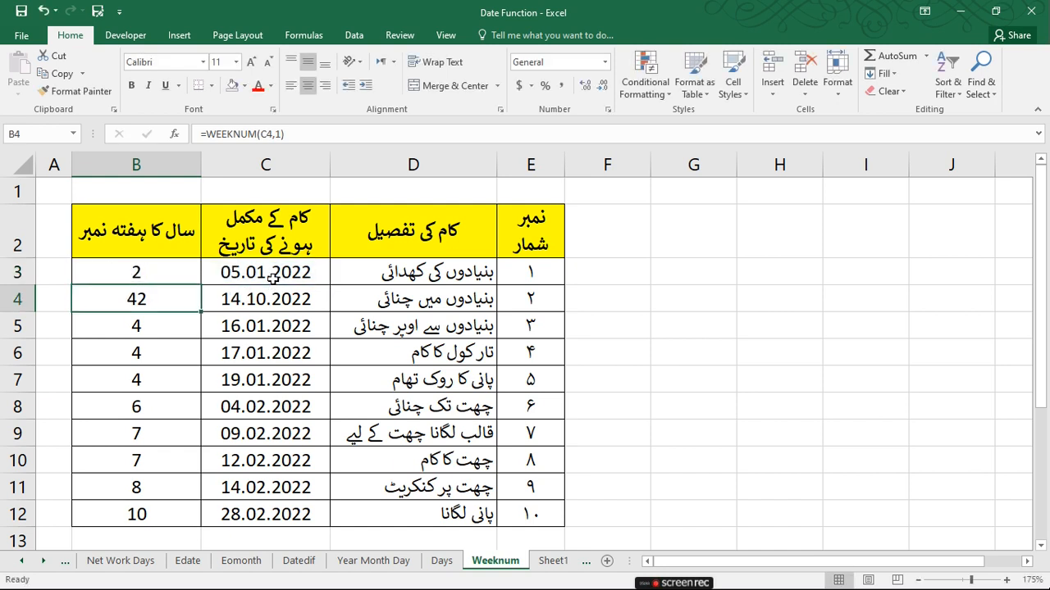
# - Examine the WEEKNUM formula in B4 and compare it with the completion date in C4
pyautogui.doubleClick(126, 307)
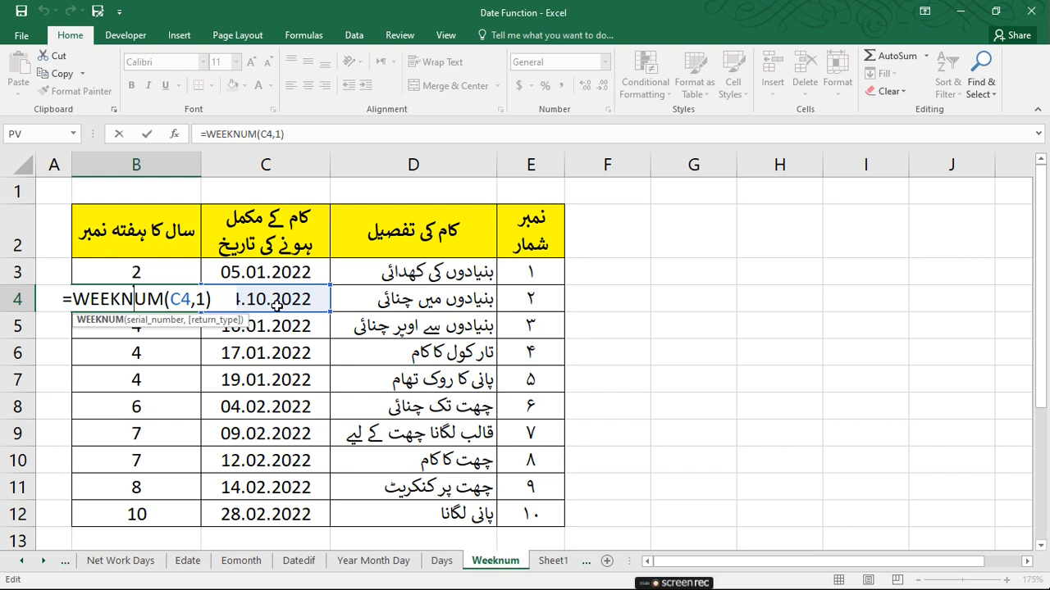
pyautogui.click(243, 325)
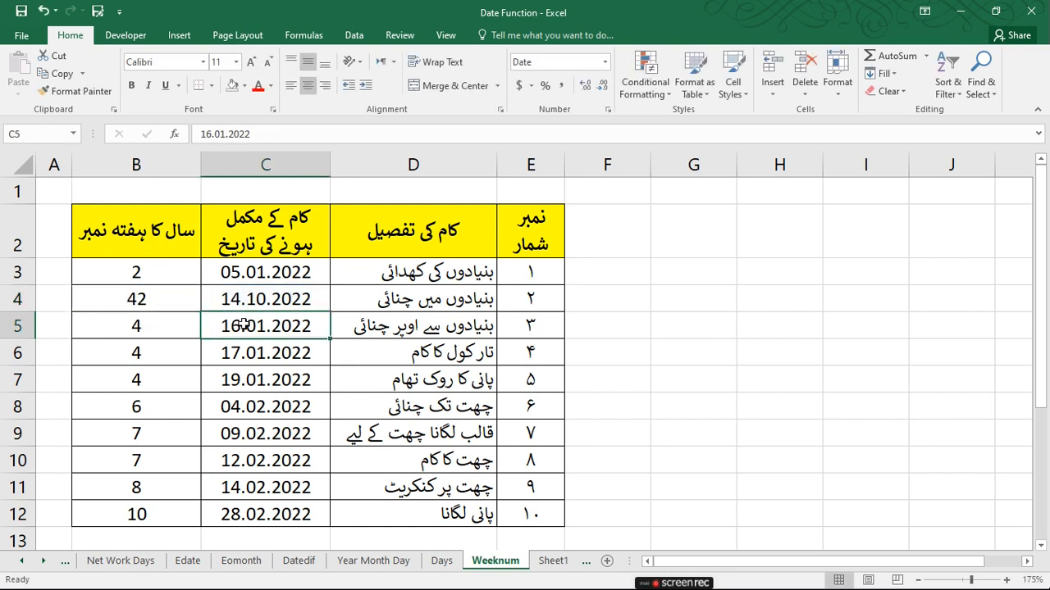
pyautogui.click(228, 301)
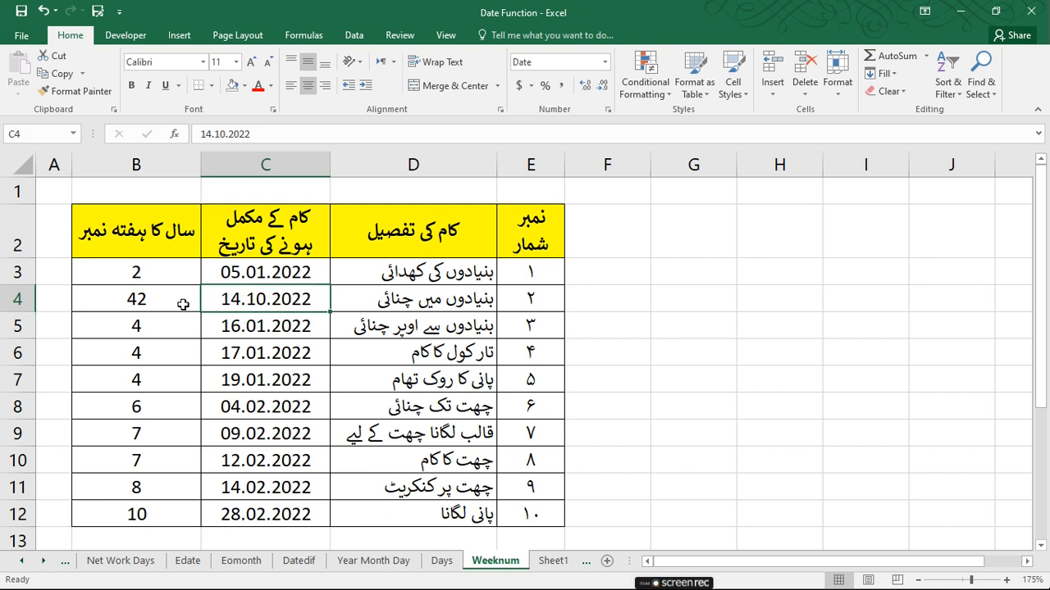
# - Fill the WEEKNUM formula from B4 down through B12 and check the copied formulas in the column
pyautogui.click(169, 300)
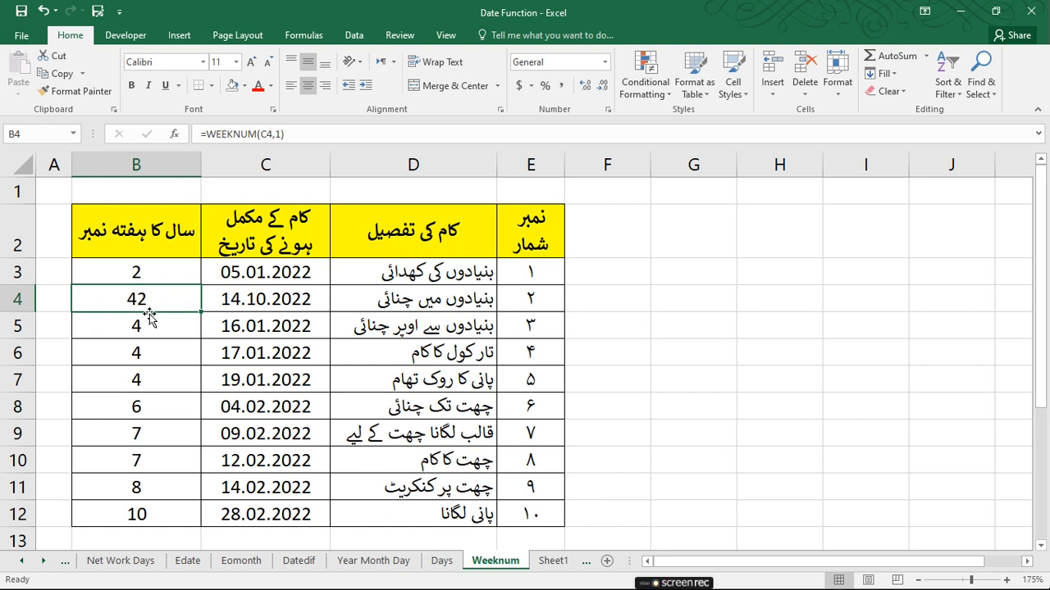
pyautogui.doubleClick(201, 313)
pyautogui.click(156, 371)
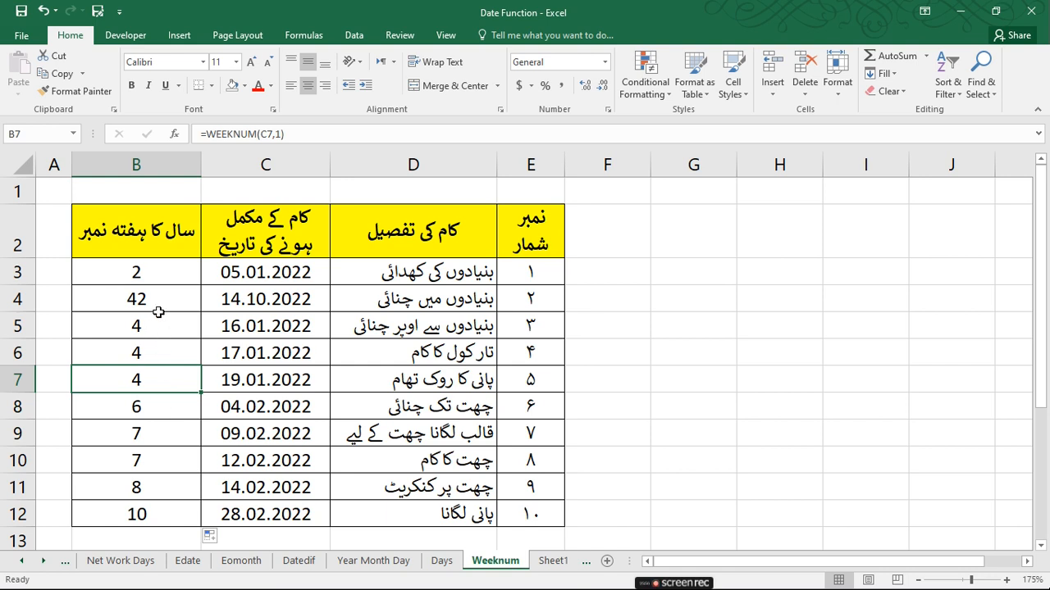
pyautogui.click(139, 403)
pyautogui.click(141, 426)
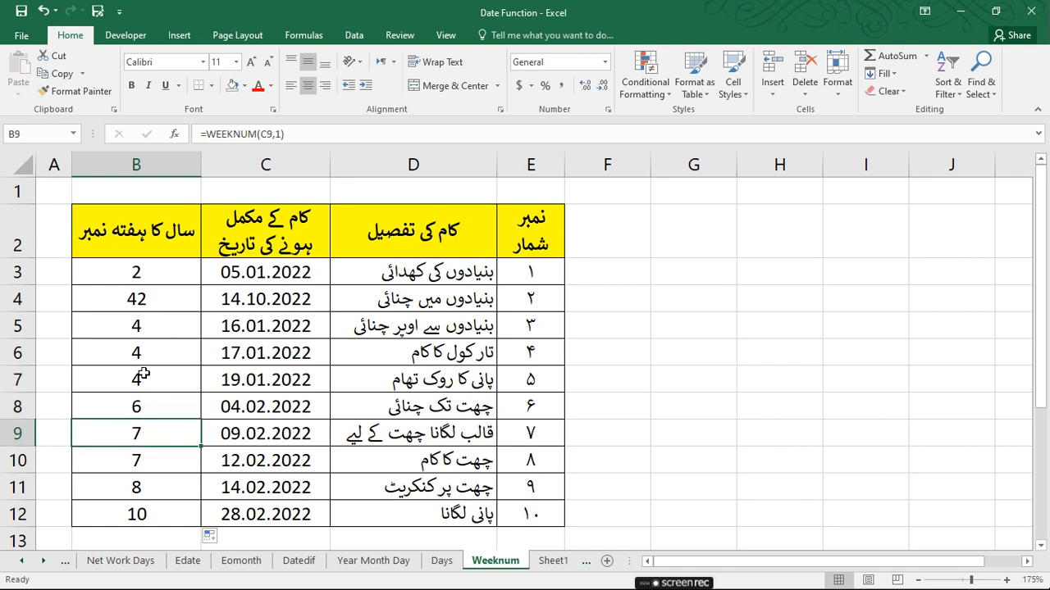
pyautogui.click(138, 279)
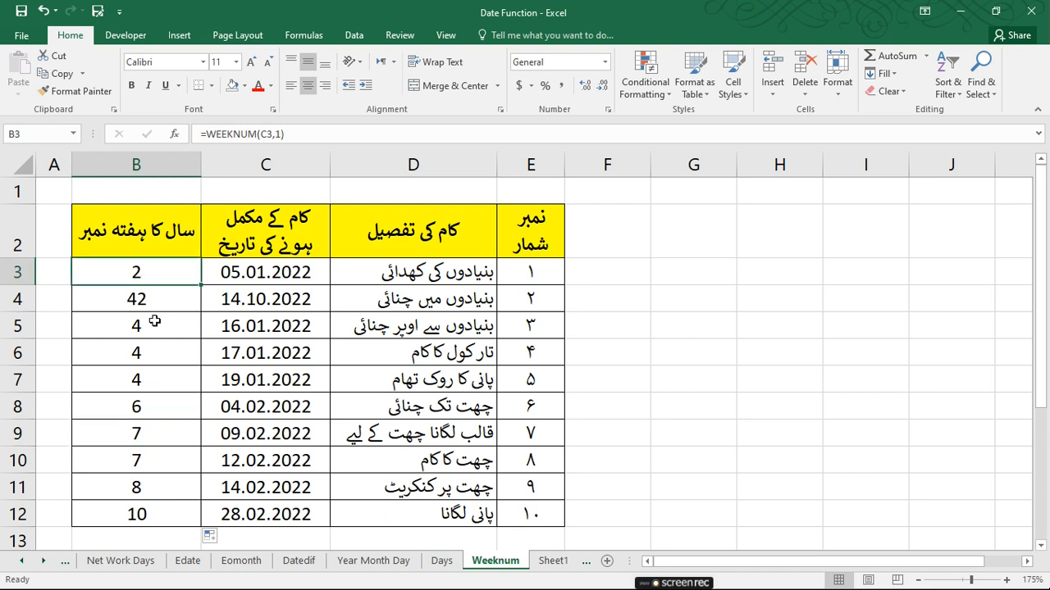
# - Look over Sheet1 and the day, month and year columns on the Year Month Day sheet
pyautogui.click(543, 564)
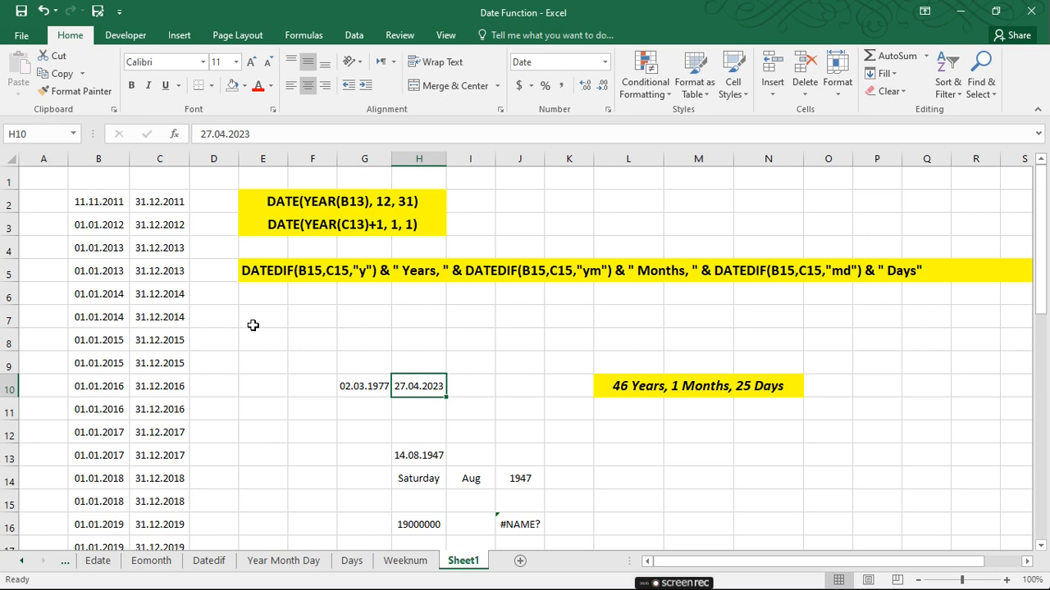
pyautogui.click(279, 563)
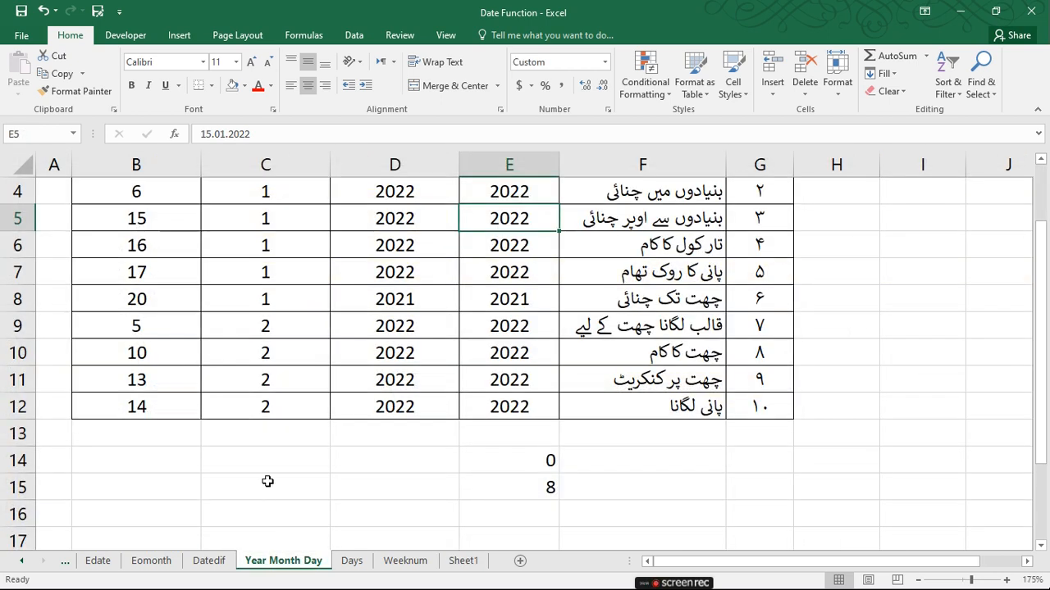
pyautogui.scroll(1, 269, 436)
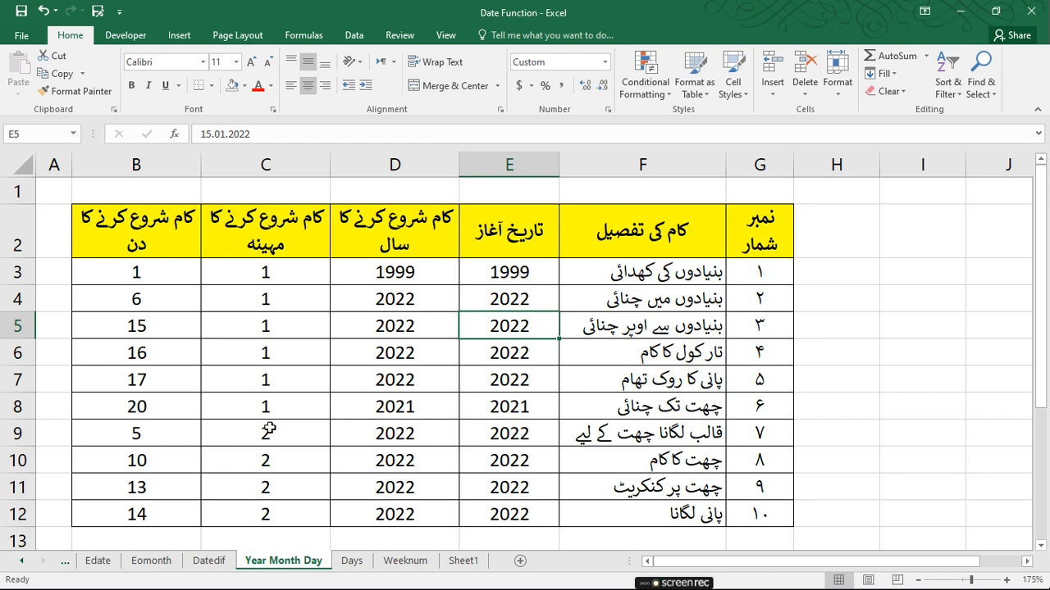
# - Open the Datedif sheet and review the year, month and day DATEDIF formulas in D4, C4 and B4
pyautogui.click(209, 561)
pyautogui.scroll(1, 336, 396)
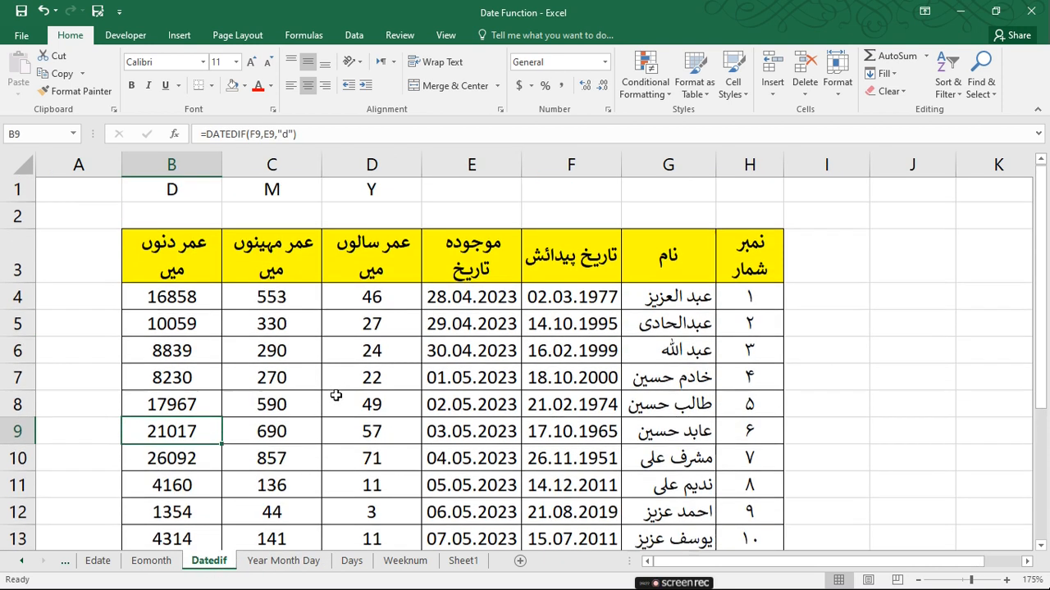
pyautogui.click(371, 300)
pyautogui.click(280, 299)
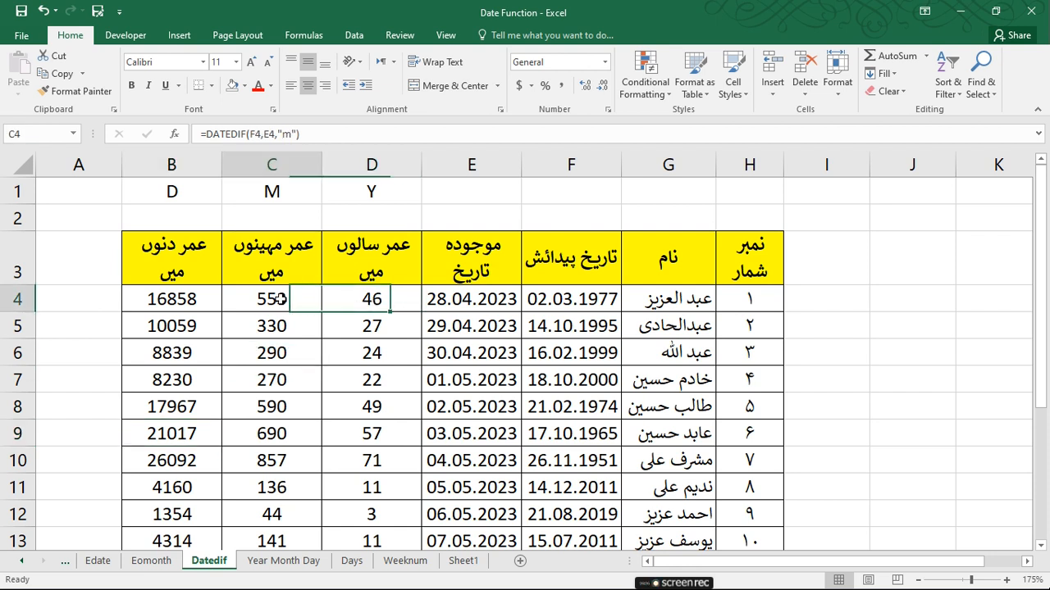
pyautogui.click(188, 299)
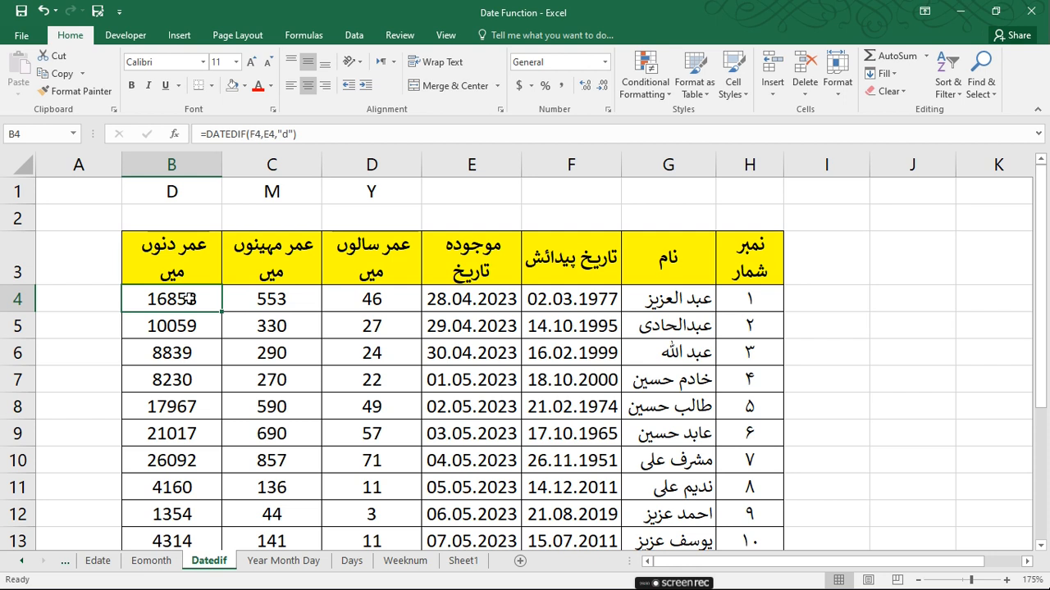
pyautogui.click(275, 300)
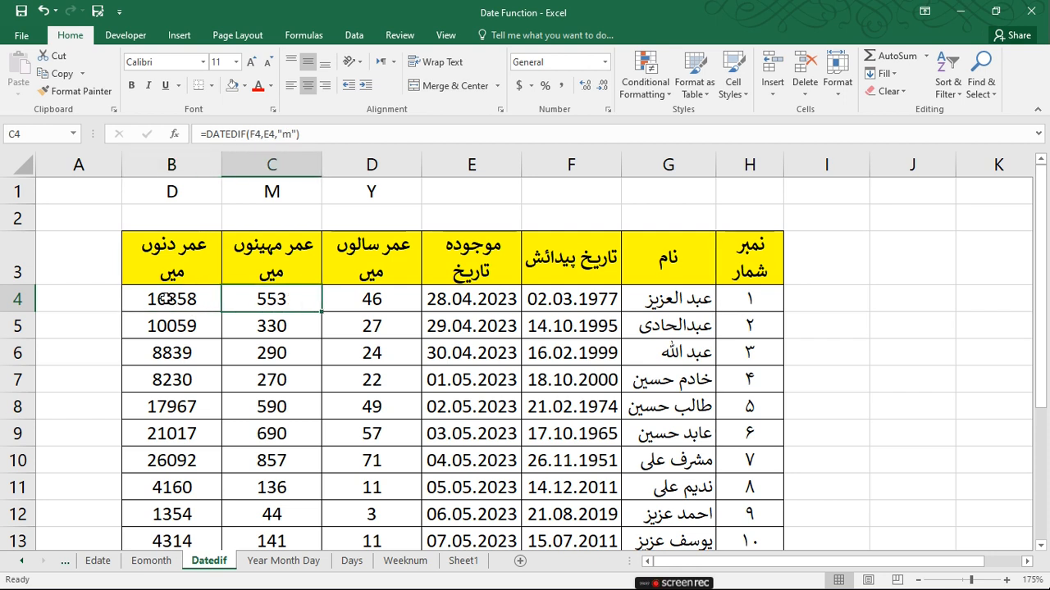
# - Return to Sheet1 to view the example DATE and combined DATEDIF formulas
pyautogui.click(469, 562)
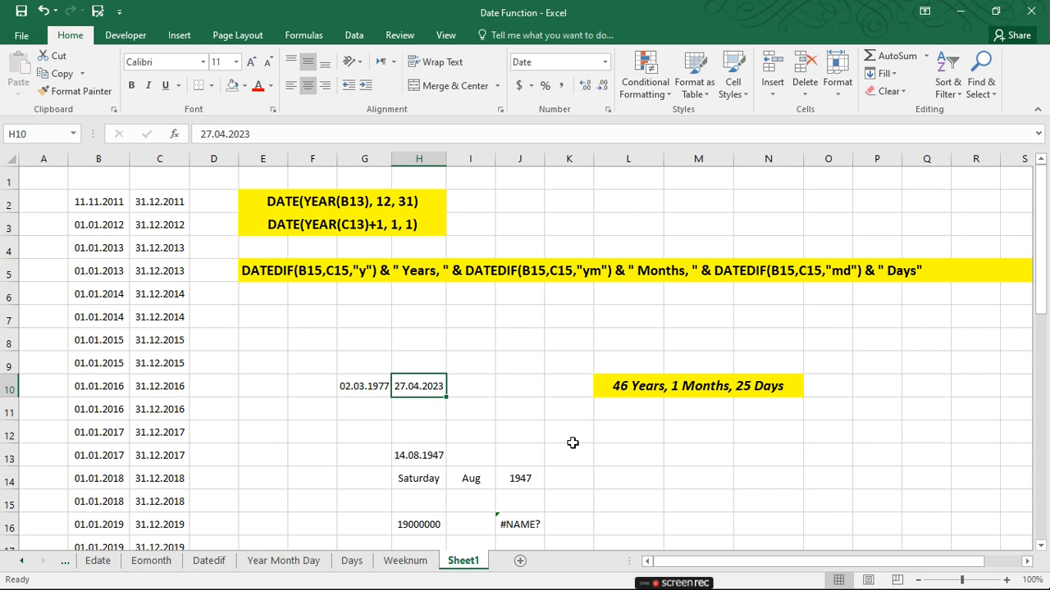
pyautogui.moveTo(664, 581)
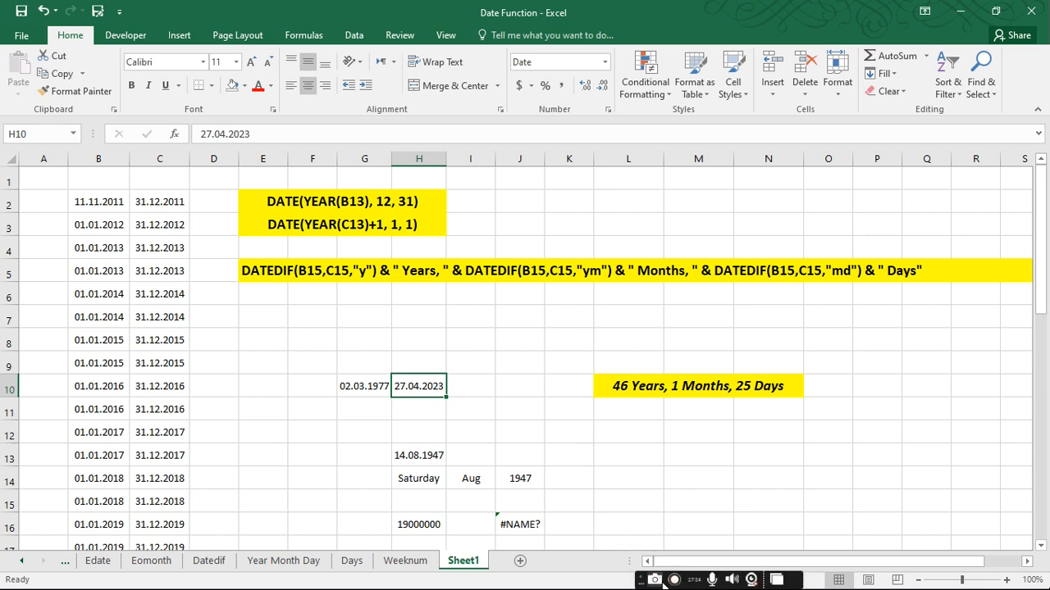